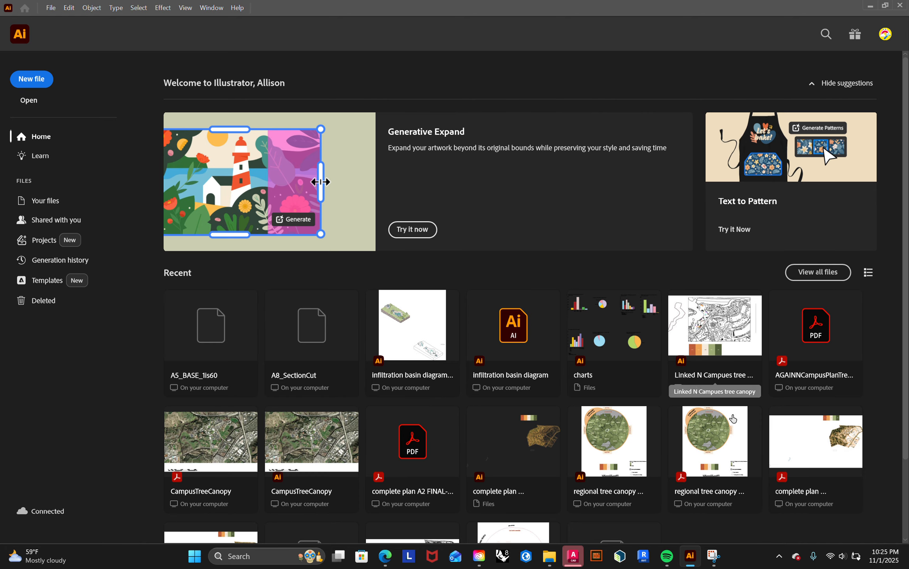
Step: Switch to Edge to show the video "How to Import AutoCad File In Adobe Illustrator (With Layers!)"
{"action": "mouse_move", "coordinate": [573, 563]}
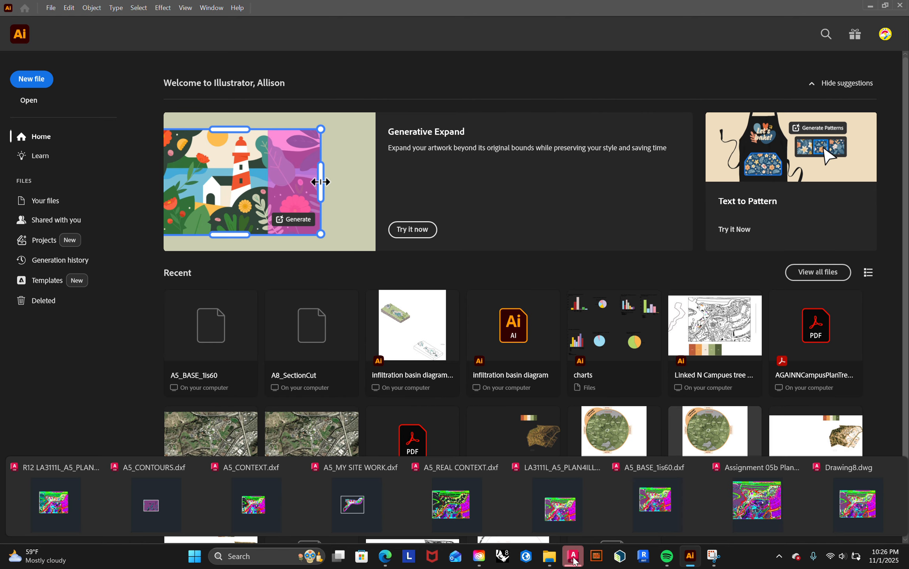
{"action": "mouse_move", "coordinate": [381, 559]}
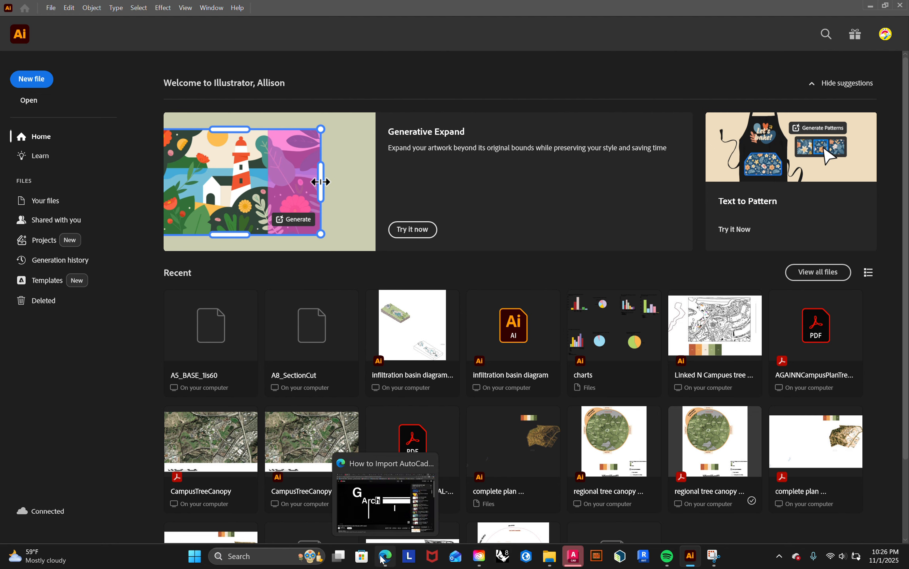
{"action": "left_click", "coordinate": [381, 559]}
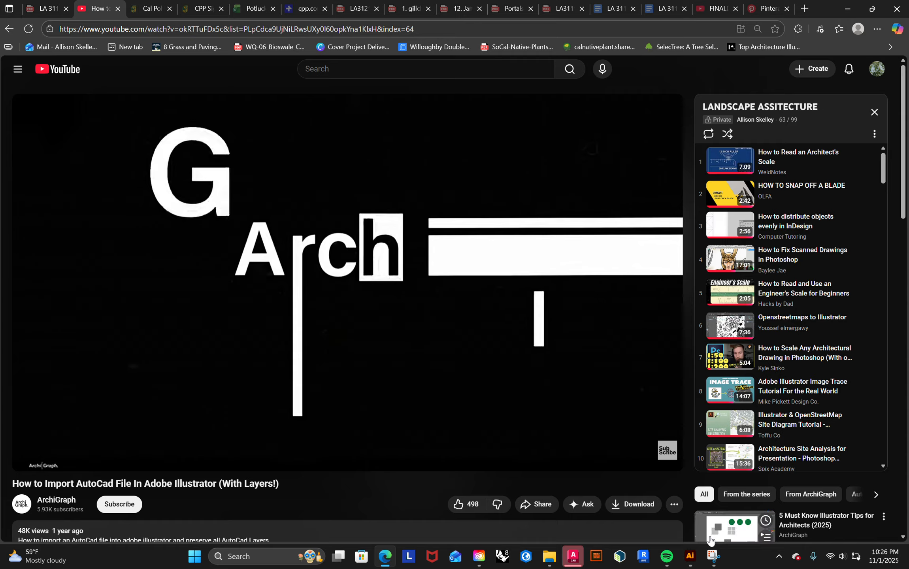
{"action": "mouse_move", "coordinate": [691, 563]}
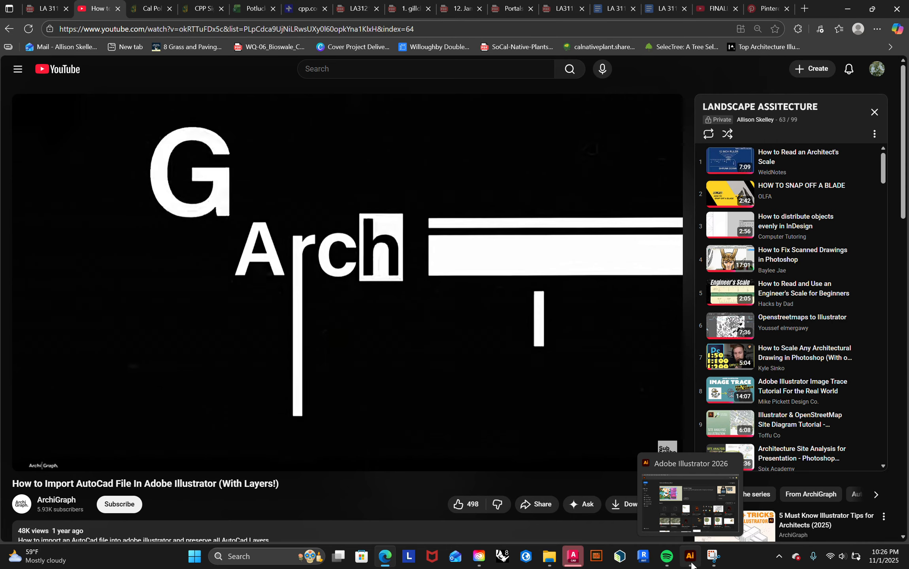
Step: Switch to AutoCAD, bring up the Assignment 05b Plan Draft 01 drawing, and examine the site plan copies laid out in model space
{"action": "left_click", "coordinate": [573, 557]}
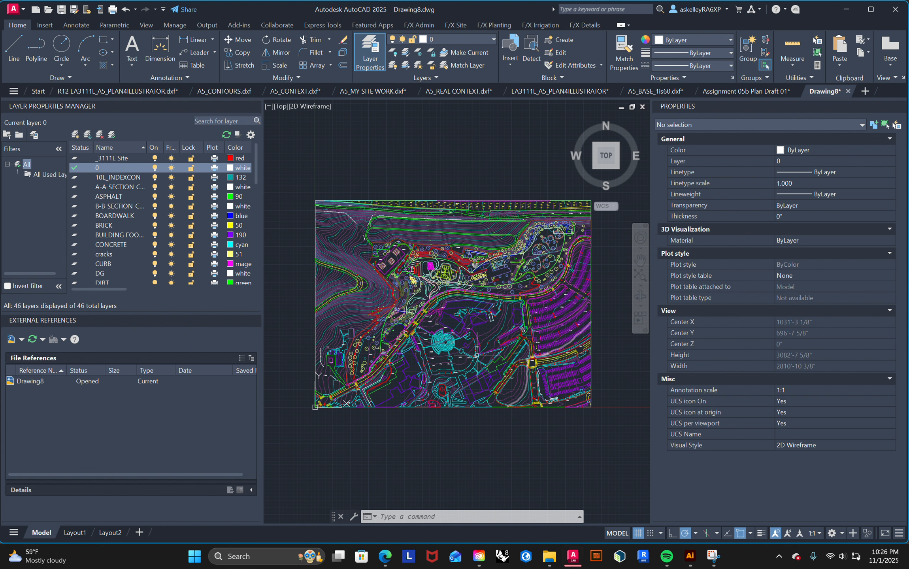
{"action": "left_click", "coordinate": [742, 90]}
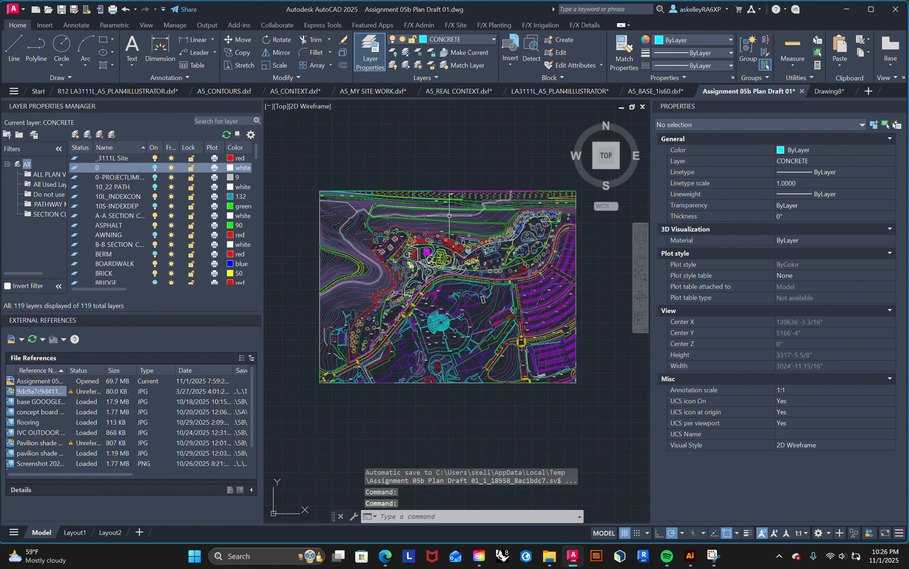
{"action": "scroll", "coordinate": [479, 292], "scroll_direction": "down", "scroll_amount": 7}
{"action": "mouse_move", "coordinate": [369, 313]}
{"action": "middle_mouse_down"}
{"action": "mouse_move", "coordinate": [391, 344]}
{"action": "mouse_move", "coordinate": [574, 344]}
{"action": "middle_mouse_up"}
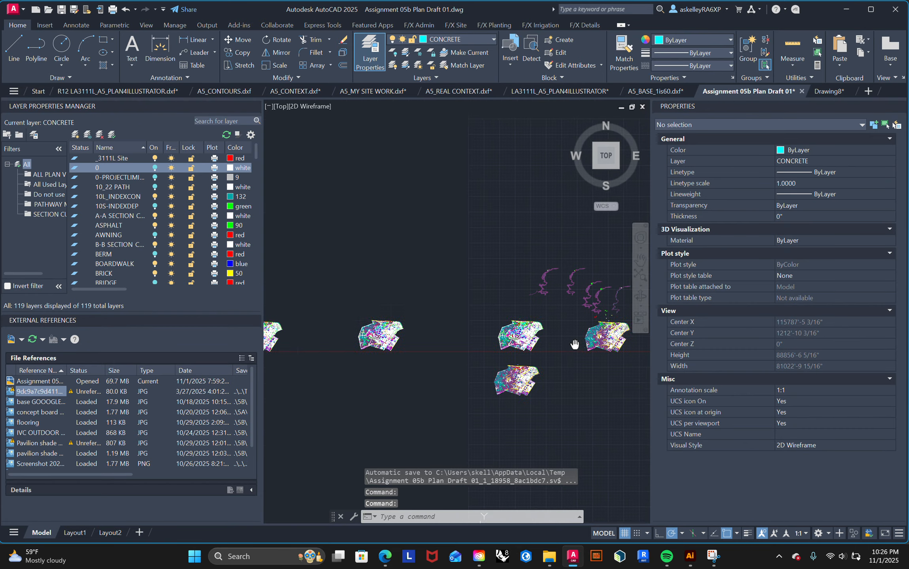
{"action": "scroll", "coordinate": [420, 361], "scroll_direction": "up", "scroll_amount": 5}
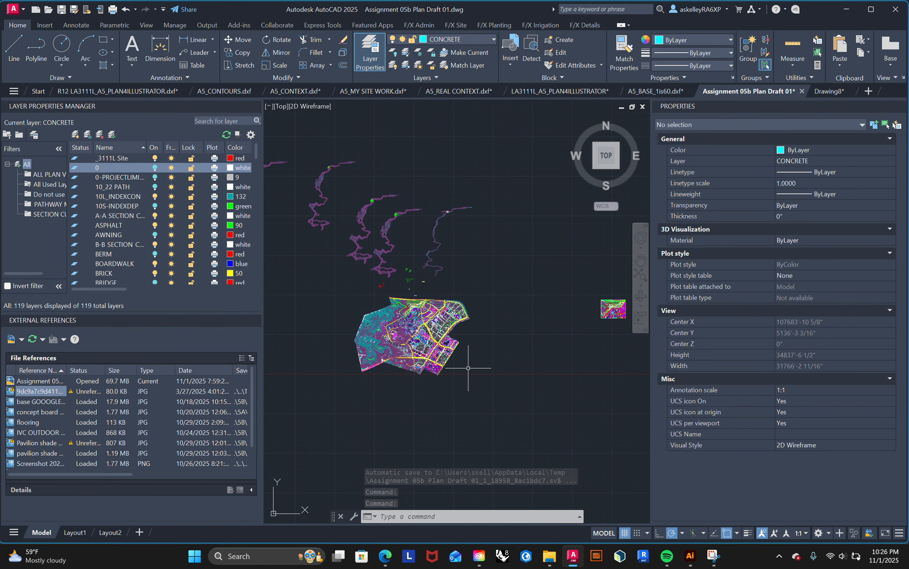
{"action": "scroll", "coordinate": [469, 374], "scroll_direction": "down", "scroll_amount": 5}
{"action": "mouse_move", "coordinate": [470, 377]}
{"action": "middle_mouse_down"}
{"action": "mouse_move", "coordinate": [574, 378]}
{"action": "mouse_move", "coordinate": [491, 371]}
{"action": "middle_mouse_up"}
{"action": "scroll", "coordinate": [491, 371], "scroll_direction": "down", "scroll_amount": 1}
{"action": "scroll", "coordinate": [581, 378], "scroll_direction": "up", "scroll_amount": 2}
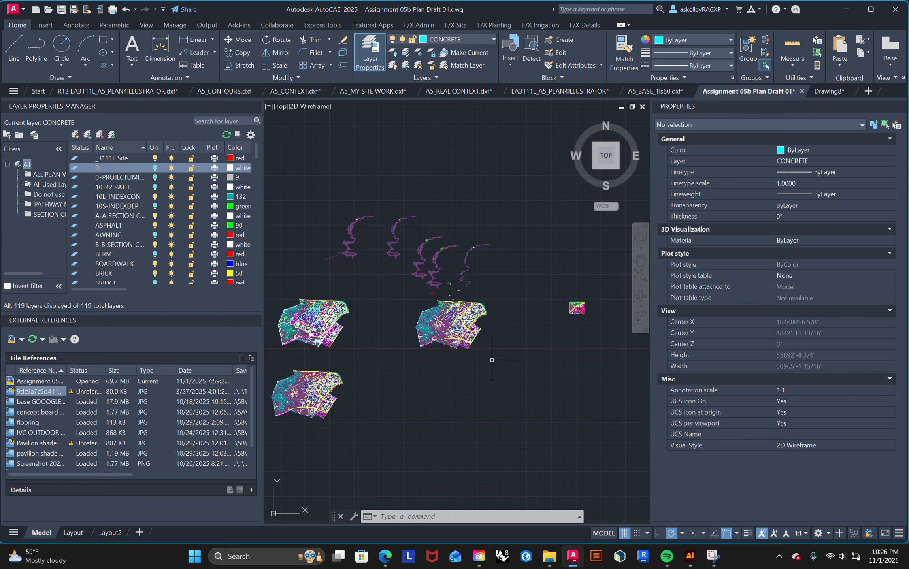
Step: Inspect the separate cropped rectangular plan and where it sits relative to the full site maps
{"action": "scroll", "coordinate": [575, 315], "scroll_direction": "up", "scroll_amount": 5}
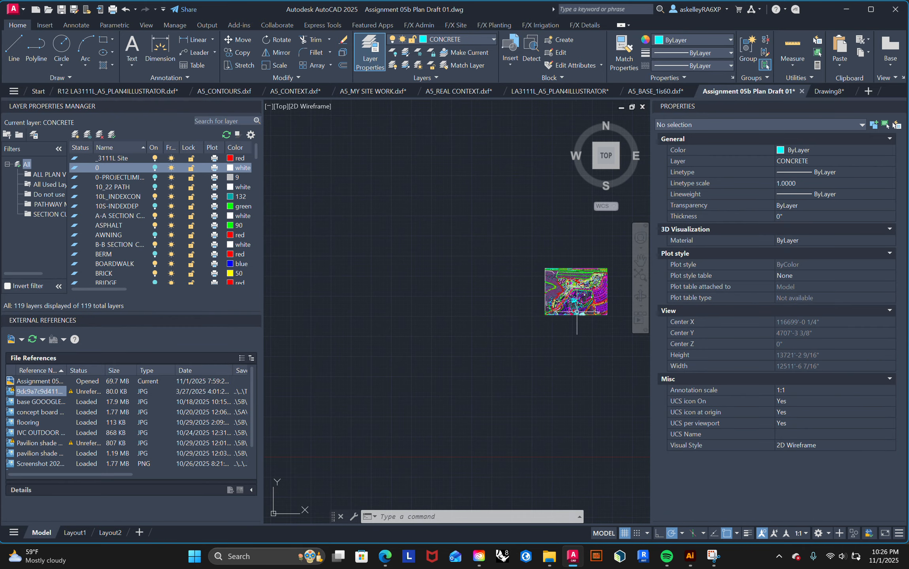
{"action": "middle_click_drag", "start_coordinate": [578, 310], "coordinate": [495, 386]}
{"action": "scroll", "coordinate": [447, 359], "scroll_direction": "up", "scroll_amount": 1}
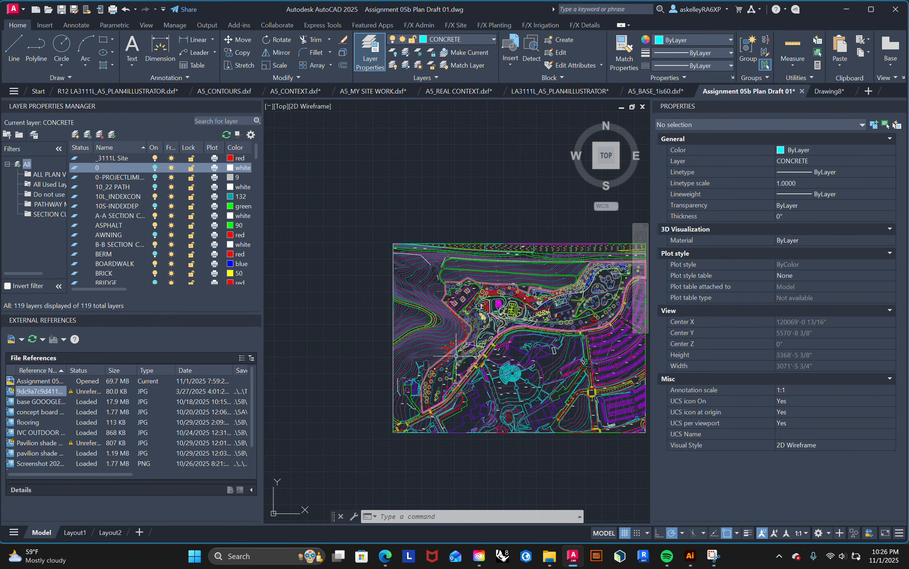
{"action": "scroll", "coordinate": [513, 383], "scroll_direction": "down", "scroll_amount": 9}
{"action": "middle_click_drag", "start_coordinate": [403, 433], "coordinate": [500, 367]}
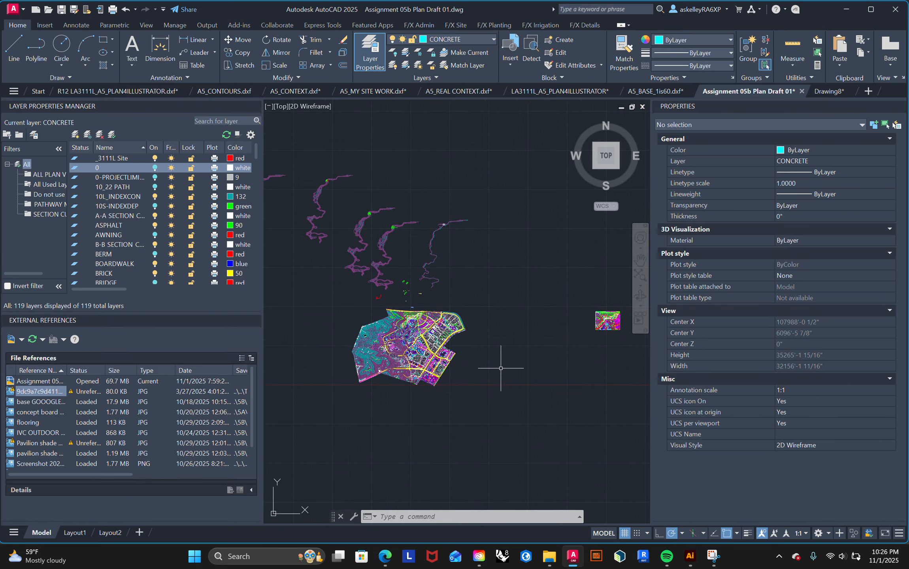
{"action": "middle_click_drag", "start_coordinate": [557, 377], "coordinate": [466, 401]}
{"action": "scroll", "coordinate": [533, 359], "scroll_direction": "up", "scroll_amount": 5}
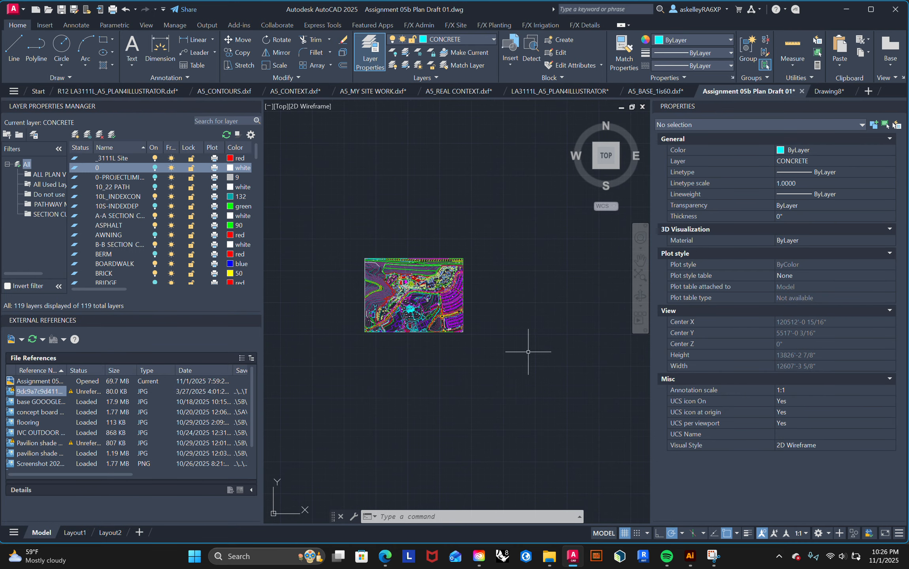
Step: Select the entire cropped plan, show the clipboard copy options for it, and clear the selection
{"action": "left_click", "coordinate": [511, 373]}
{"action": "left_click", "coordinate": [300, 224]}
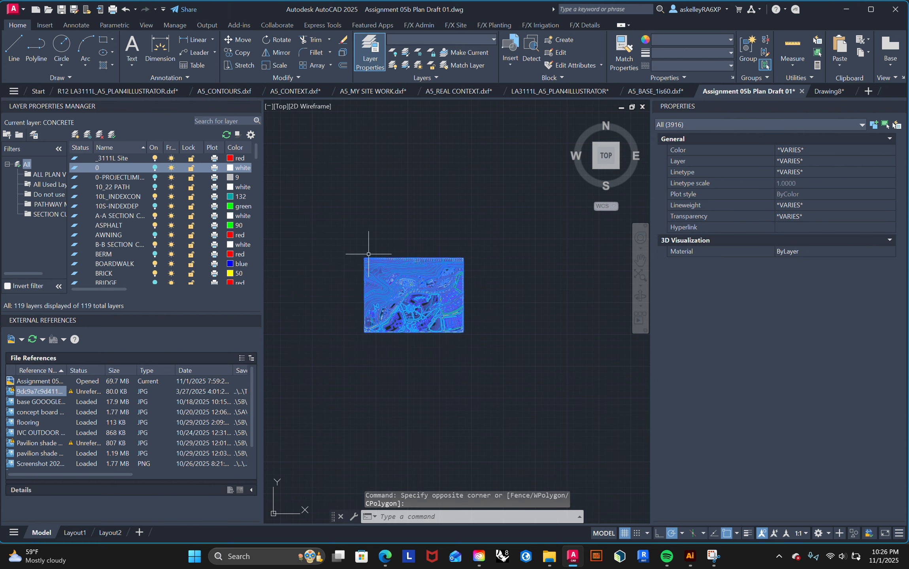
{"action": "scroll", "coordinate": [374, 270], "scroll_direction": "up", "scroll_amount": 5}
{"action": "scroll", "coordinate": [513, 316], "scroll_direction": "down", "scroll_amount": 10}
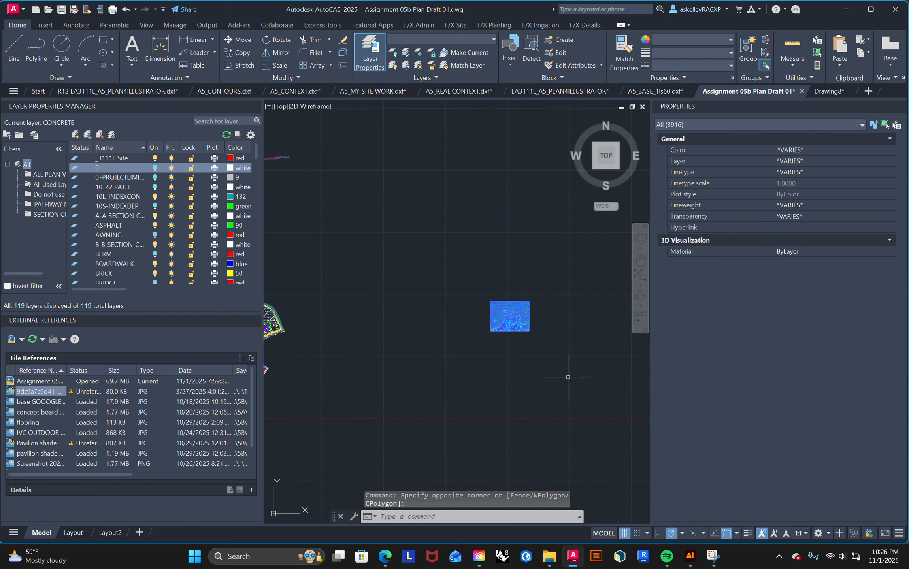
{"action": "scroll", "coordinate": [529, 323], "scroll_direction": "up", "scroll_amount": 6}
{"action": "right_click", "coordinate": [443, 297]}
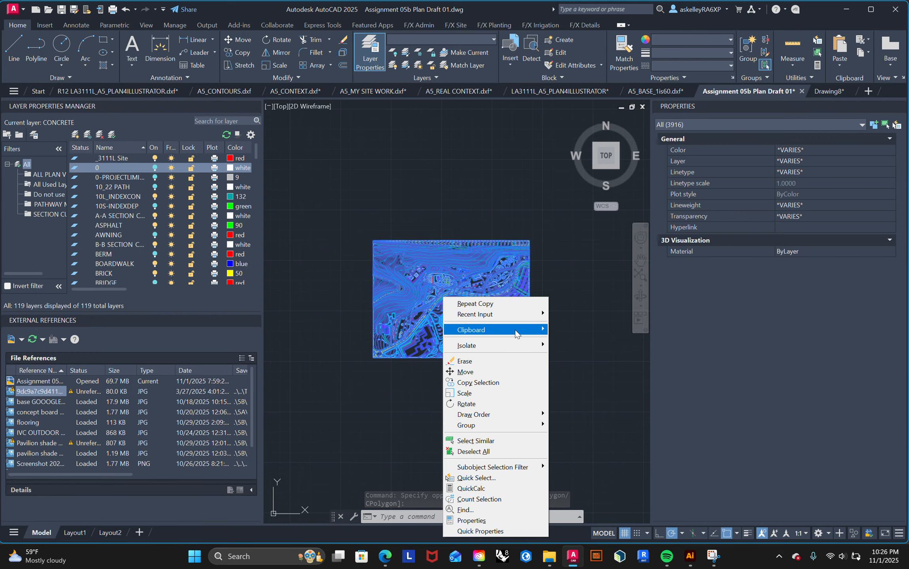
{"action": "mouse_move", "coordinate": [516, 334]}
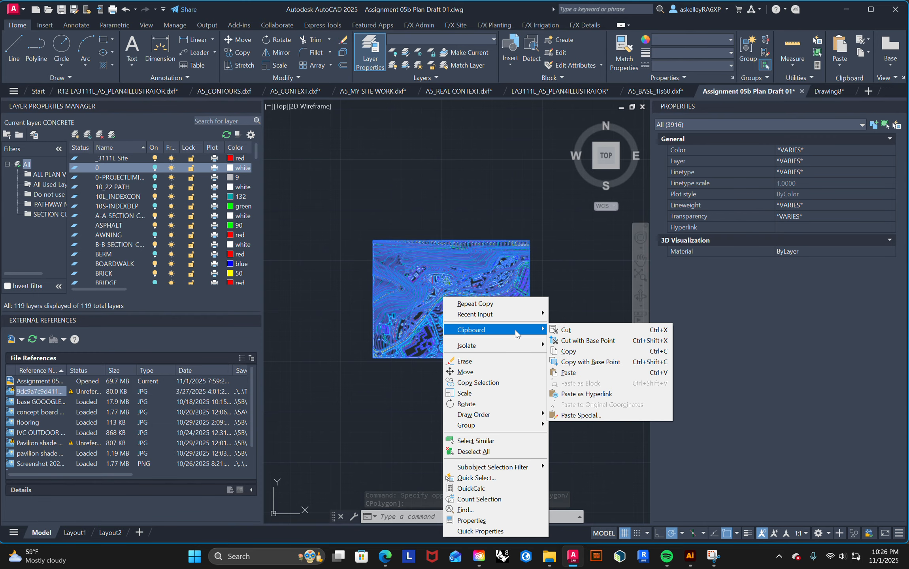
{"action": "left_click", "coordinate": [569, 273]}
{"action": "key", "text": "Escape"}
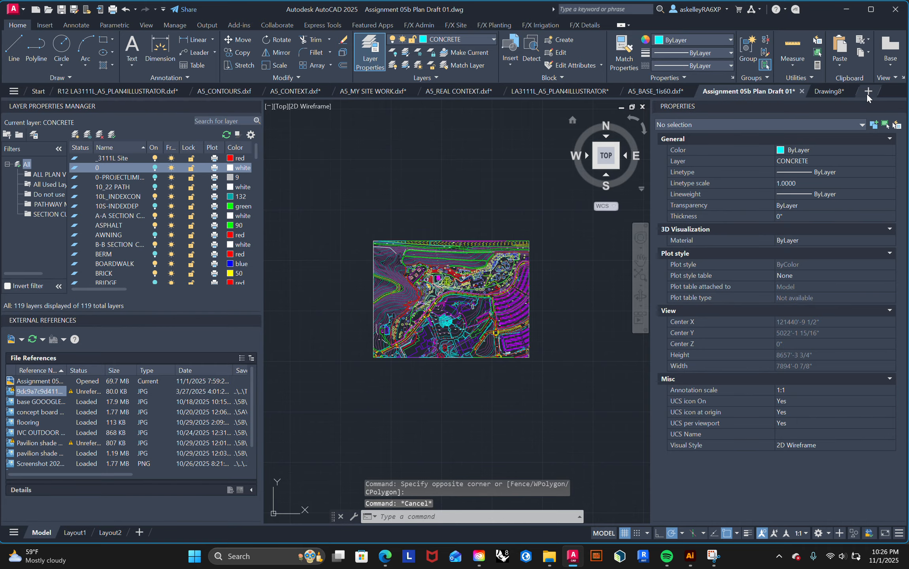
Step: Switch to Drawing8 and accept drawing units with Architectural length, 0'-0 1/8" precision and Feet as the insertion scale
{"action": "left_click", "coordinate": [837, 90]}
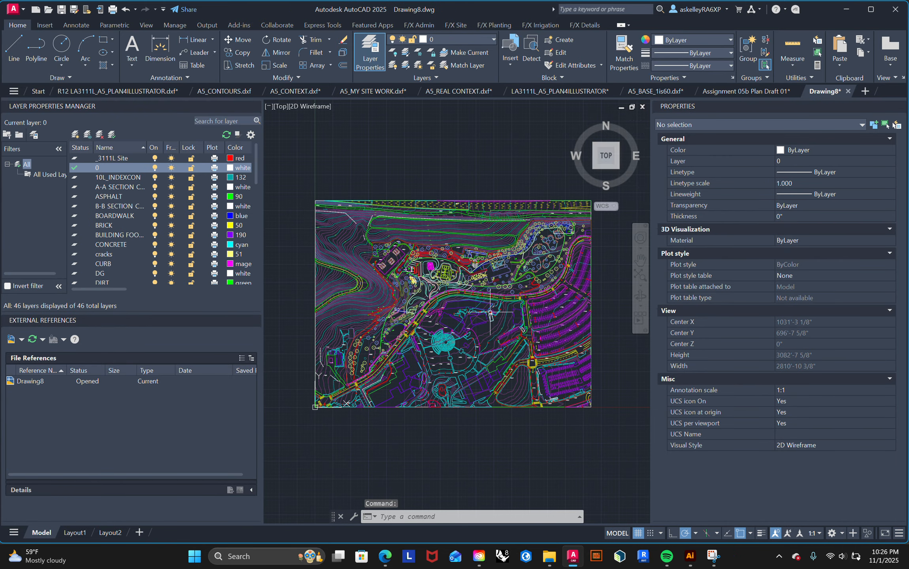
{"action": "right_click", "coordinate": [409, 126]}
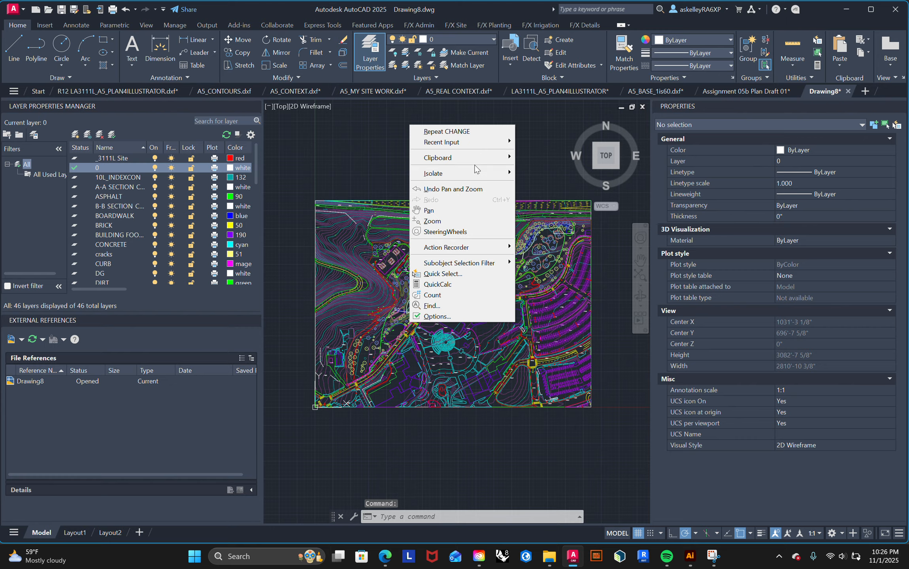
{"action": "key", "text": "Escape"}
{"action": "type", "text": "units"}
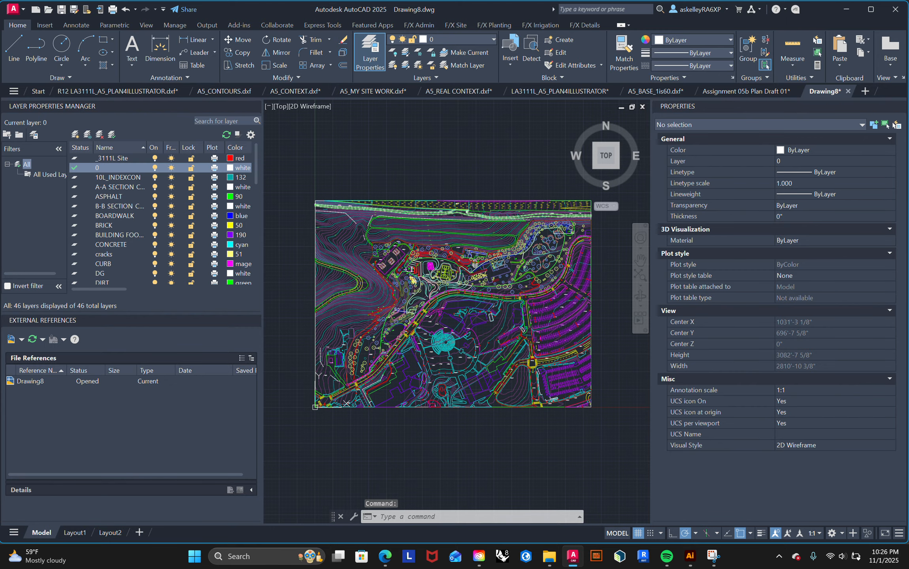
{"action": "key", "text": "Return"}
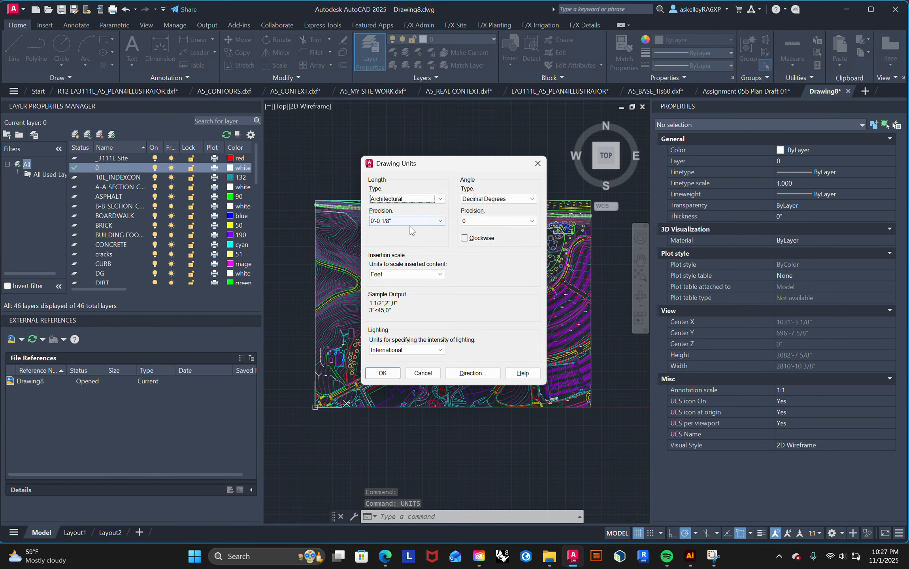
{"action": "left_click", "coordinate": [385, 367]}
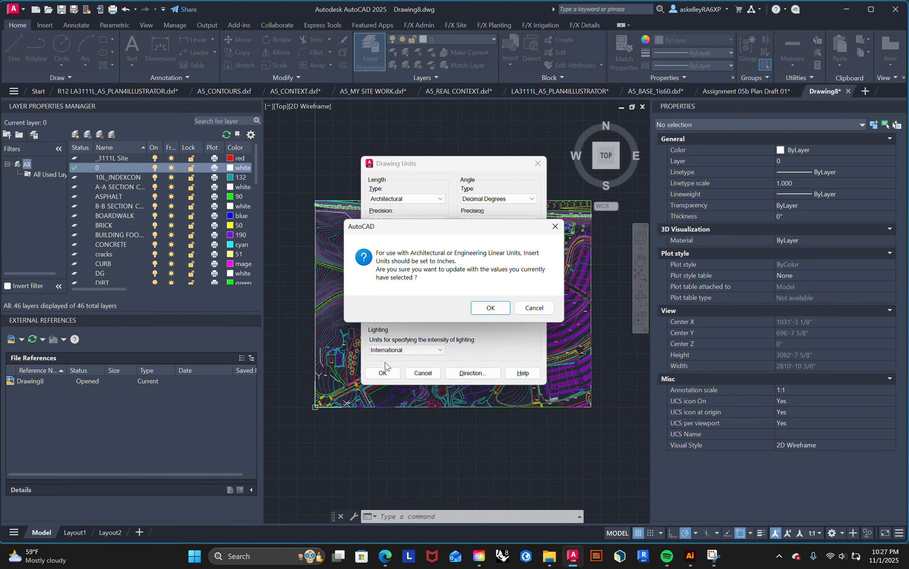
{"action": "left_click", "coordinate": [490, 308]}
Step: Measure the width of the path opening at the outer edge of the circular labyrinth with DIST
{"action": "scroll", "coordinate": [543, 354], "scroll_direction": "down", "scroll_amount": 4}
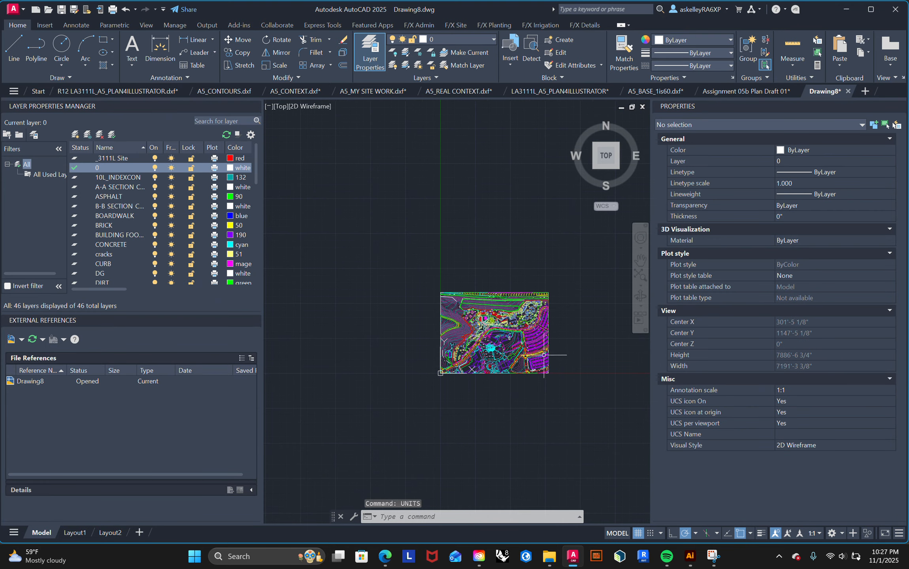
{"action": "scroll", "coordinate": [544, 355], "scroll_direction": "up", "scroll_amount": 10}
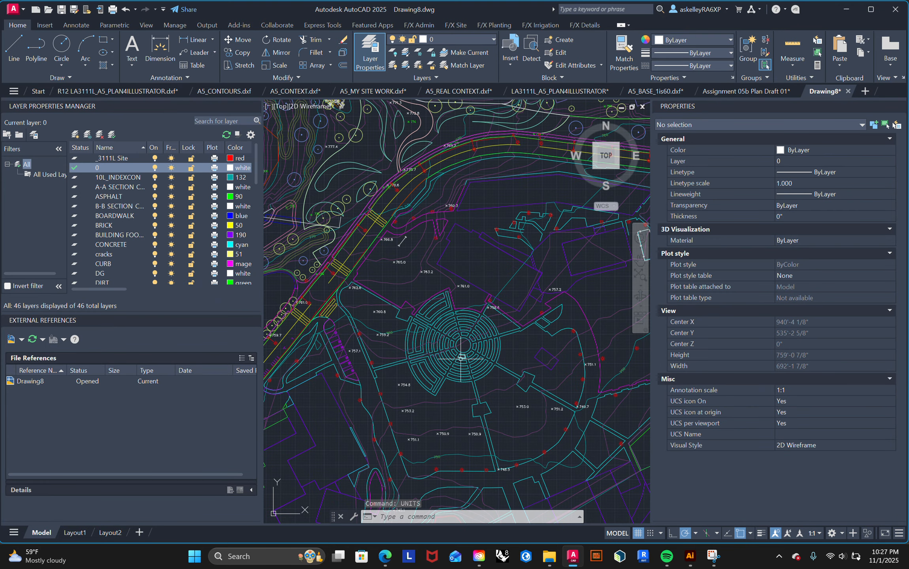
{"action": "type", "text": "dist"}
{"action": "key", "text": "Return"}
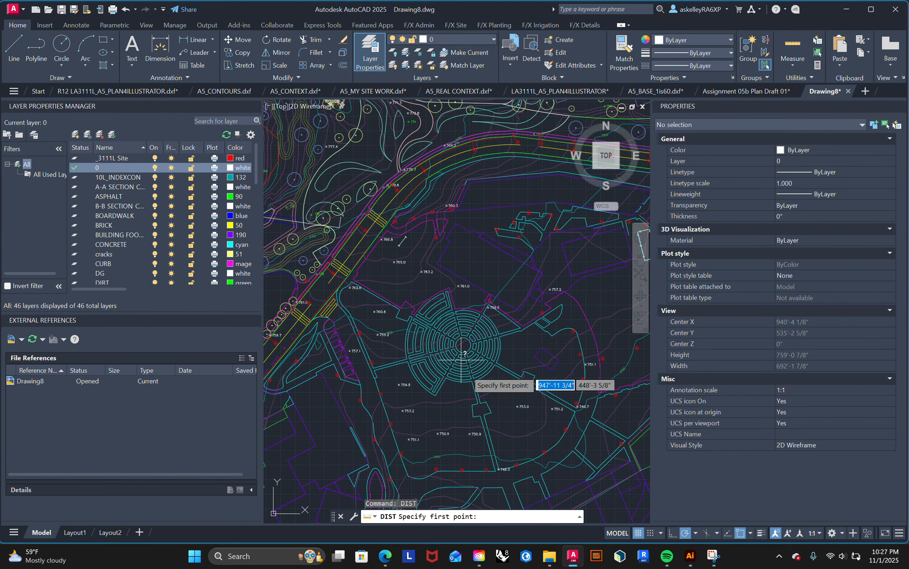
{"action": "scroll", "coordinate": [470, 372], "scroll_direction": "up", "scroll_amount": 10}
{"action": "left_click", "coordinate": [484, 396]}
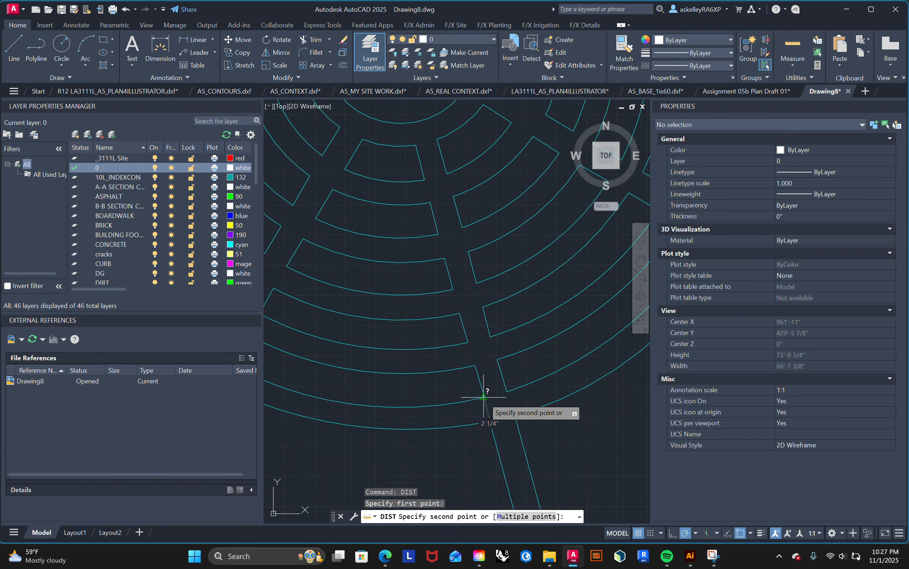
{"action": "left_click", "coordinate": [507, 392]}
{"action": "scroll", "coordinate": [506, 389], "scroll_direction": "down", "scroll_amount": 15}
{"action": "scroll", "coordinate": [577, 400], "scroll_direction": "up", "scroll_amount": 5}
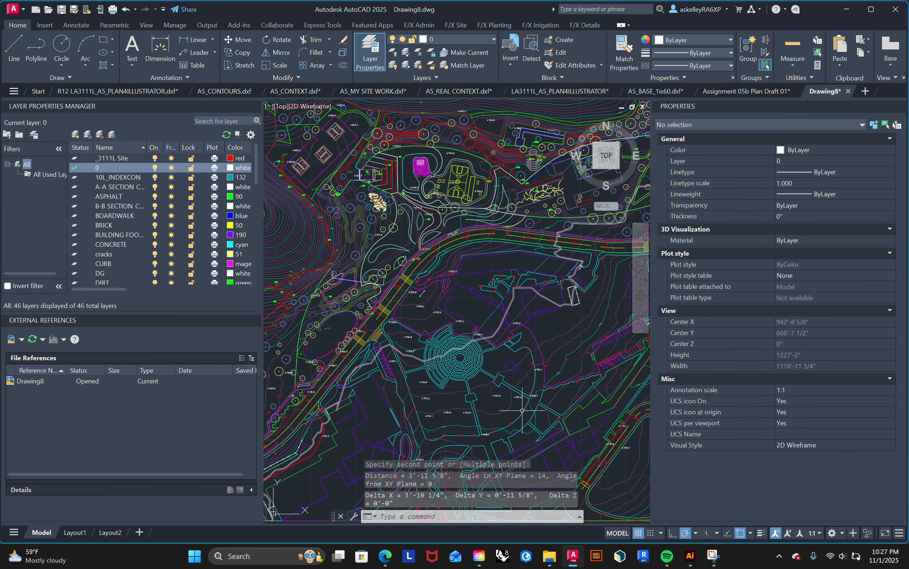
{"action": "scroll", "coordinate": [474, 359], "scroll_direction": "down", "scroll_amount": 10}
{"action": "scroll", "coordinate": [495, 369], "scroll_direction": "up", "scroll_amount": 3}
{"action": "middle_click_drag", "start_coordinate": [495, 369], "coordinate": [487, 383]}
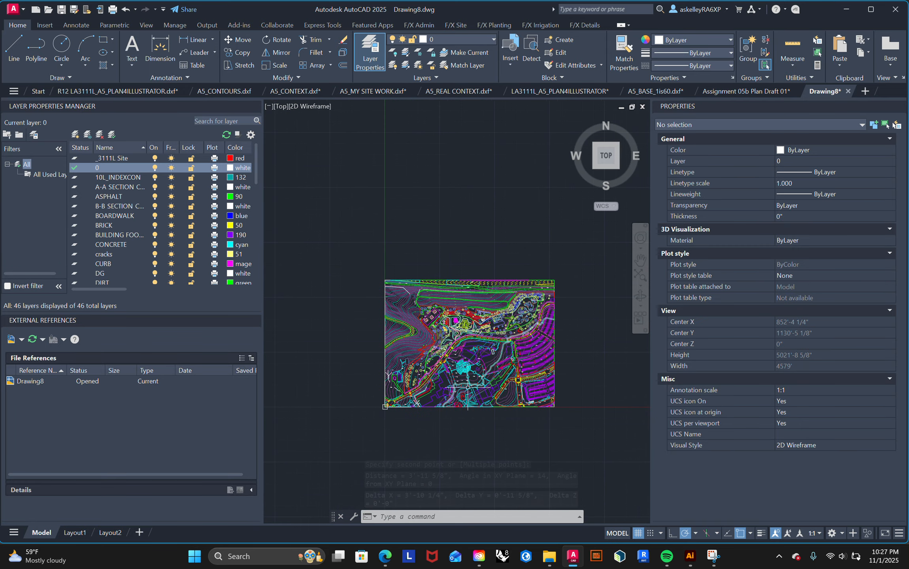
{"action": "scroll", "coordinate": [521, 395], "scroll_direction": "up", "scroll_amount": 2}
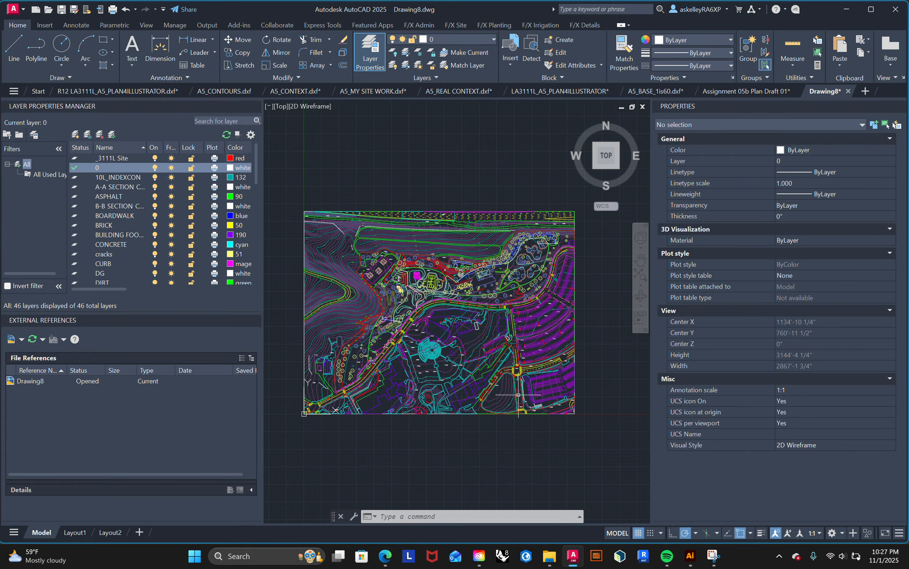
{"action": "middle_click_drag", "start_coordinate": [482, 391], "coordinate": [488, 406]}
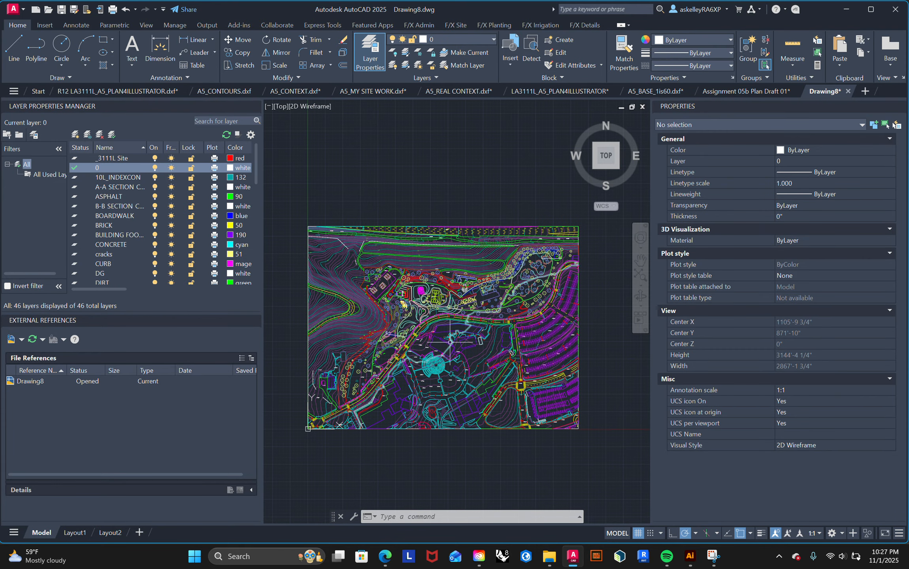
Step: Switch to Edge and bring up the LA 3111L Conceptual Landscape Design sheet template PDF
{"action": "mouse_move", "coordinate": [392, 557]}
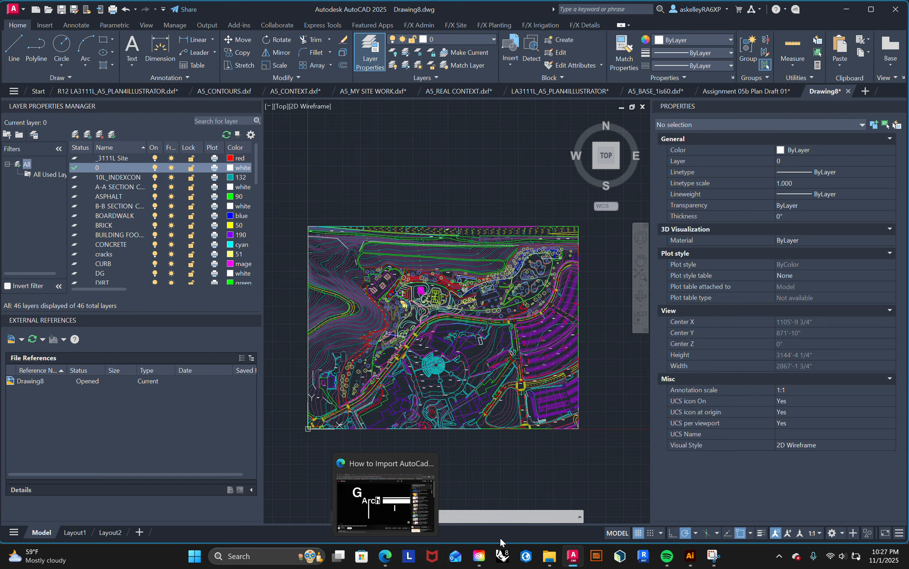
{"action": "left_click", "coordinate": [690, 556]}
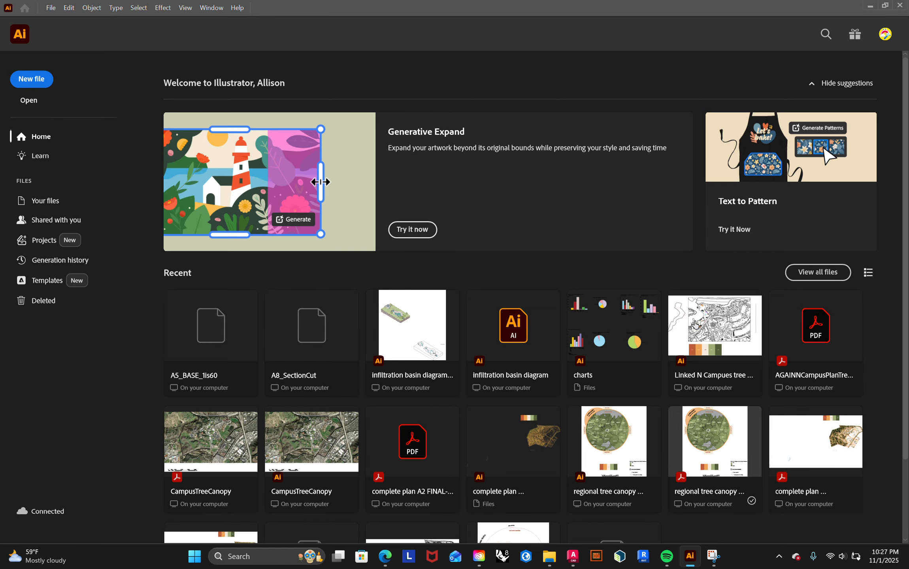
{"action": "left_click", "coordinate": [573, 556]}
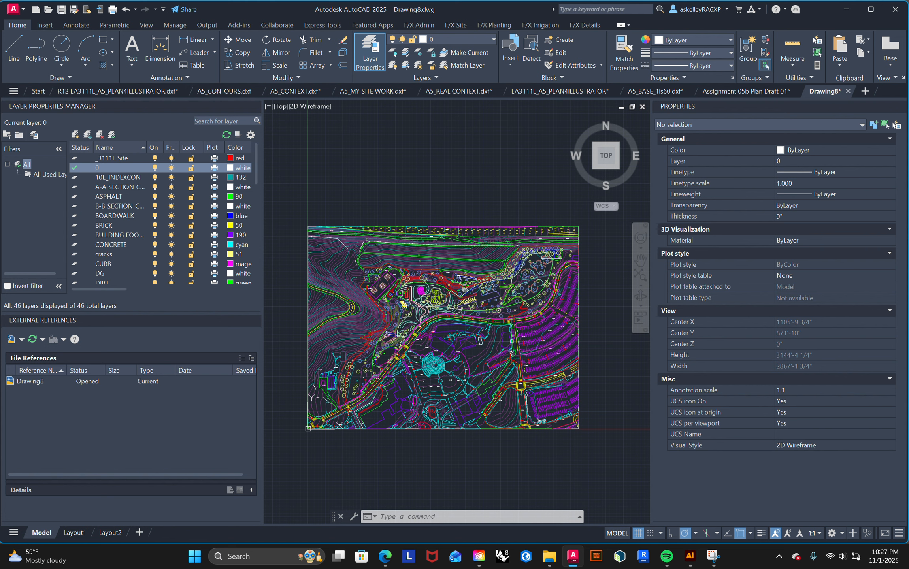
{"action": "left_click", "coordinate": [385, 557]}
{"action": "left_click", "coordinate": [46, 9]}
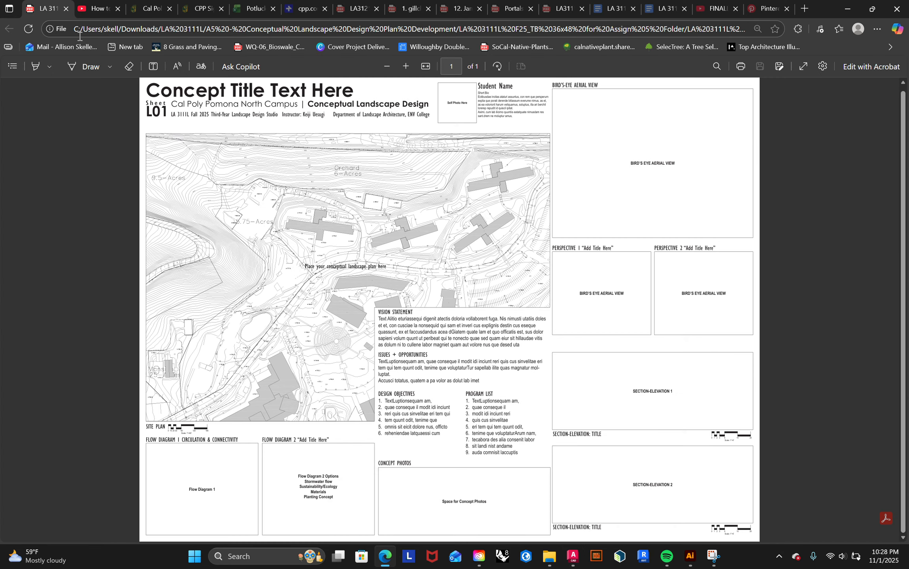
Step: Examine the SITE PLAN scale bar and scale note on the sheet template
{"action": "scroll", "coordinate": [205, 352], "scroll_direction": "up", "scroll_amount": 5, "text": "ctrl"}
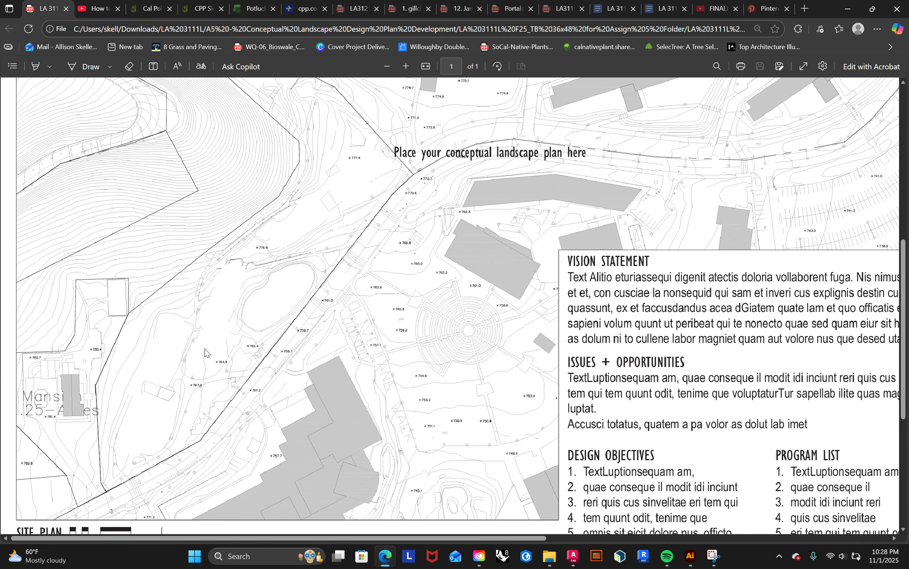
{"action": "scroll", "coordinate": [205, 351], "scroll_direction": "up", "scroll_amount": 5, "text": "ctrl"}
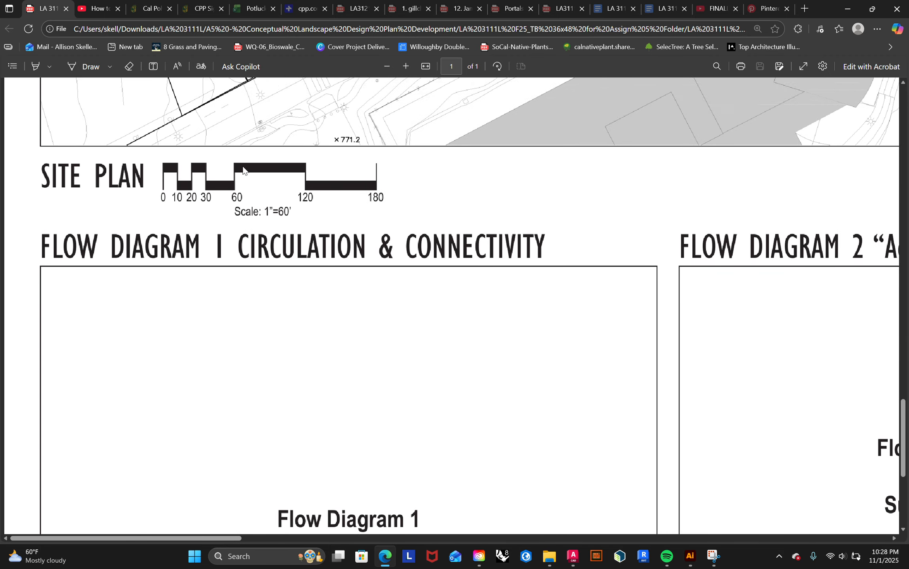
{"action": "scroll", "coordinate": [270, 282], "scroll_direction": "up", "scroll_amount": 3, "text": "ctrl"}
{"action": "scroll", "coordinate": [270, 282], "scroll_direction": "down", "scroll_amount": 4, "text": "ctrl"}
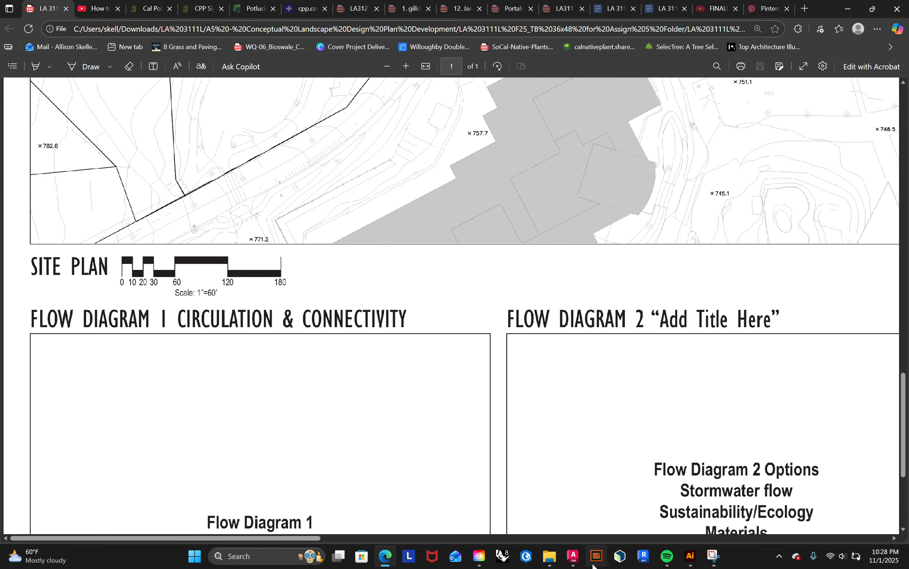
Step: Switch to AutoCAD and copy the entire cropped plan to the empty space above and to the right of the original
{"action": "left_click", "coordinate": [573, 556]}
{"action": "scroll", "coordinate": [432, 272], "scroll_direction": "down", "scroll_amount": 4}
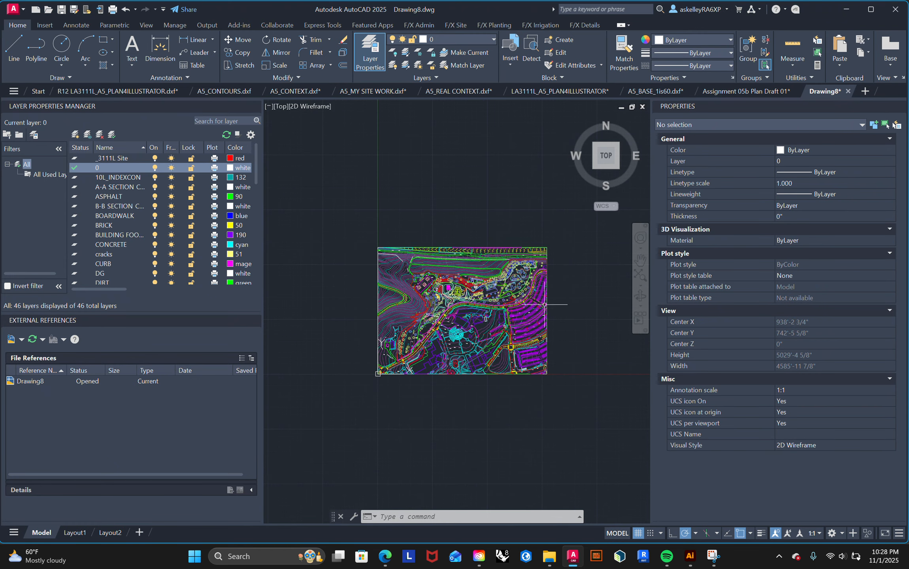
{"action": "left_click", "coordinate": [577, 395]}
{"action": "left_click", "coordinate": [361, 217]}
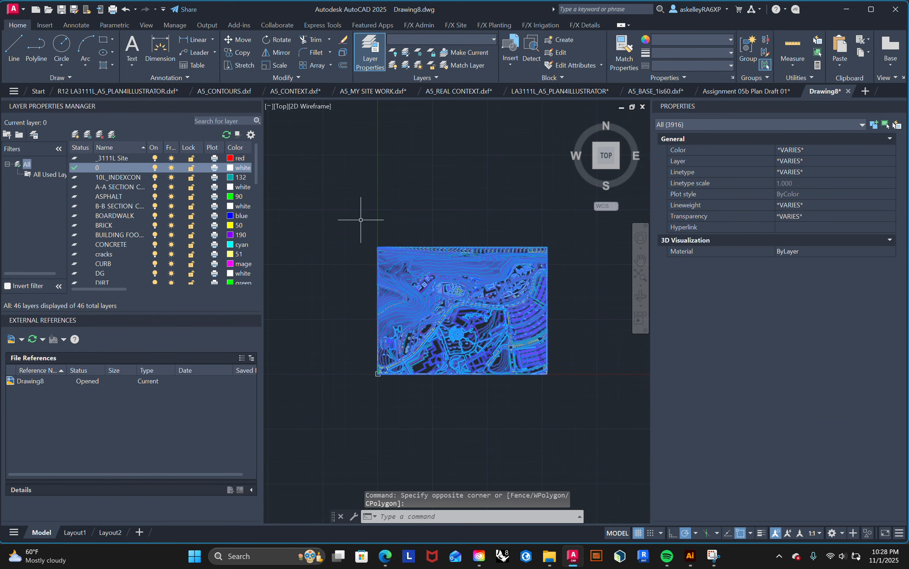
{"action": "type", "text": "co"}
{"action": "key", "text": "Return"}
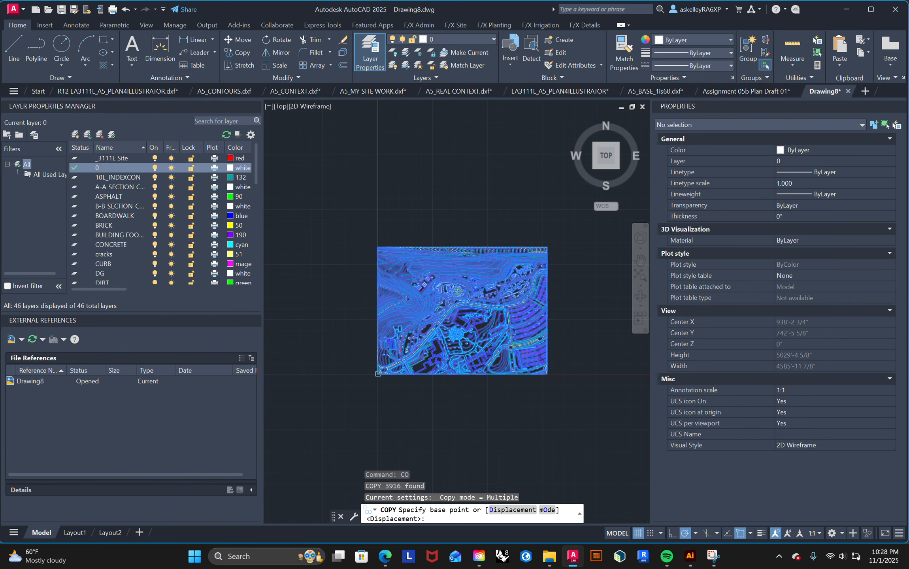
{"action": "left_click", "coordinate": [370, 355]}
{"action": "scroll", "coordinate": [445, 145], "scroll_direction": "down", "scroll_amount": 2}
{"action": "middle_click_drag", "start_coordinate": [446, 147], "coordinate": [379, 289]}
{"action": "left_click", "coordinate": [429, 236]}
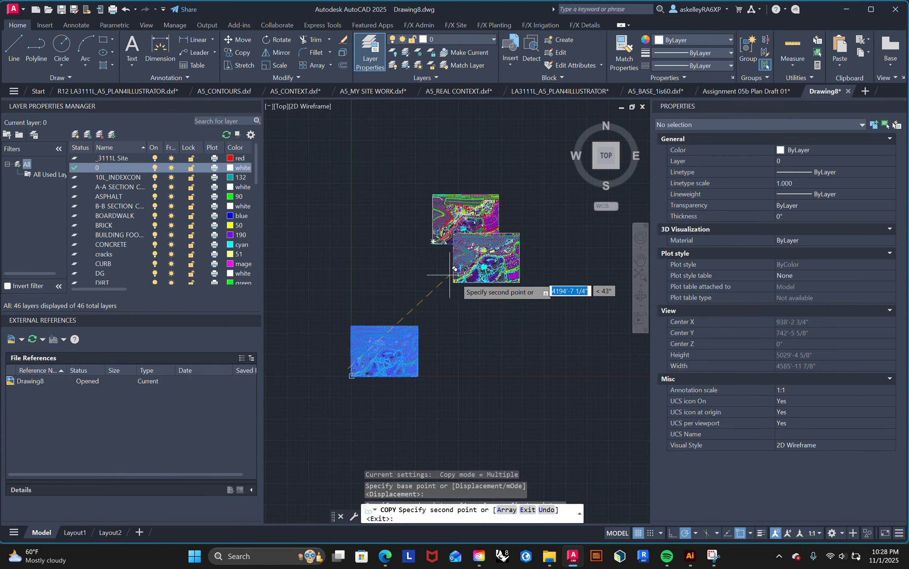
{"action": "key", "text": "Escape"}
Step: Create a new layer named SCALE 1_60 and make it the current layer
{"action": "scroll", "coordinate": [455, 242], "scroll_direction": "up", "scroll_amount": 8}
{"action": "scroll", "coordinate": [467, 305], "scroll_direction": "down", "scroll_amount": 5}
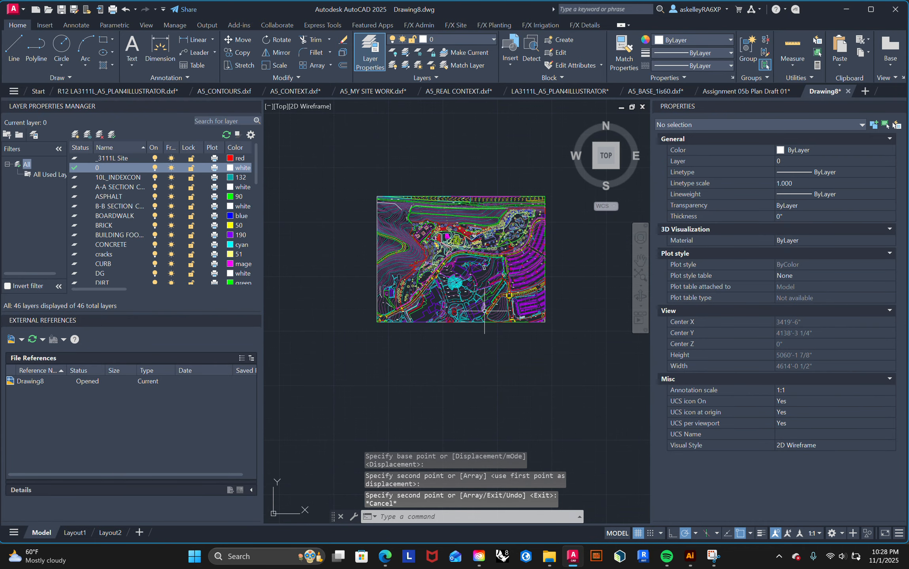
{"action": "scroll", "coordinate": [451, 290], "scroll_direction": "up", "scroll_amount": 2}
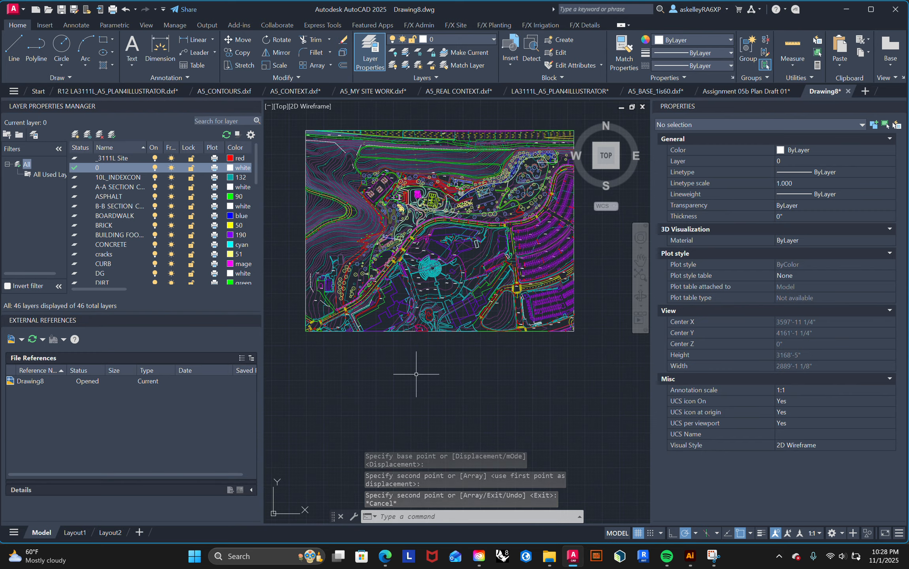
{"action": "left_click", "coordinate": [75, 134]}
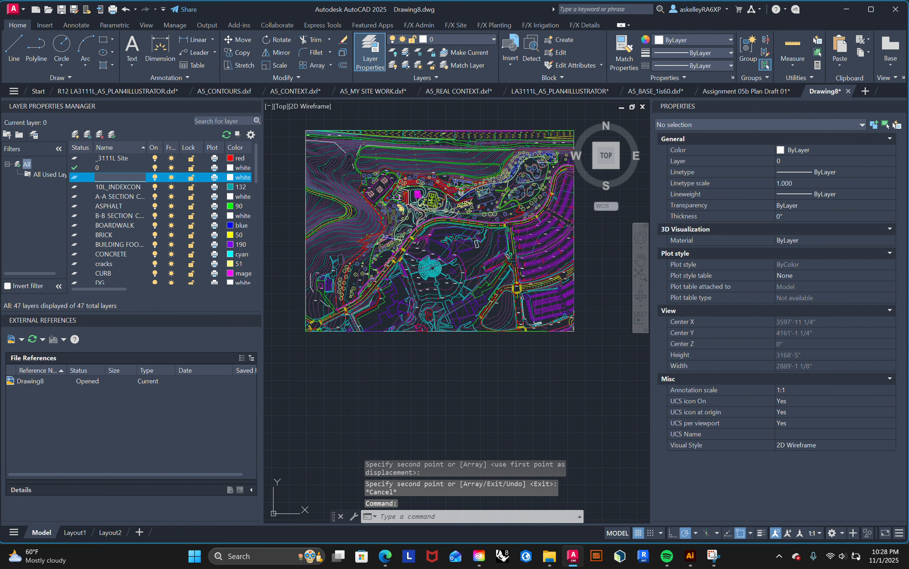
{"action": "type", "text": "SCALE 1_60"}
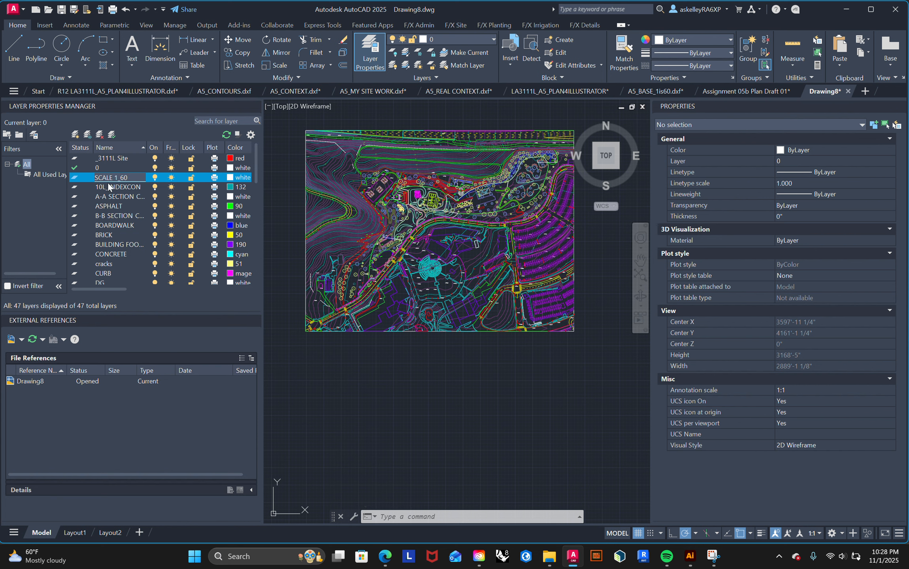
{"action": "key", "text": "Return"}
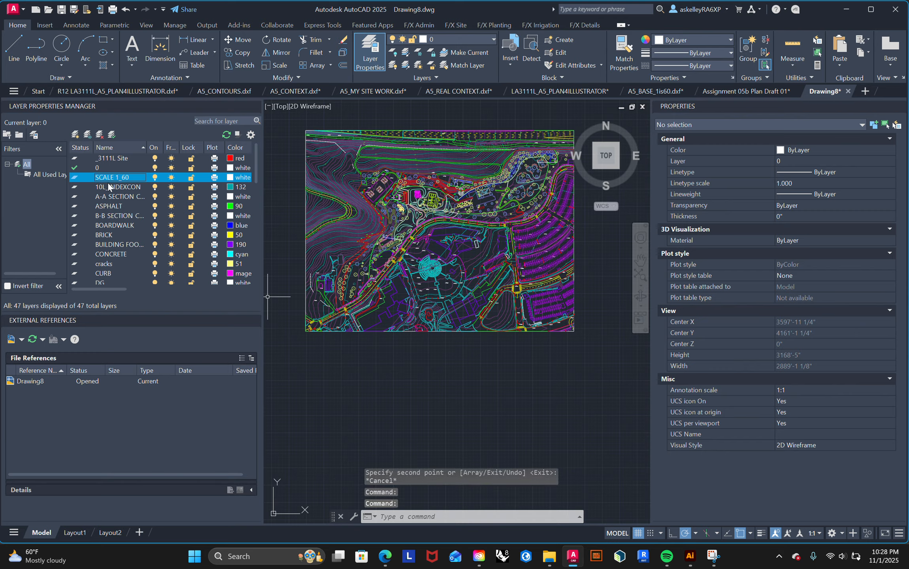
{"action": "left_click", "coordinate": [76, 177]}
{"action": "double_click", "coordinate": [75, 177]}
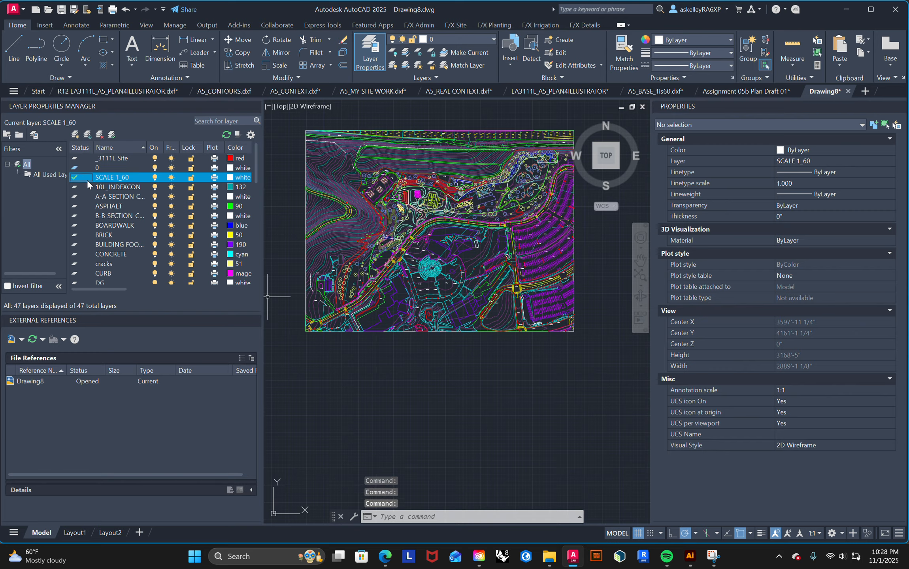
{"action": "scroll", "coordinate": [167, 235], "scroll_direction": "down", "scroll_amount": 10}
{"action": "scroll", "coordinate": [167, 235], "scroll_direction": "down", "scroll_amount": 5}
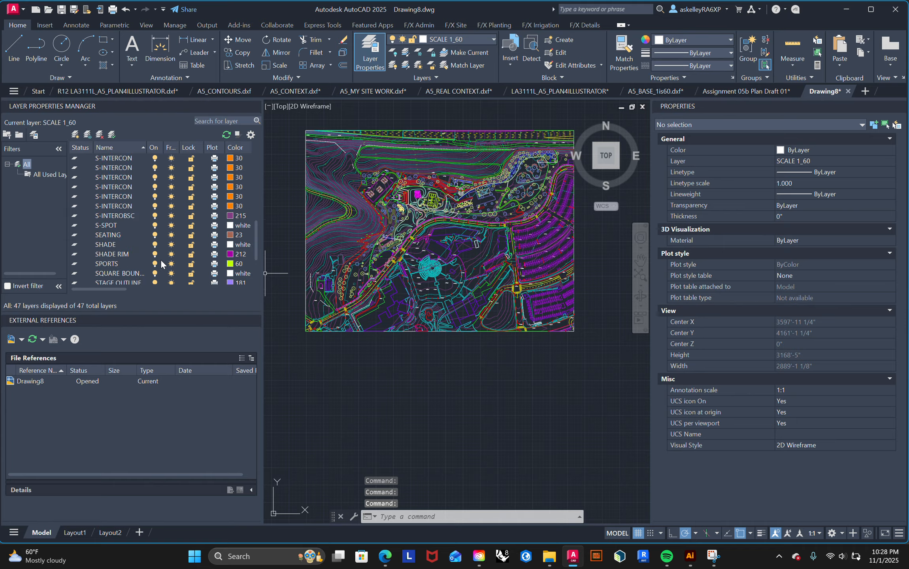
{"action": "scroll", "coordinate": [165, 220], "scroll_direction": "up", "scroll_amount": 15}
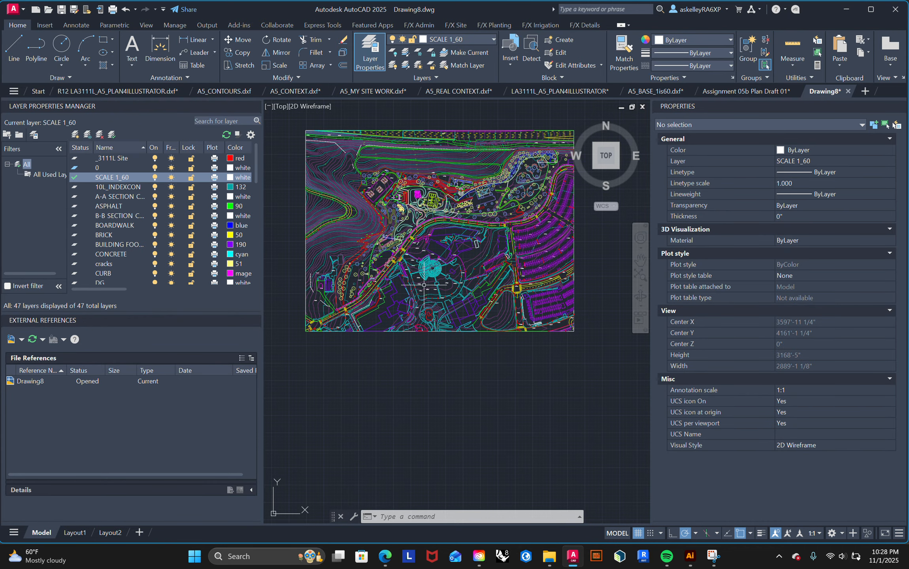
Step: Turn Ortho on and draw a horizontal 60' polyline just below the lower-left corner of the copied plan
{"action": "middle_click_drag", "start_coordinate": [423, 294], "coordinate": [421, 311]}
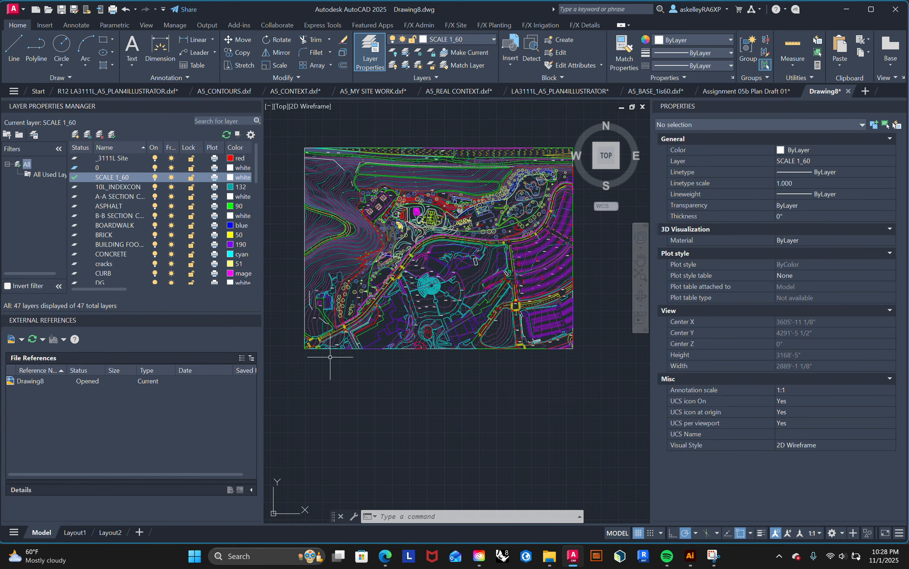
{"action": "mouse_move", "coordinate": [388, 380]}
{"action": "middle_mouse_down"}
{"action": "mouse_move", "coordinate": [400, 373]}
{"action": "mouse_move", "coordinate": [395, 382]}
{"action": "middle_mouse_up"}
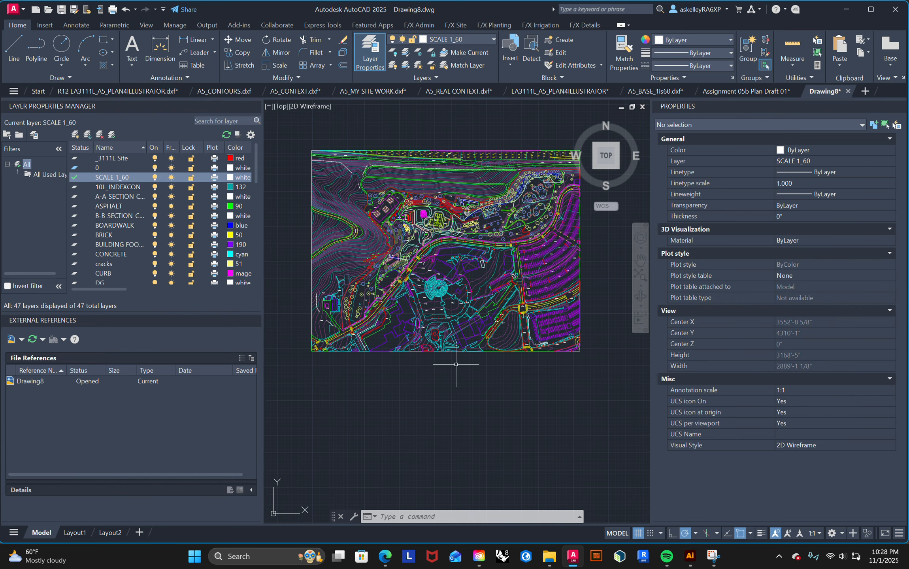
{"action": "key", "text": "Return"}
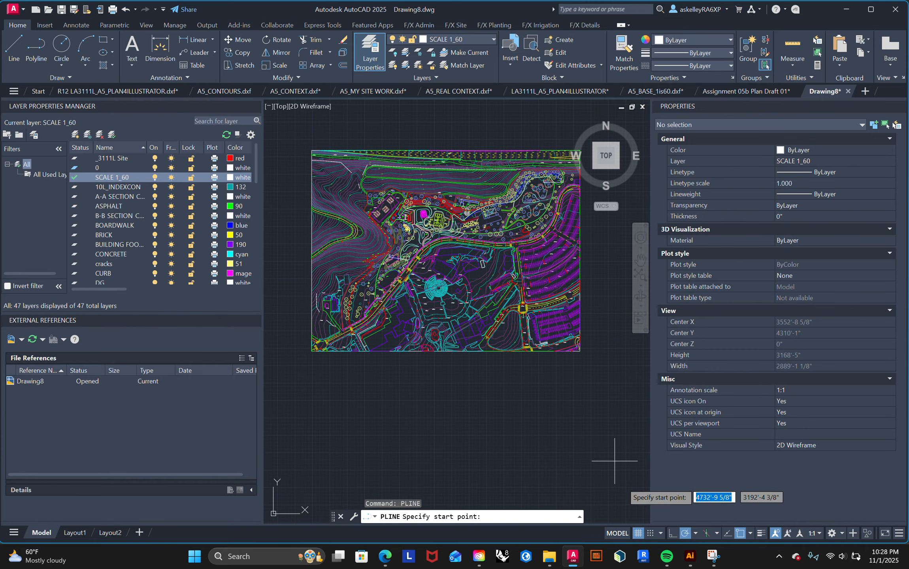
{"action": "left_click", "coordinate": [671, 532]}
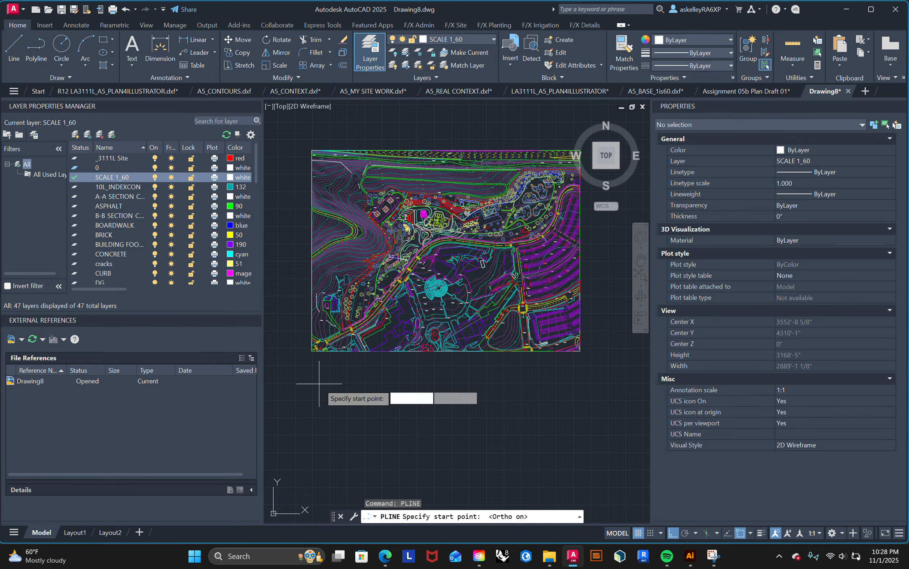
{"action": "scroll", "coordinate": [312, 383], "scroll_direction": "up", "scroll_amount": 2}
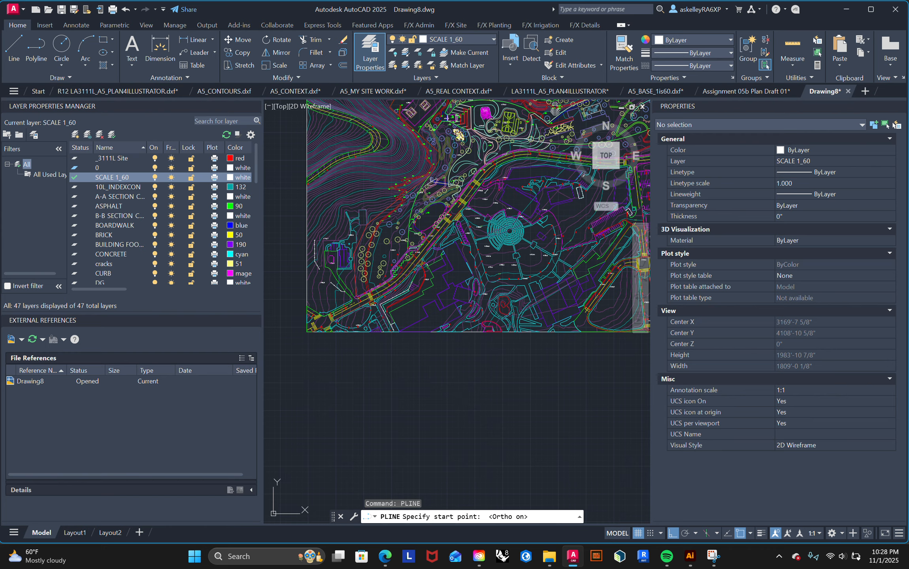
{"action": "left_click", "coordinate": [307, 386]}
{"action": "type", "text": "60'"}
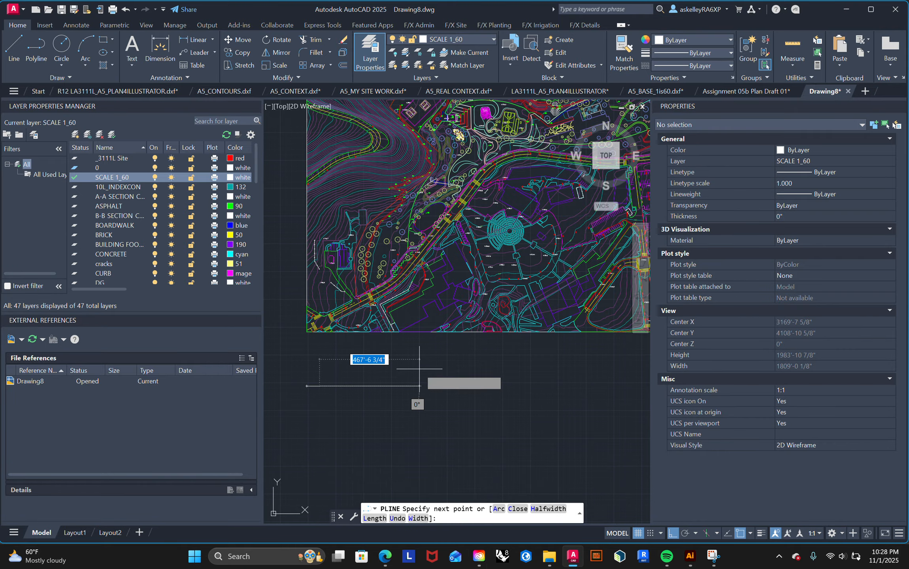
{"action": "key", "text": "Return"}
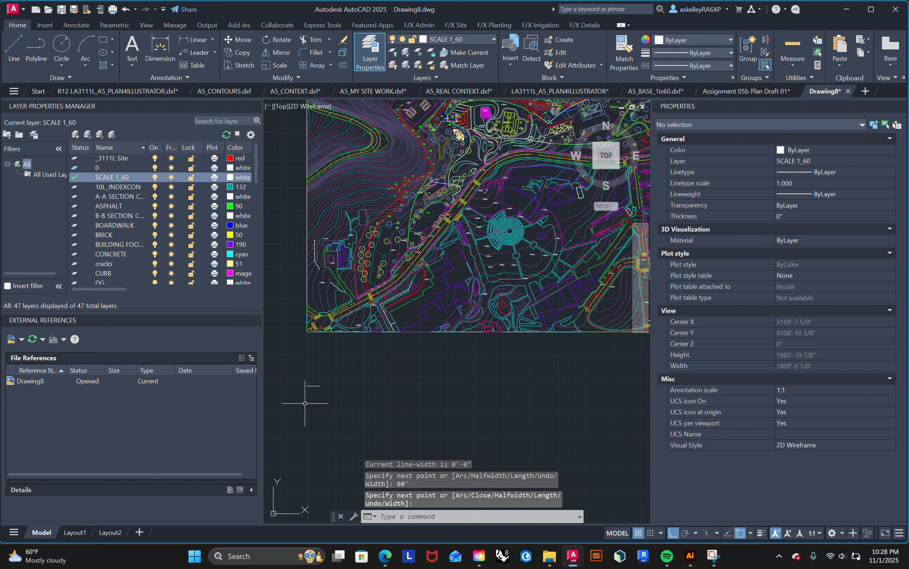
Step: Draw a horizontal 1" polyline below the 60' line
{"action": "scroll", "coordinate": [302, 399], "scroll_direction": "up", "scroll_amount": 8}
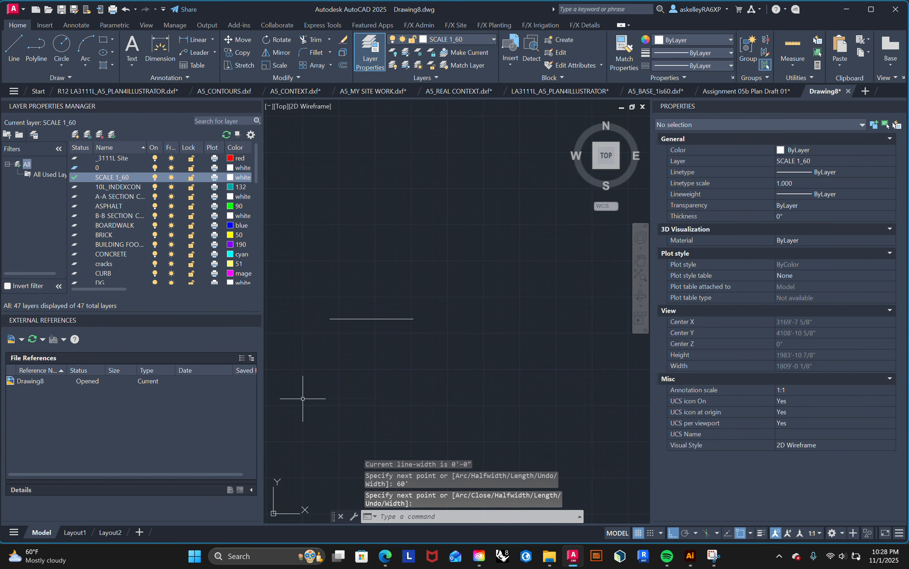
{"action": "type", "text": "pline"}
{"action": "key", "text": "Return"}
{"action": "left_click", "coordinate": [323, 383]}
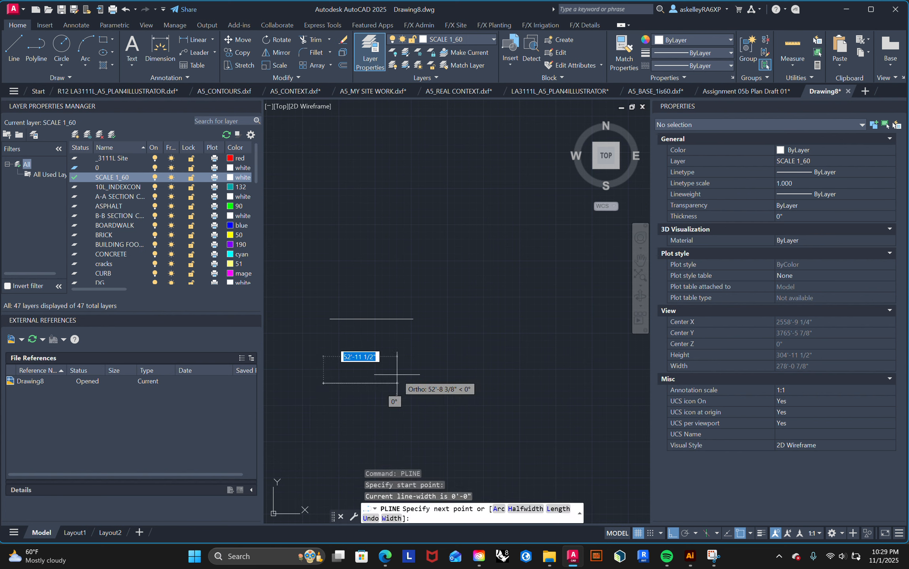
{"action": "type", "text": "1\""}
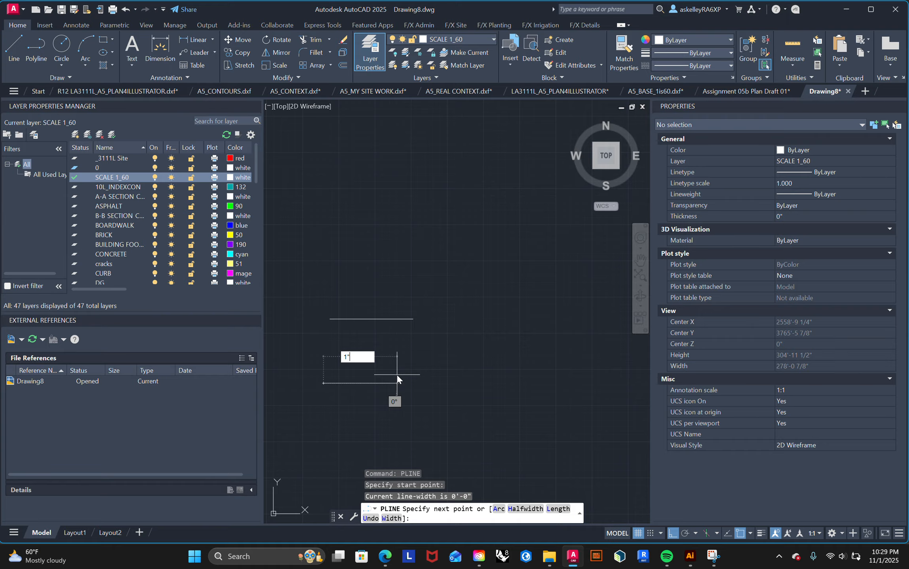
{"action": "key", "text": "Return"}
{"action": "key", "text": "Return"}
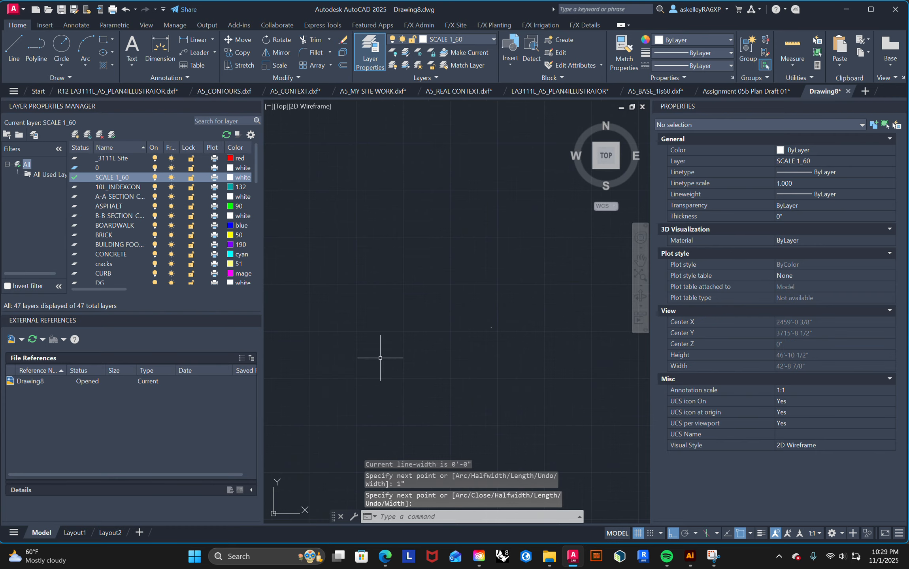
Step: Start aligning the copied plan together with both reference lines, using the left end of the 60' line as the first source point
{"action": "middle_click_drag", "start_coordinate": [485, 430], "coordinate": [429, 402]}
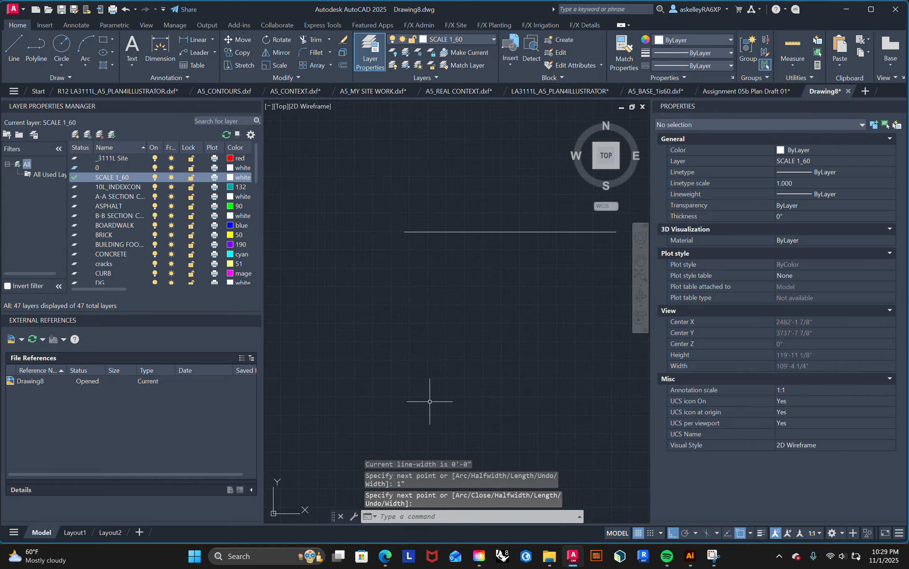
{"action": "scroll", "coordinate": [438, 364], "scroll_direction": "down", "scroll_amount": 10}
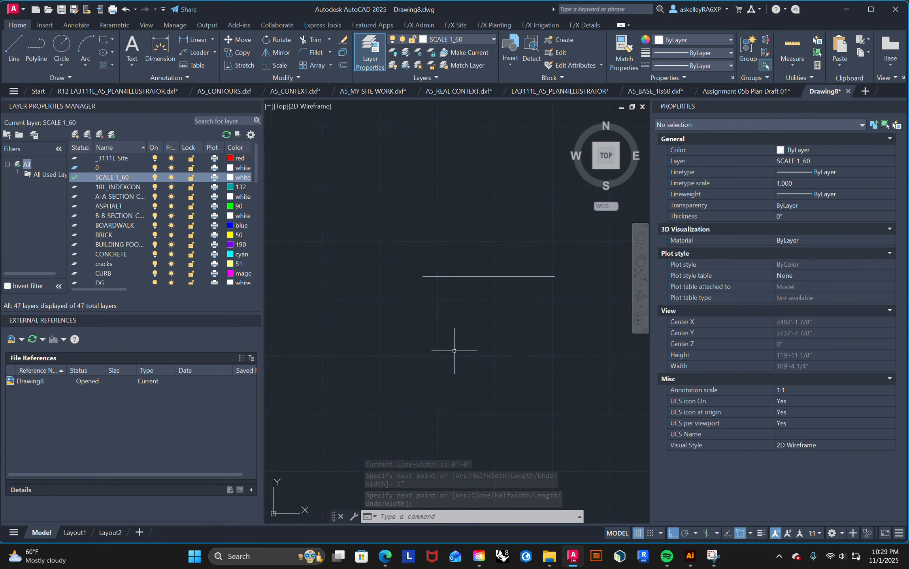
{"action": "scroll", "coordinate": [462, 406], "scroll_direction": "down", "scroll_amount": 4}
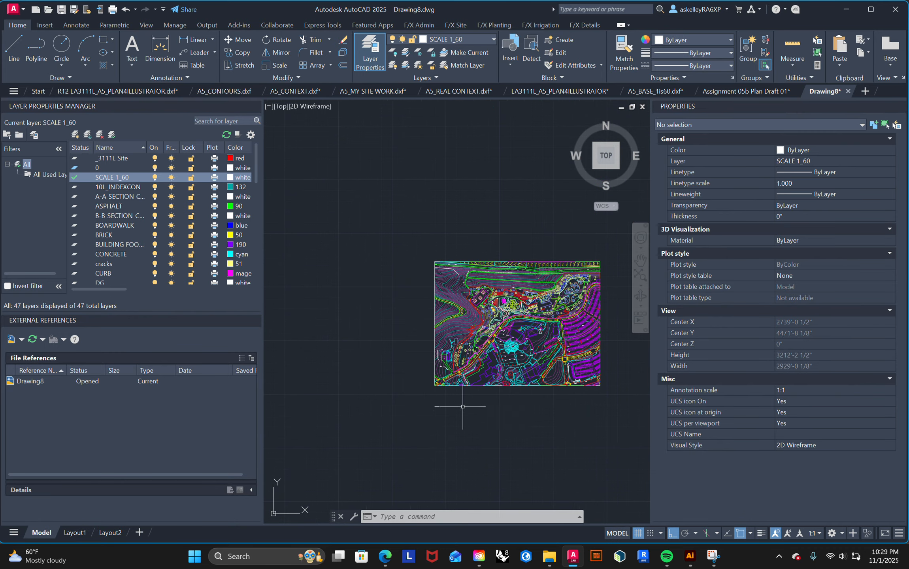
{"action": "left_click", "coordinate": [612, 448]}
{"action": "left_click", "coordinate": [383, 242]}
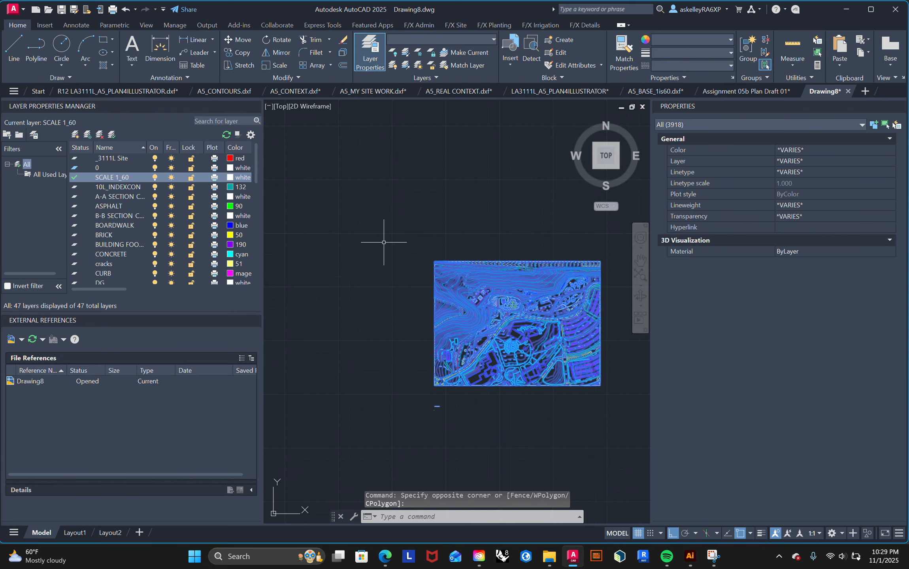
{"action": "type", "text": "al"}
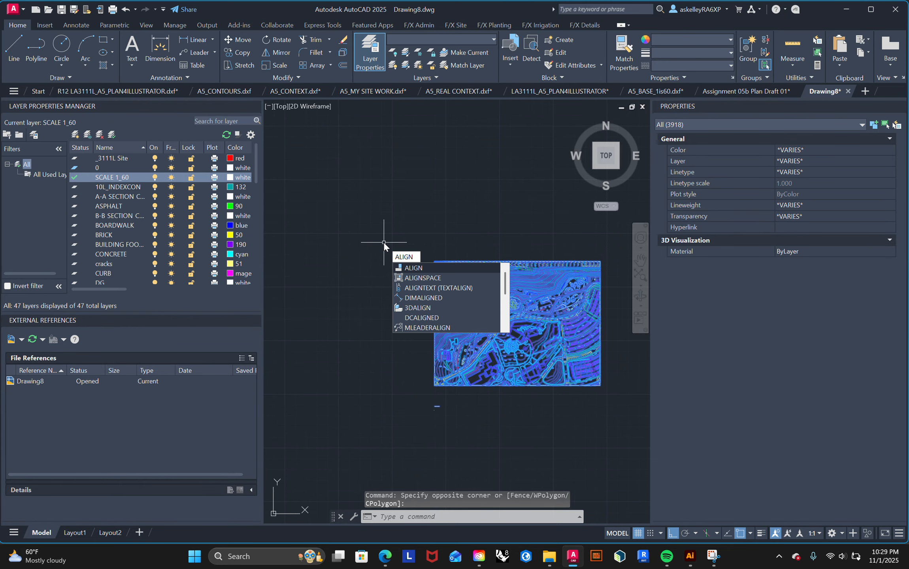
{"action": "key", "text": "Return"}
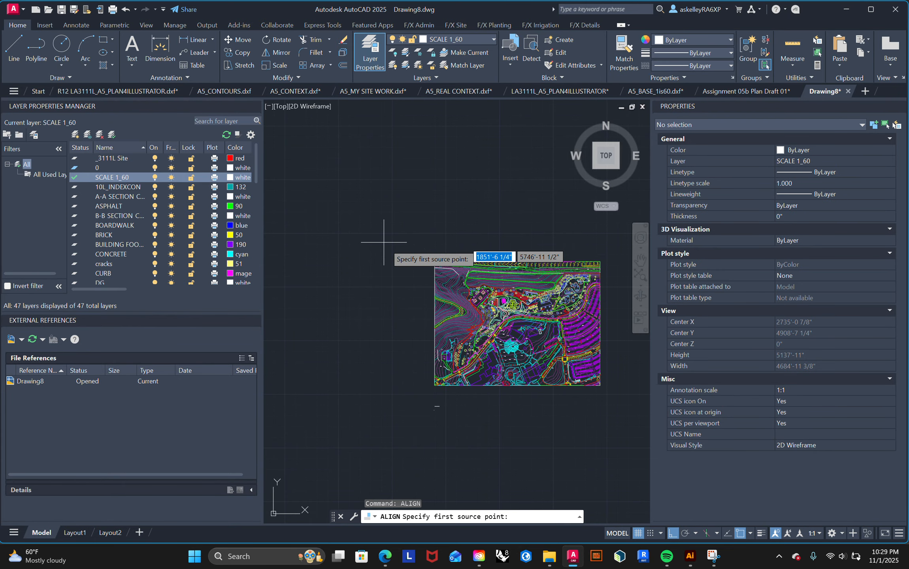
{"action": "scroll", "coordinate": [424, 399], "scroll_direction": "up", "scroll_amount": 12}
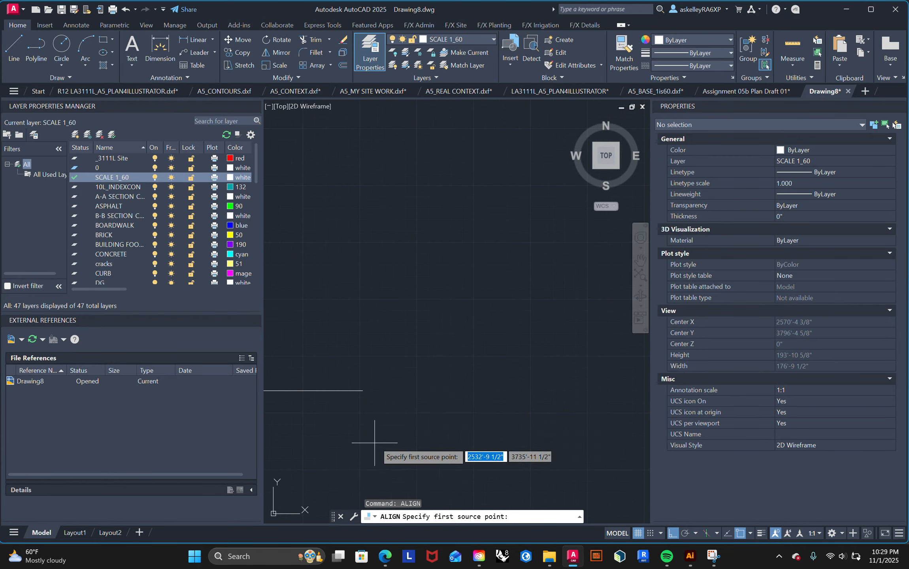
{"action": "middle_click_drag", "start_coordinate": [415, 407], "coordinate": [512, 308]}
{"action": "middle_click_drag", "start_coordinate": [348, 337], "coordinate": [457, 335]}
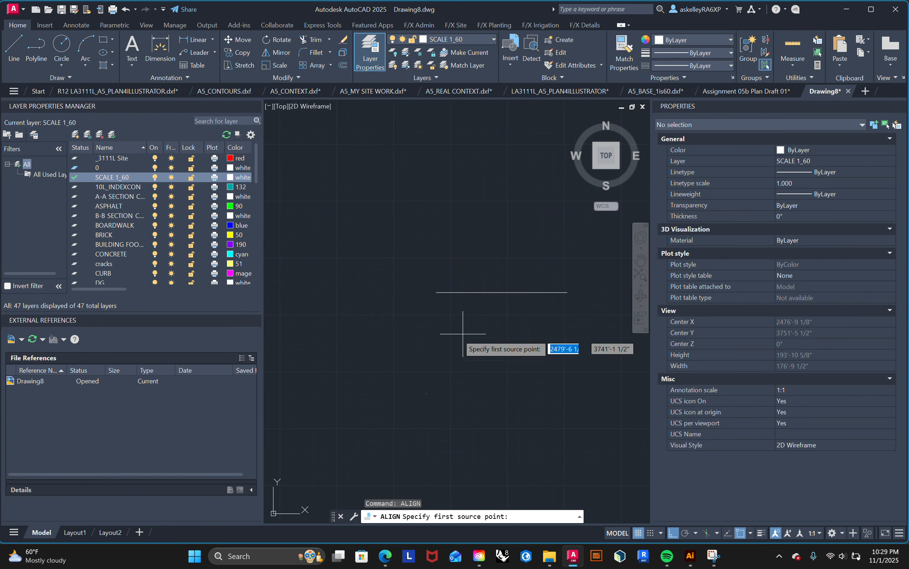
{"action": "left_click", "coordinate": [437, 293]}
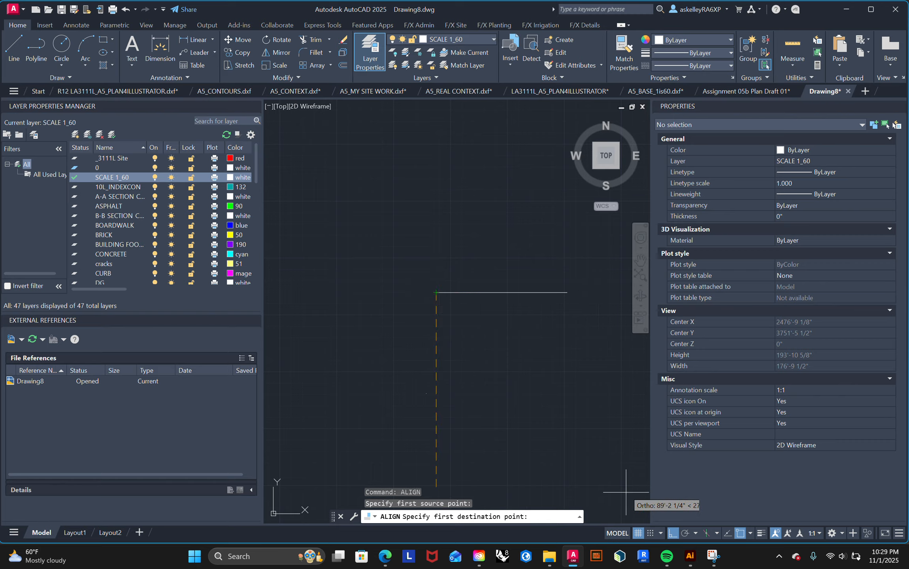
Step: Replace Ortho with polar tracking and set the left end of the 1" line as the first destination point
{"action": "left_click", "coordinate": [683, 534]}
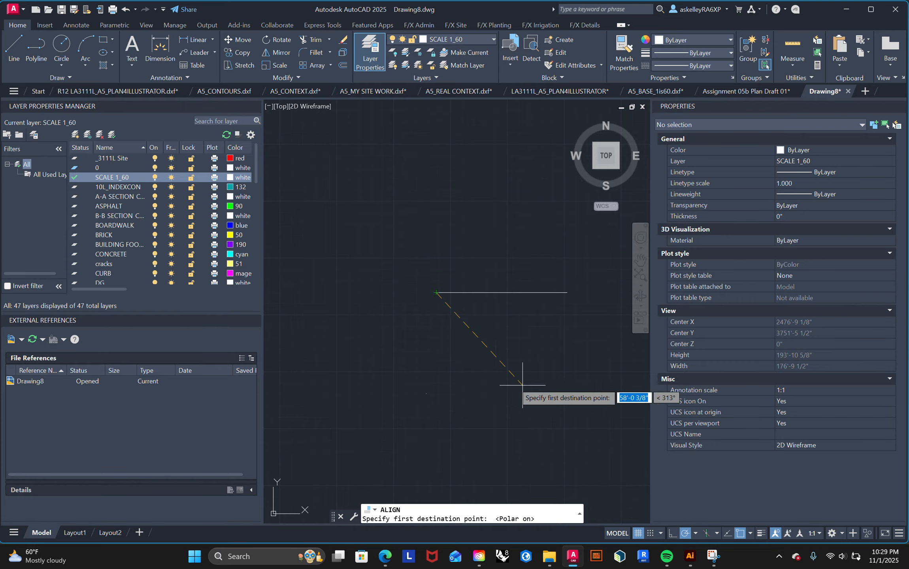
{"action": "scroll", "coordinate": [432, 399], "scroll_direction": "up", "scroll_amount": 5}
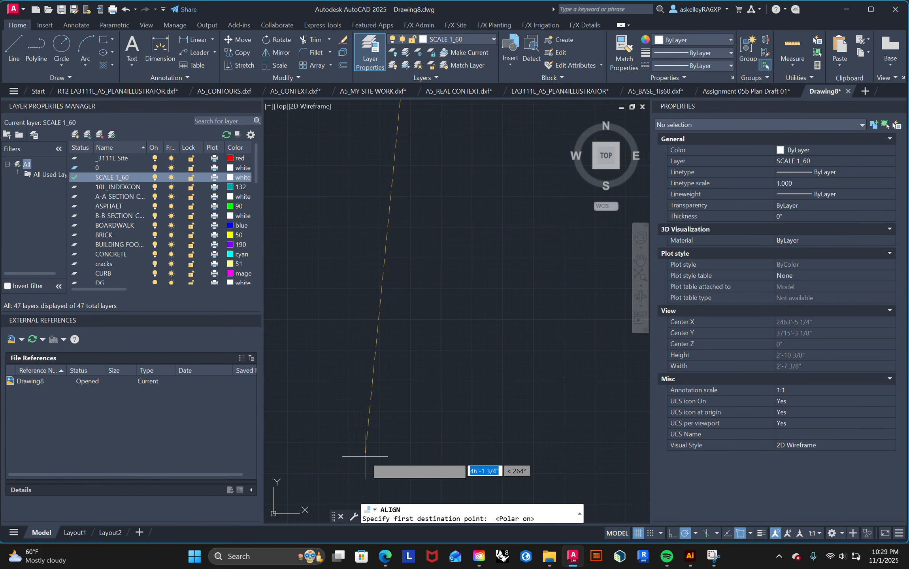
{"action": "scroll", "coordinate": [428, 359], "scroll_direction": "up", "scroll_amount": 6}
{"action": "scroll", "coordinate": [427, 359], "scroll_direction": "up", "scroll_amount": 2}
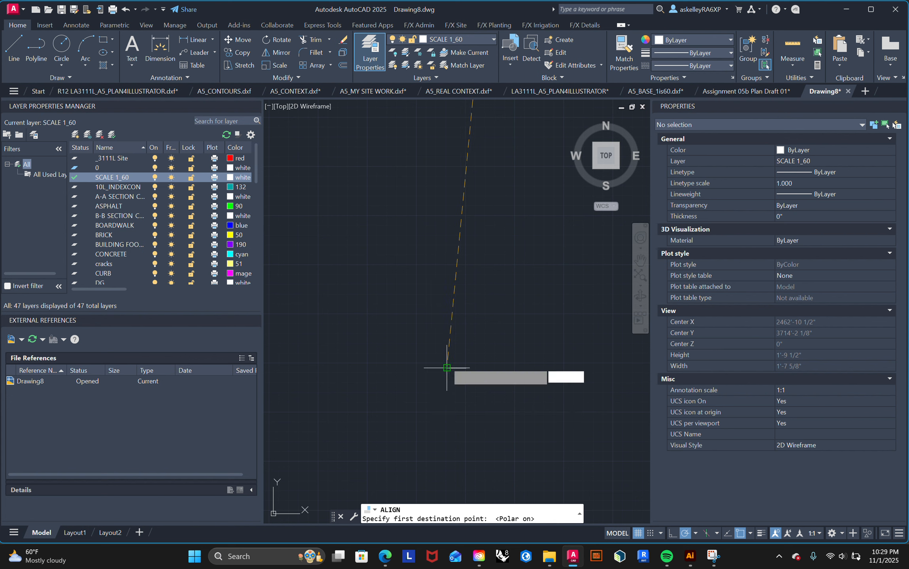
{"action": "scroll", "coordinate": [454, 308], "scroll_direction": "down", "scroll_amount": 10}
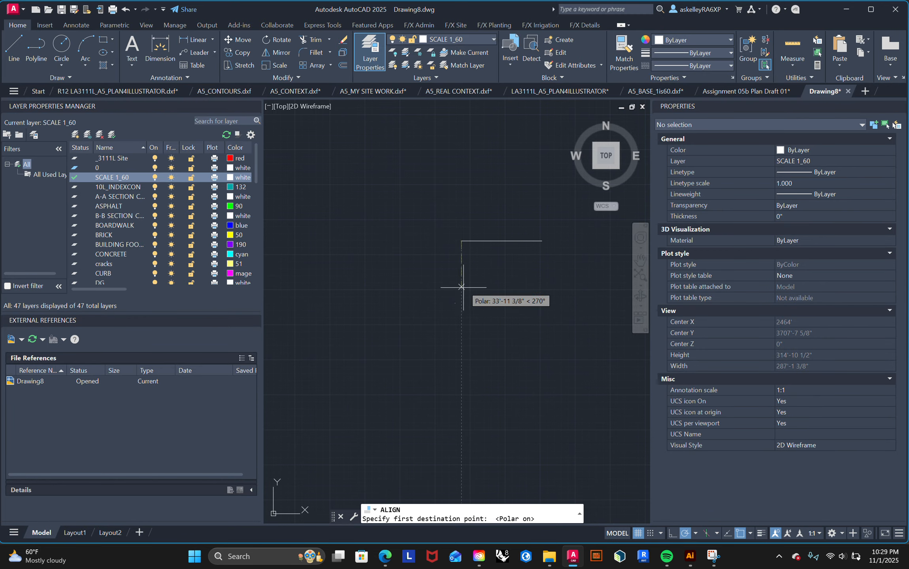
{"action": "scroll", "coordinate": [455, 301], "scroll_direction": "up", "scroll_amount": 2}
{"action": "scroll", "coordinate": [454, 301], "scroll_direction": "up", "scroll_amount": 15}
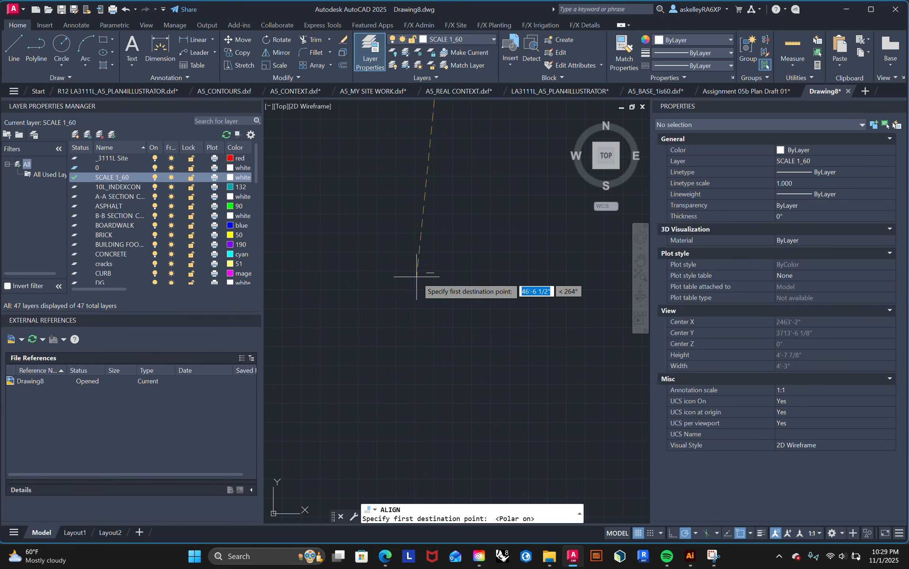
{"action": "scroll", "coordinate": [414, 276], "scroll_direction": "up", "scroll_amount": 2}
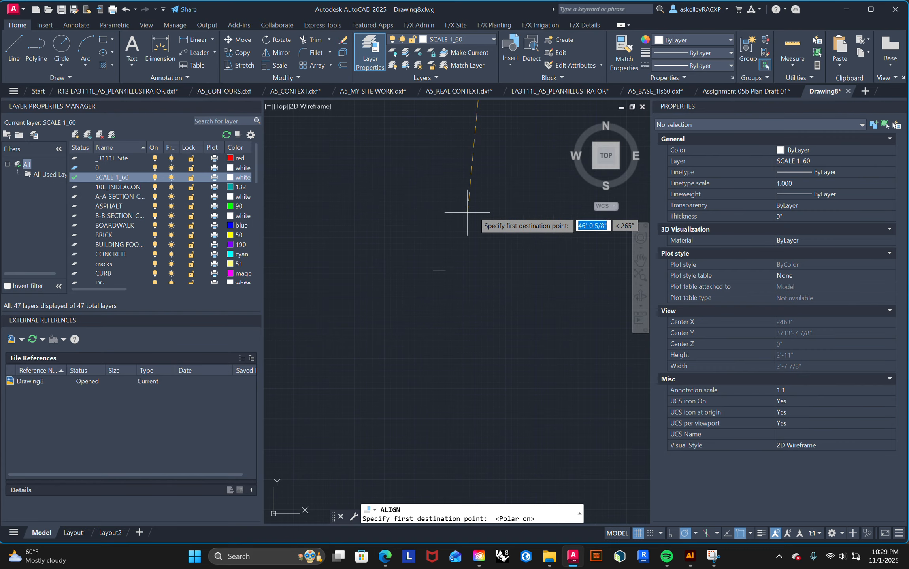
{"action": "left_click", "coordinate": [433, 270]}
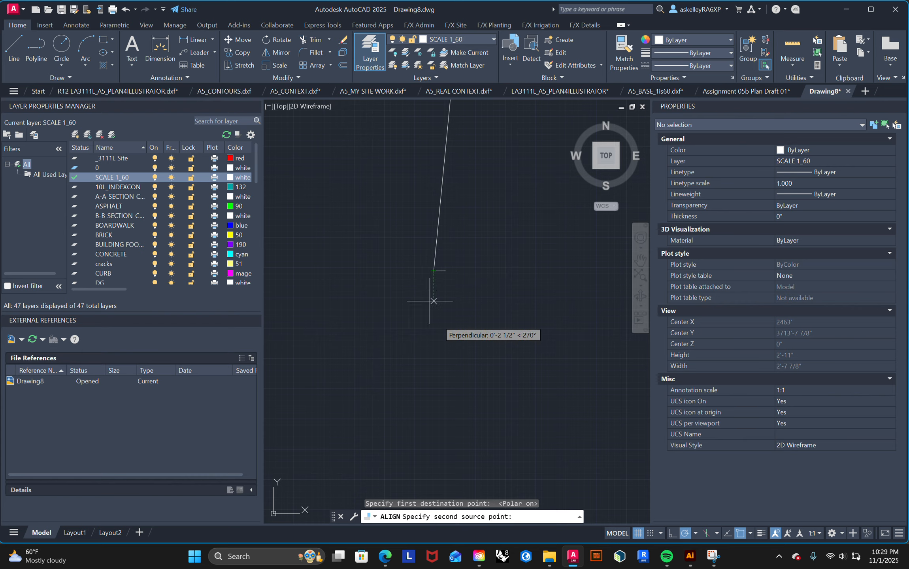
Step: Align the 60' line's right end to the 1" line's right end and scale the objects based on the alignment points
{"action": "scroll", "coordinate": [484, 314], "scroll_direction": "down", "scroll_amount": 14}
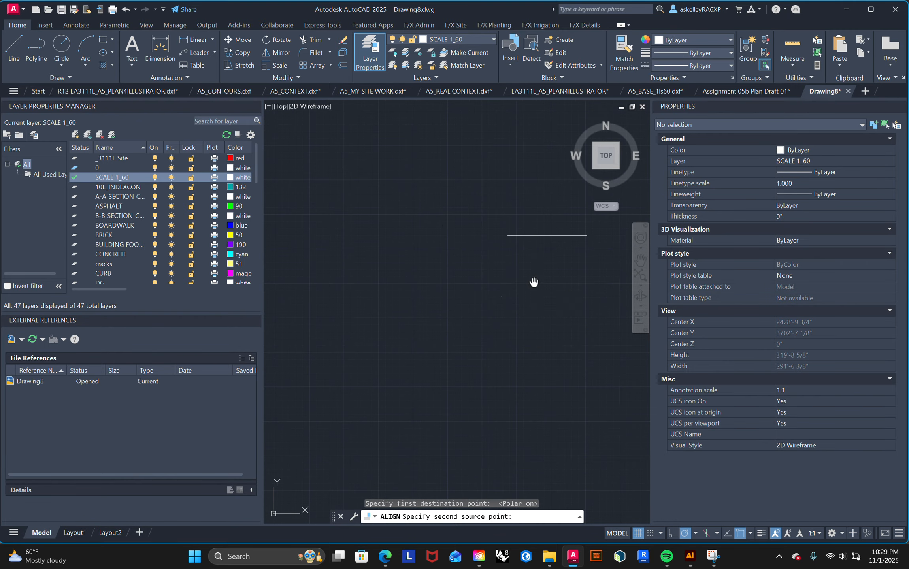
{"action": "left_click", "coordinate": [524, 189]}
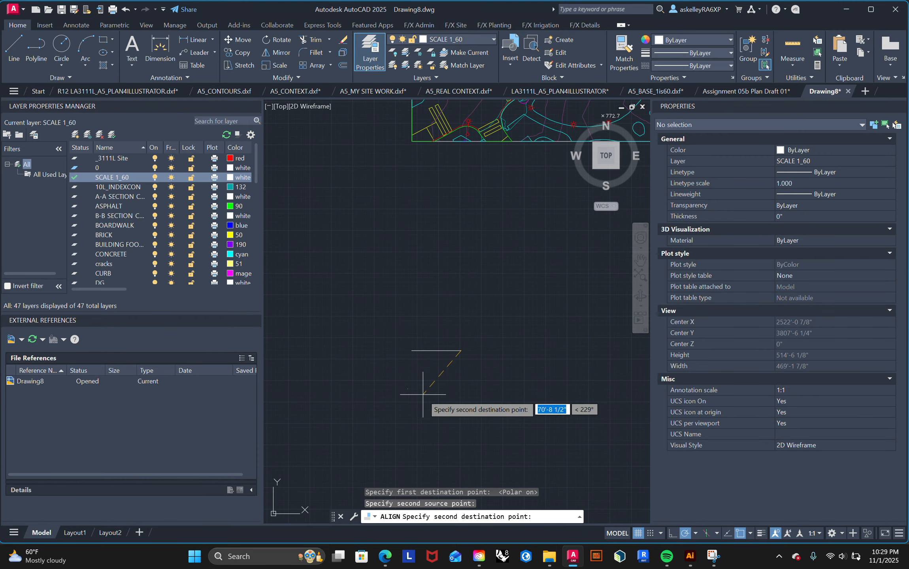
{"action": "mouse_move", "coordinate": [361, 357]}
{"action": "middle_mouse_down"}
{"action": "mouse_move", "coordinate": [430, 369]}
{"action": "mouse_move", "coordinate": [430, 362]}
{"action": "middle_mouse_up"}
{"action": "scroll", "coordinate": [373, 328], "scroll_direction": "up", "scroll_amount": 14}
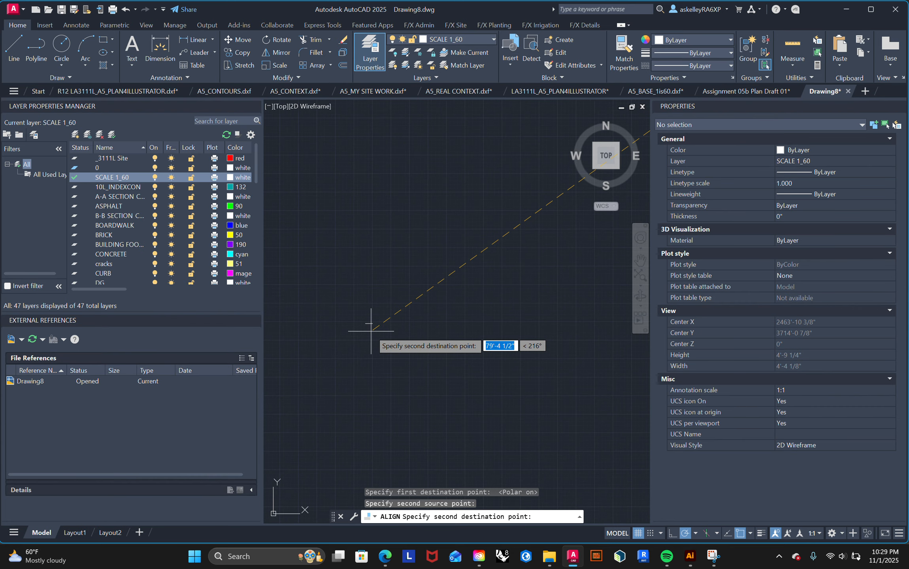
{"action": "left_click", "coordinate": [369, 320]}
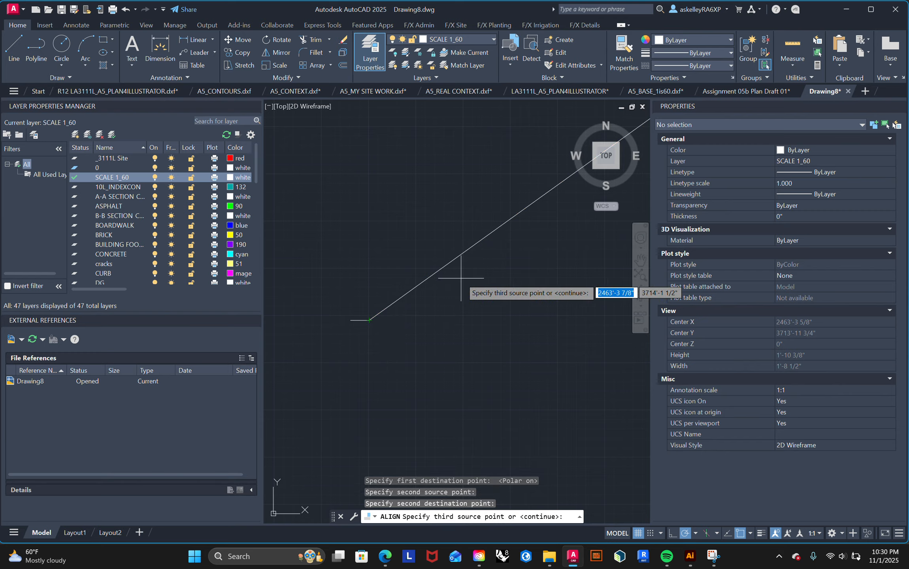
{"action": "key", "text": "Return"}
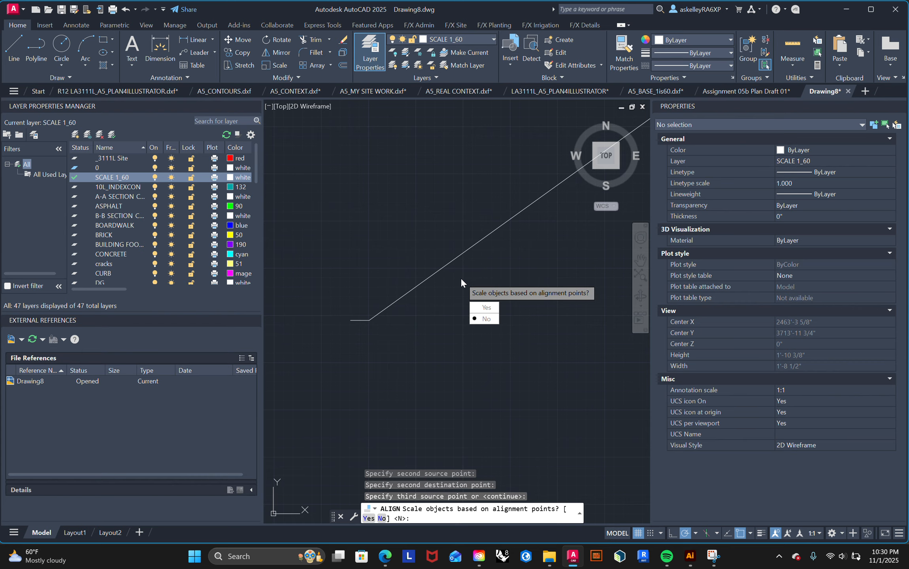
{"action": "type", "text": "y"}
{"action": "key", "text": "Return"}
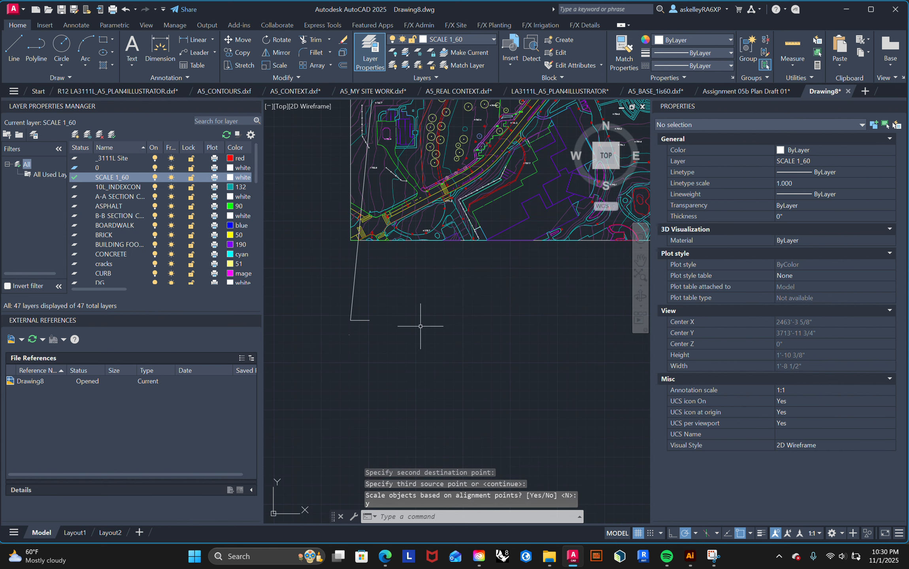
Step: Delete the tiny leftover polyline below the left end of the scaled 60' reference line
{"action": "scroll", "coordinate": [408, 345], "scroll_direction": "down", "scroll_amount": 2}
{"action": "middle_click_drag", "start_coordinate": [407, 344], "coordinate": [405, 356]}
{"action": "scroll", "coordinate": [393, 350], "scroll_direction": "up", "scroll_amount": 2}
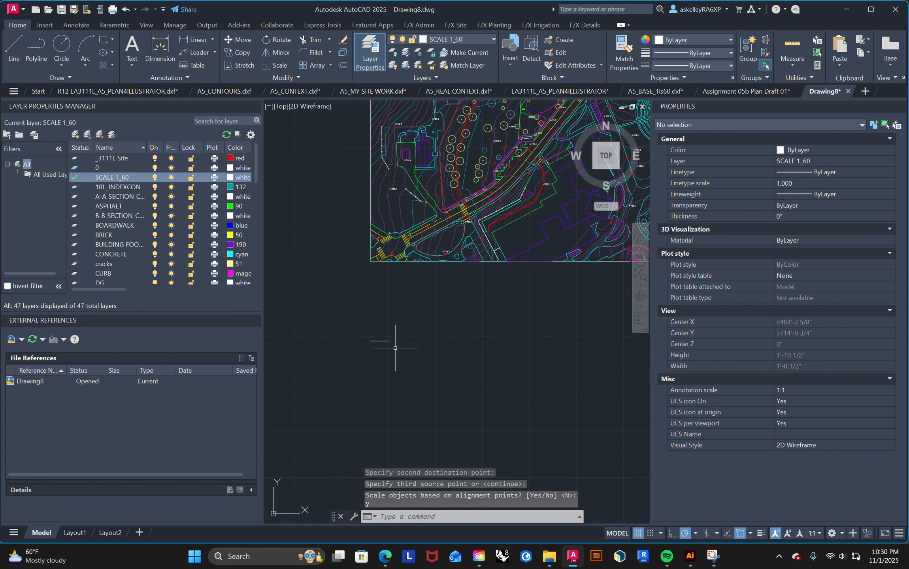
{"action": "scroll", "coordinate": [374, 354], "scroll_direction": "up", "scroll_amount": 2}
{"action": "left_click", "coordinate": [368, 371]}
{"action": "left_click", "coordinate": [342, 350]}
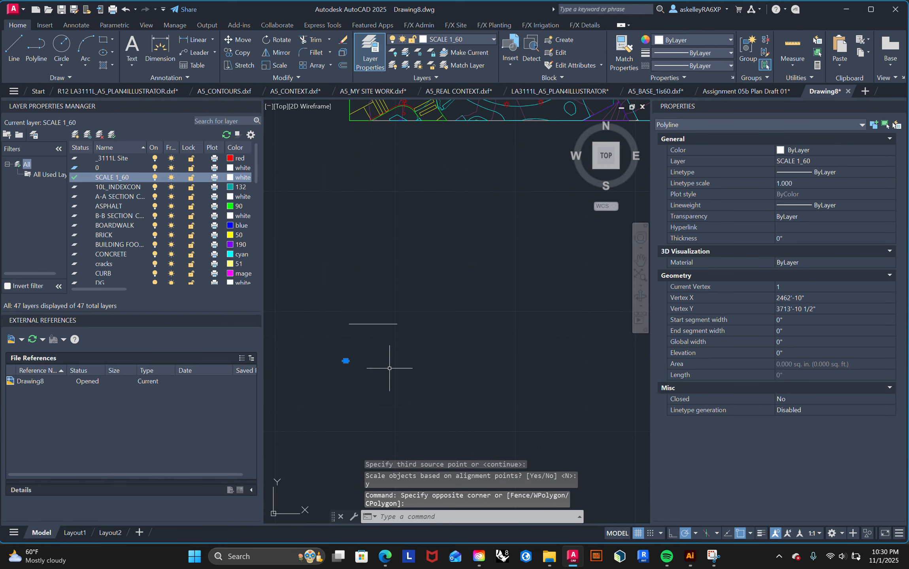
{"action": "key", "text": "Delete"}
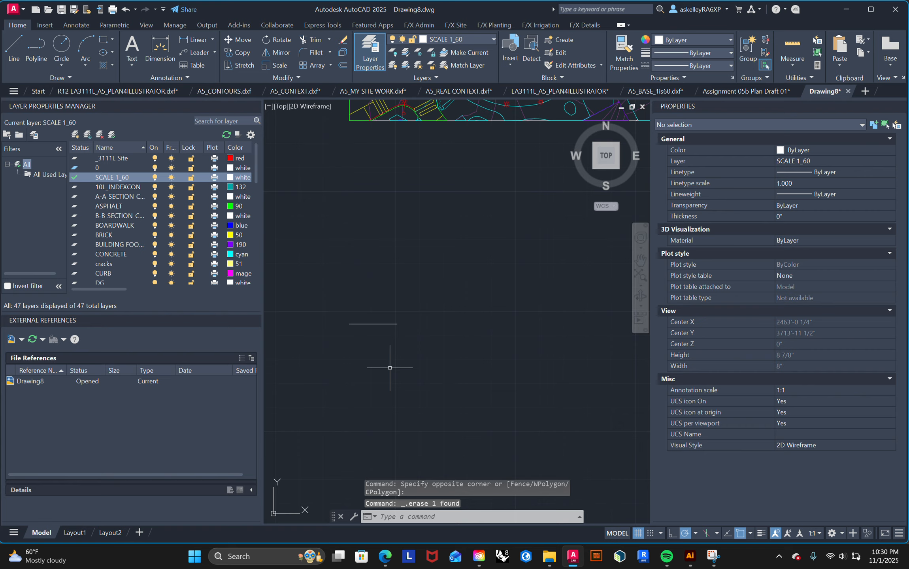
Step: Measure the scaled reference line from its left end to its right end
{"action": "key", "text": "Return"}
{"action": "scroll", "coordinate": [381, 328], "scroll_direction": "up", "scroll_amount": 4}
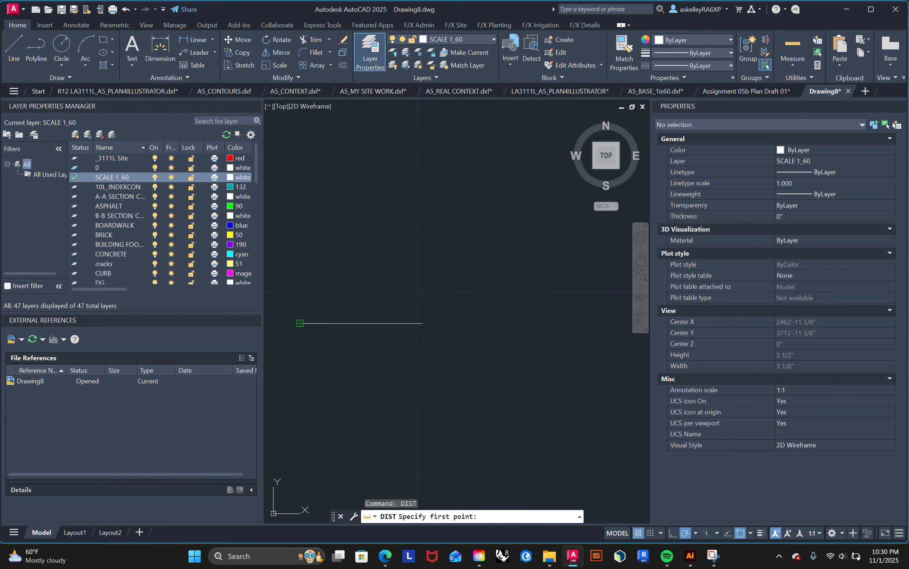
{"action": "left_click", "coordinate": [300, 323]}
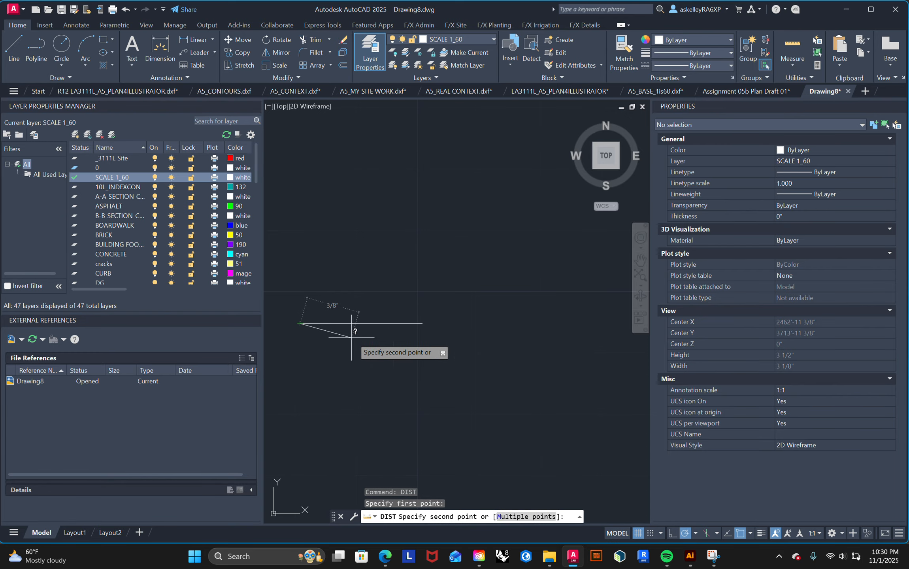
{"action": "left_click", "coordinate": [422, 323]}
{"action": "scroll", "coordinate": [435, 365], "scroll_direction": "down", "scroll_amount": 5}
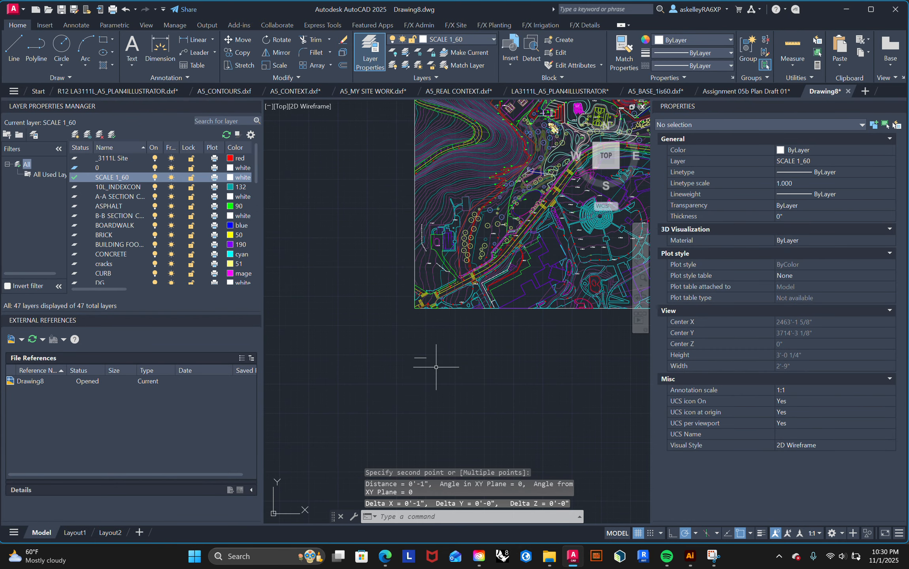
Step: Draw a 1" wide rectangle upward from the scaled reference line, starting at the line's left end
{"action": "scroll", "coordinate": [423, 364], "scroll_direction": "up", "scroll_amount": 6}
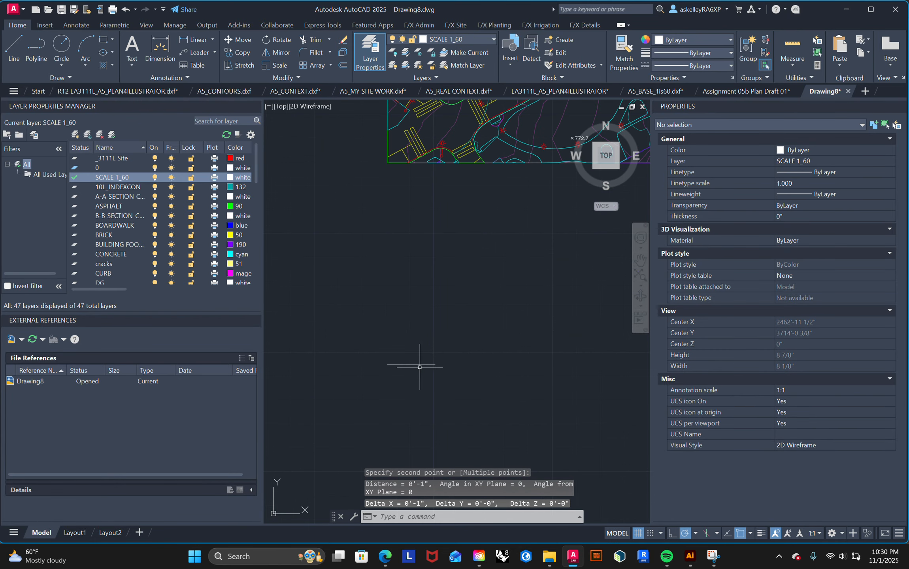
{"action": "type", "text": "re"}
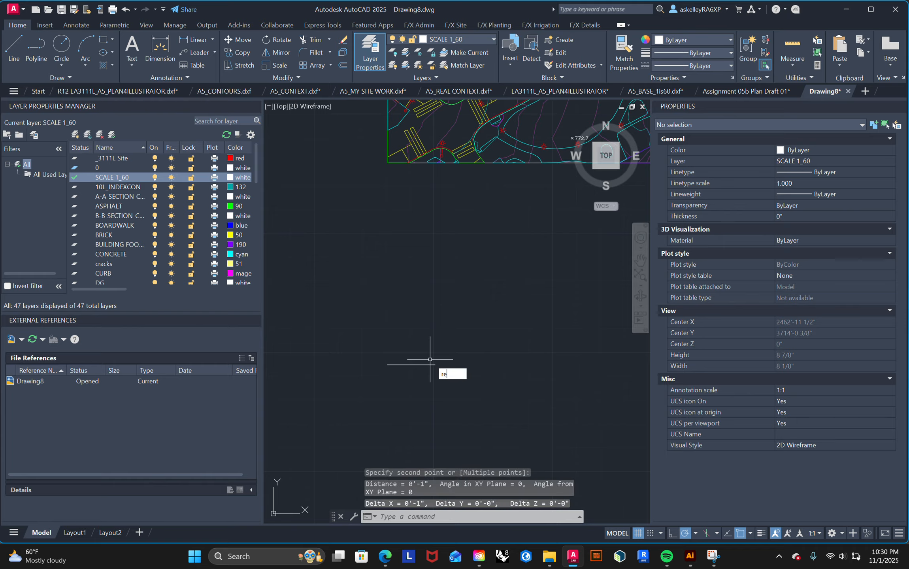
{"action": "type", "text": "ct"}
{"action": "key", "text": "Return"}
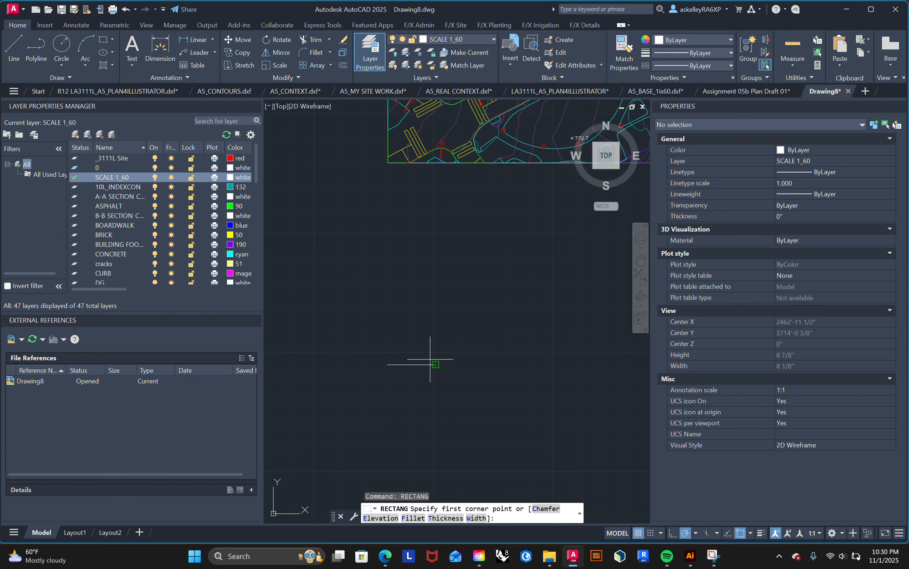
{"action": "scroll", "coordinate": [402, 355], "scroll_direction": "up", "scroll_amount": 4}
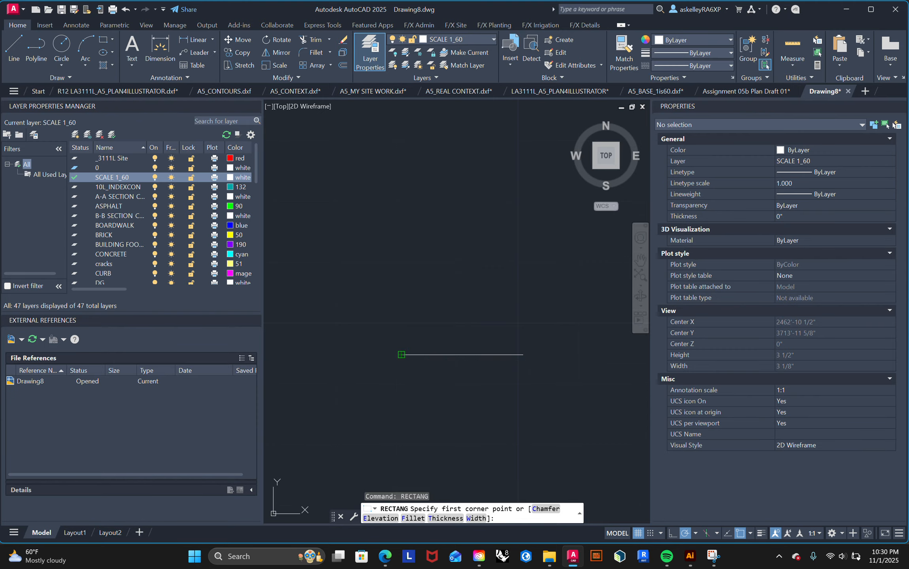
{"action": "left_click", "coordinate": [401, 354]}
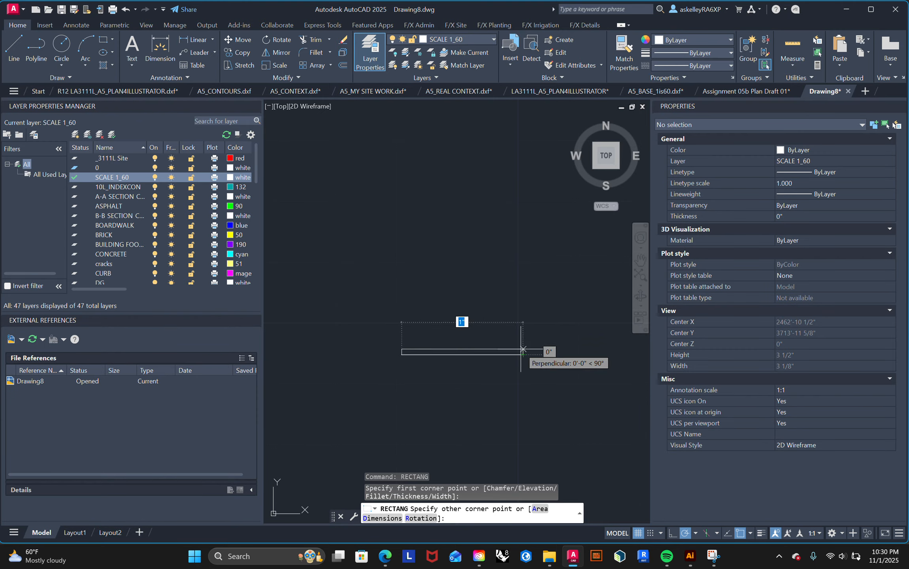
{"action": "left_click", "coordinate": [522, 325]}
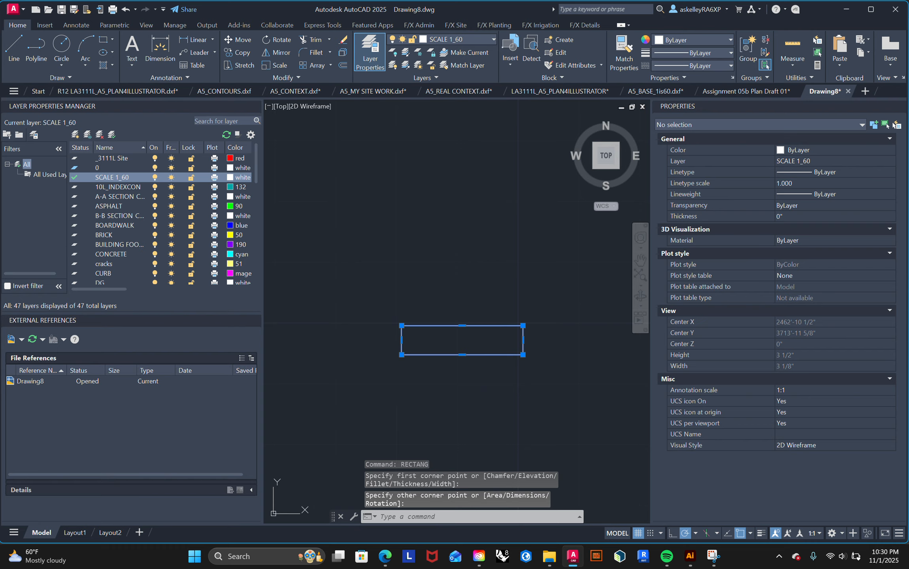
Step: Move the 1" wide rectangle straight up off the scaled reference line, and delete the reference line
{"action": "type", "text": "m"}
{"action": "key", "text": "Return"}
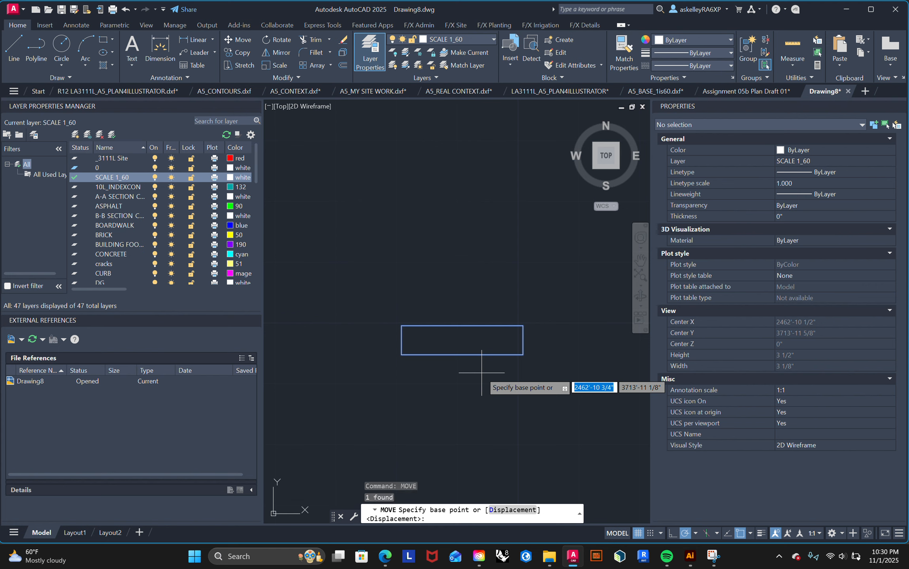
{"action": "left_click", "coordinate": [482, 373]}
{"action": "left_click", "coordinate": [481, 275]}
{"action": "left_click", "coordinate": [522, 373]}
{"action": "left_click", "coordinate": [477, 350]}
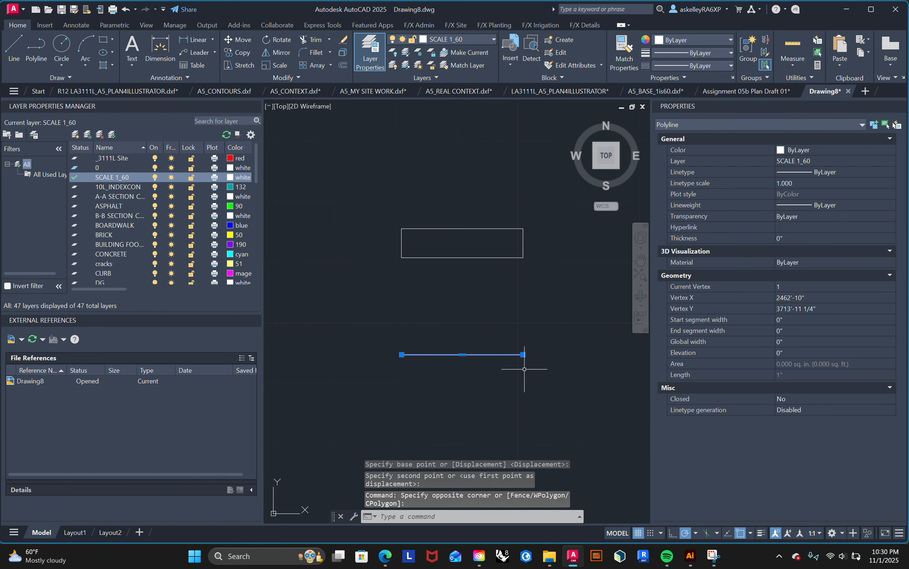
{"action": "key", "text": "Delete"}
Step: Move the rectangle by its lower-left corner straight up to just below the scaled site plan's lower-left corner
{"action": "scroll", "coordinate": [524, 368], "scroll_direction": "down", "scroll_amount": 3}
{"action": "middle_click_drag", "start_coordinate": [535, 351], "coordinate": [474, 399]}
{"action": "scroll", "coordinate": [473, 399], "scroll_direction": "up", "scroll_amount": 1}
{"action": "left_click", "coordinate": [473, 400]}
{"action": "left_click", "coordinate": [415, 343]}
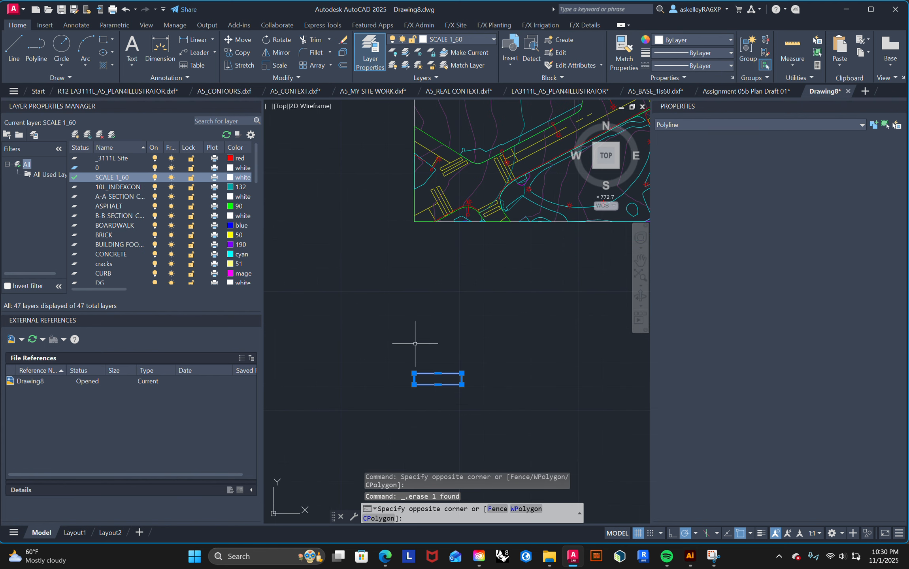
{"action": "type", "text": "move"}
{"action": "key", "text": "Return"}
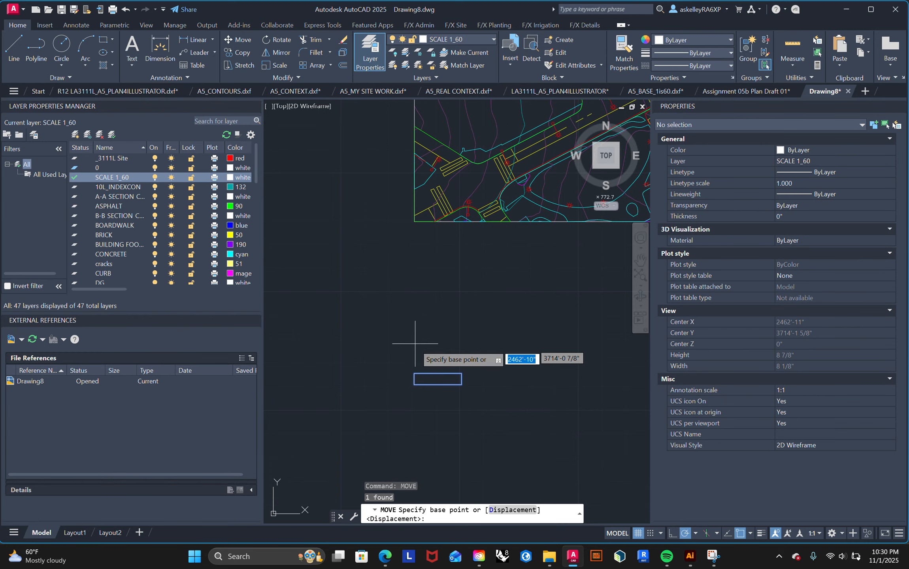
{"action": "left_click", "coordinate": [414, 384]}
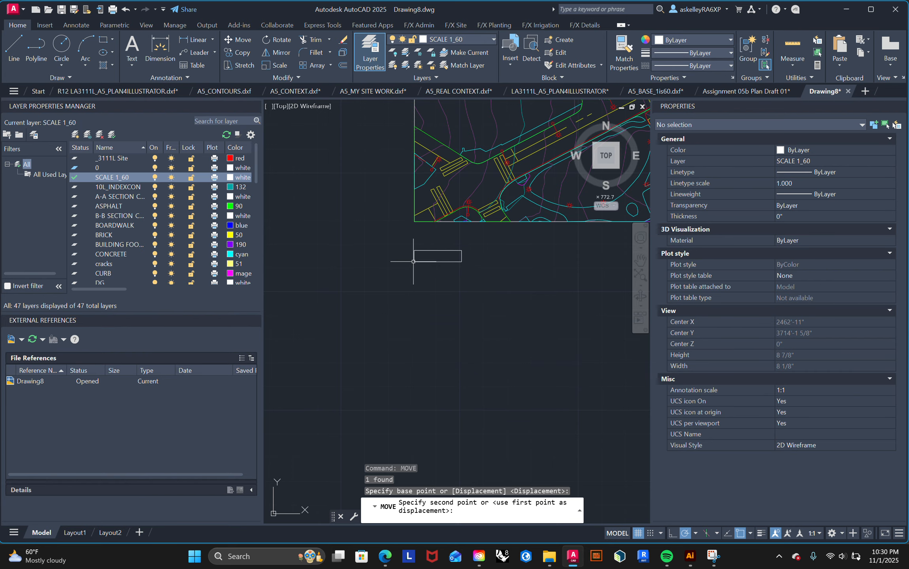
{"action": "left_click", "coordinate": [413, 261]}
{"action": "scroll", "coordinate": [509, 302], "scroll_direction": "down", "scroll_amount": 10}
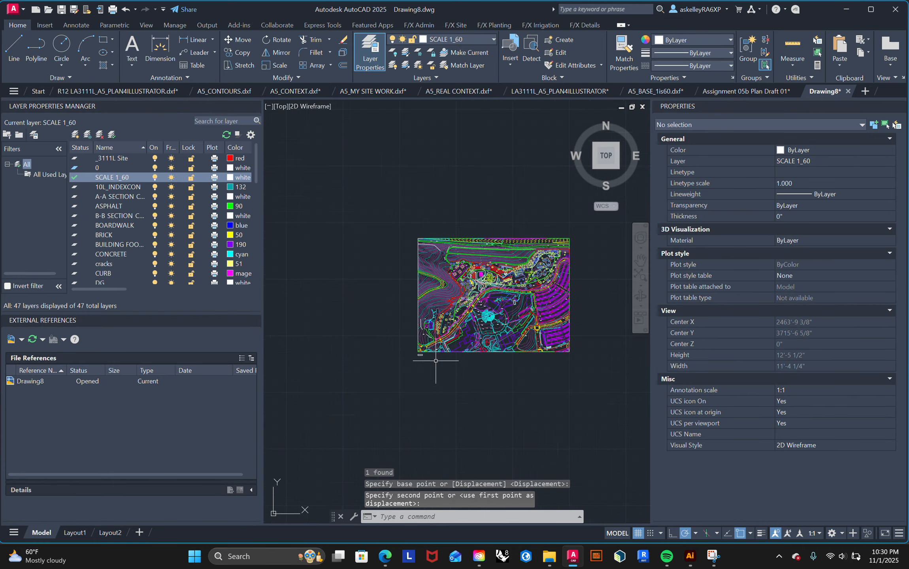
{"action": "scroll", "coordinate": [435, 361], "scroll_direction": "up", "scroll_amount": 2}
{"action": "scroll", "coordinate": [544, 310], "scroll_direction": "down", "scroll_amount": 2}
{"action": "middle_click_drag", "start_coordinate": [557, 303], "coordinate": [482, 316]}
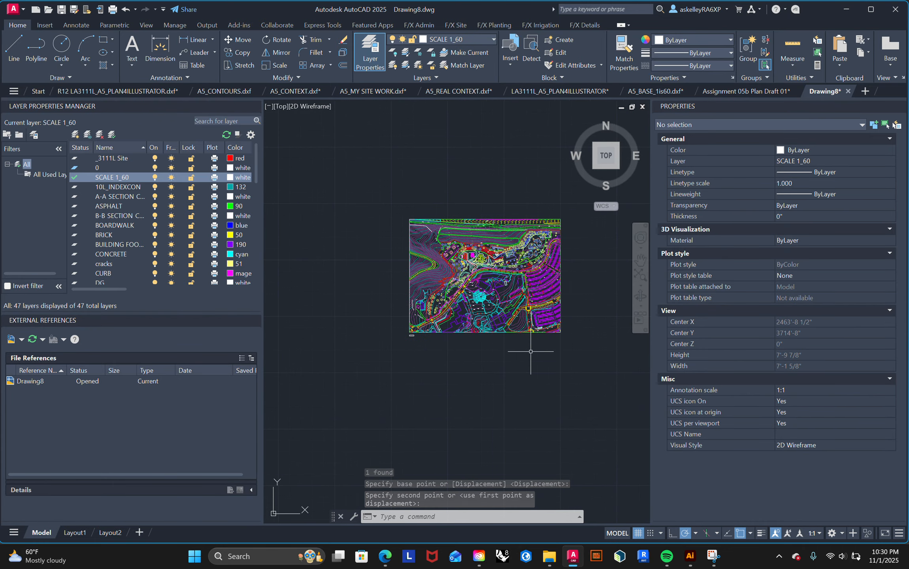
{"action": "left_click", "coordinate": [562, 361]}
{"action": "left_click", "coordinate": [498, 355]}
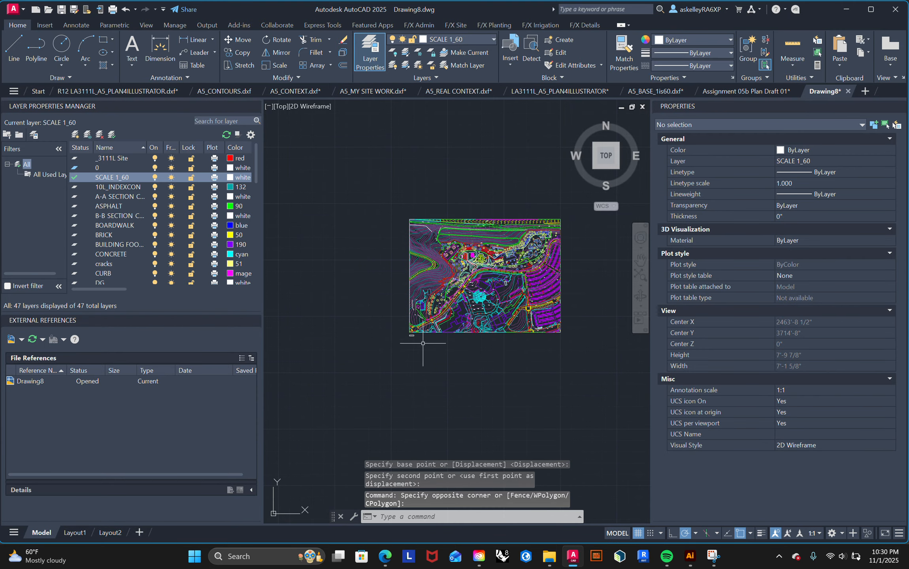
{"action": "scroll", "coordinate": [415, 336], "scroll_direction": "up", "scroll_amount": 10}
{"action": "scroll", "coordinate": [403, 340], "scroll_direction": "down", "scroll_amount": 10}
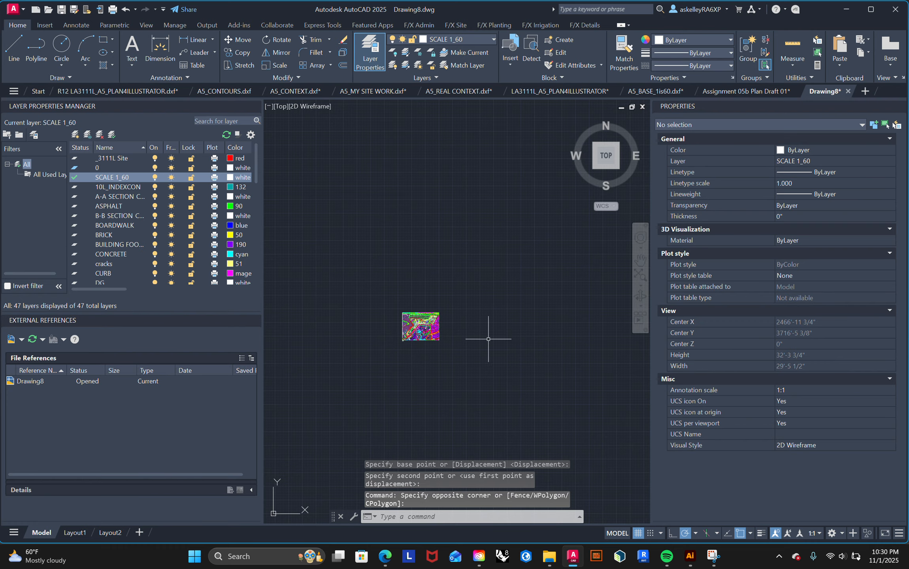
Step: Move the scaled site plan together with its scale bar rectangle to just above the full-size plan near the origin
{"action": "left_click", "coordinate": [481, 371]}
{"action": "left_click", "coordinate": [365, 255]}
{"action": "type", "text": "mo"}
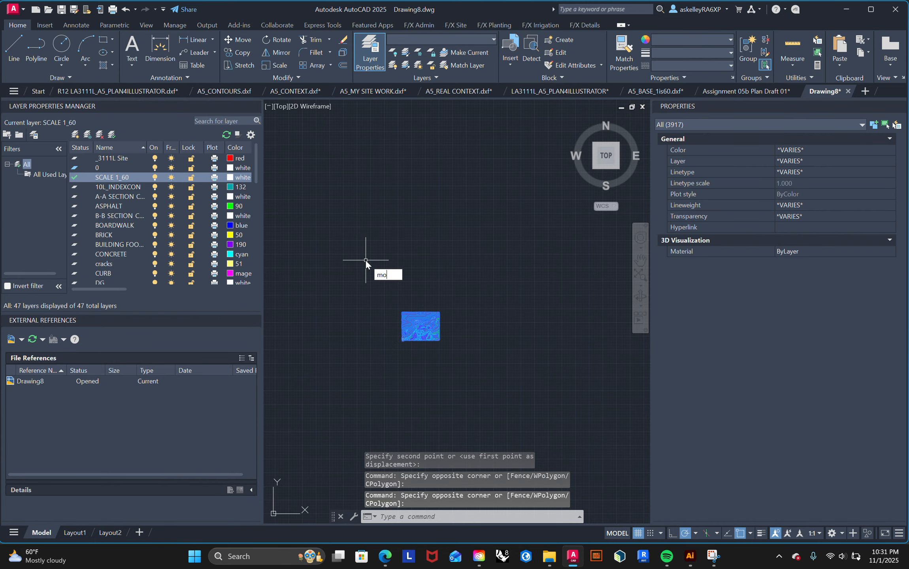
{"action": "type", "text": "ve"}
{"action": "key", "text": "Return"}
{"action": "left_click", "coordinate": [384, 292]}
{"action": "scroll", "coordinate": [404, 327], "scroll_direction": "down", "scroll_amount": 1}
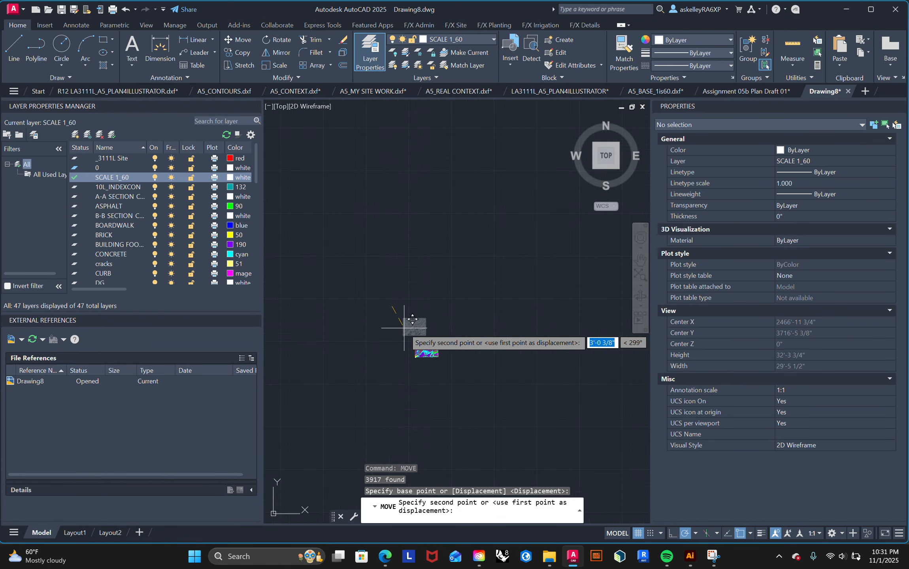
{"action": "scroll", "coordinate": [404, 331], "scroll_direction": "down", "scroll_amount": 1}
{"action": "scroll", "coordinate": [355, 401], "scroll_direction": "down", "scroll_amount": 1}
{"action": "middle_click_drag", "start_coordinate": [355, 400], "coordinate": [444, 308]}
{"action": "scroll", "coordinate": [428, 321], "scroll_direction": "down", "scroll_amount": 6}
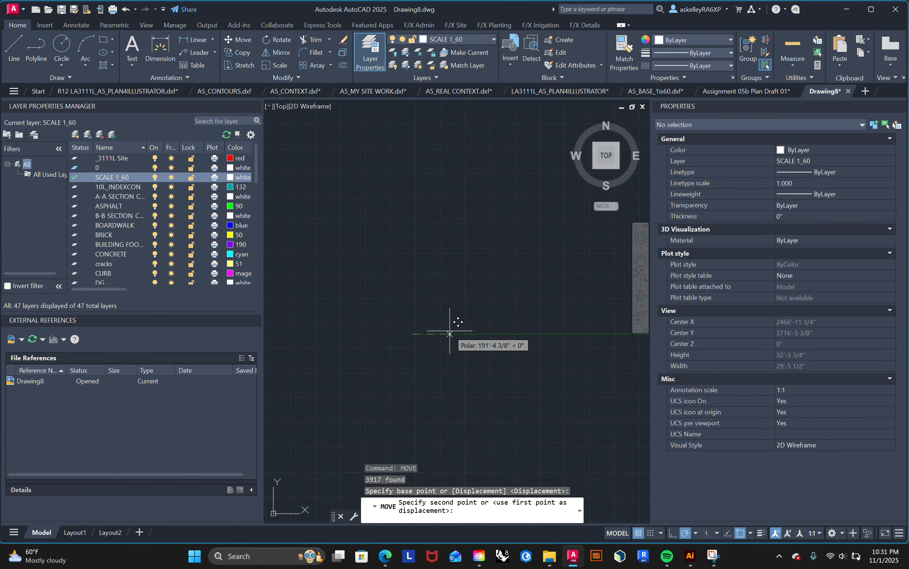
{"action": "scroll", "coordinate": [449, 334], "scroll_direction": "down", "scroll_amount": 3}
{"action": "left_click", "coordinate": [370, 402]}
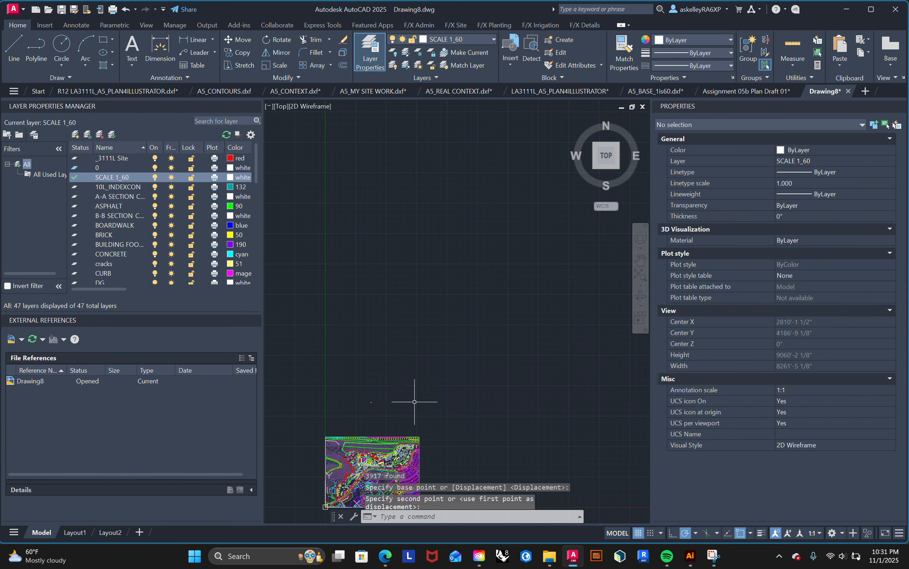
Step: Delete the full-size site plan at the origin, keeping the scaled copy
{"action": "middle_click_drag", "start_coordinate": [414, 402], "coordinate": [472, 247]}
{"action": "left_click", "coordinate": [489, 359]}
{"action": "left_click", "coordinate": [355, 276]}
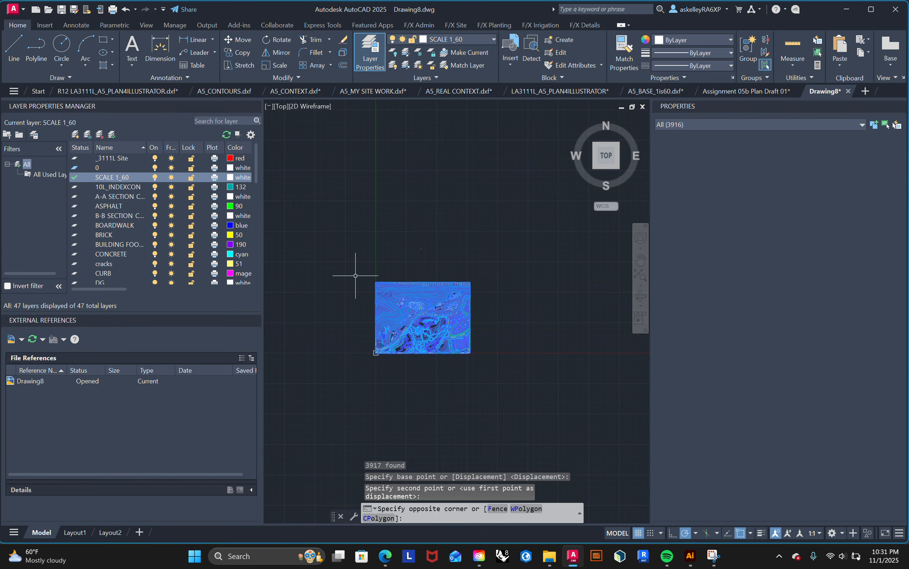
{"action": "key", "text": "Delete"}
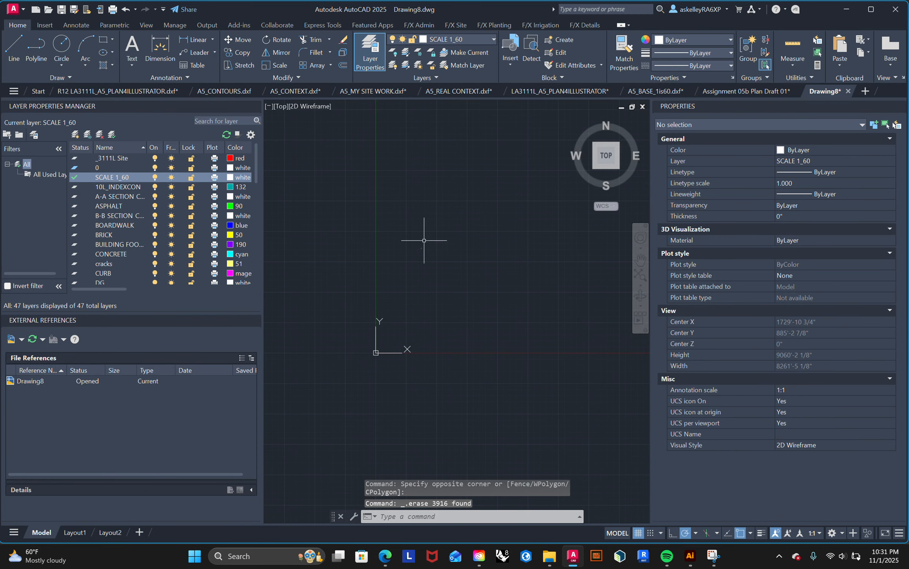
Step: Move the scaled site plan and its scale bar rectangle close to the drawing origin, using a base point at the rectangle's lower-left corner
{"action": "scroll", "coordinate": [424, 240], "scroll_direction": "up", "scroll_amount": 3}
{"action": "left_click", "coordinate": [498, 317]}
{"action": "left_click", "coordinate": [376, 222]}
{"action": "type", "text": "mo"}
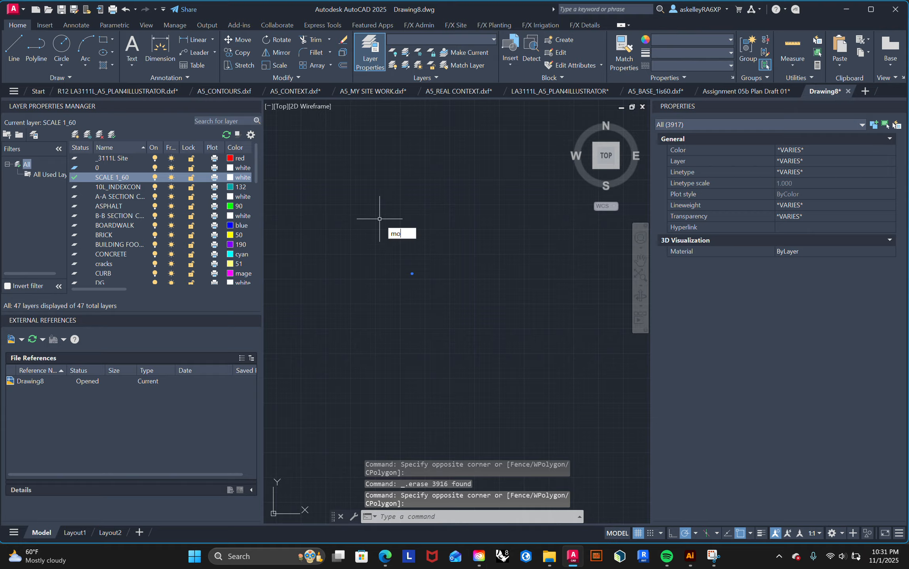
{"action": "type", "text": "ve"}
{"action": "key", "text": "Return"}
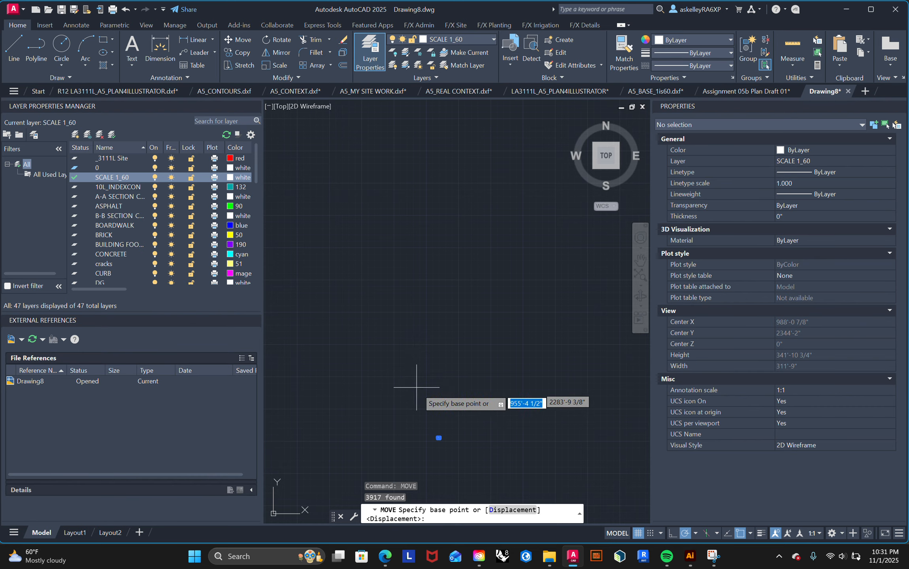
{"action": "scroll", "coordinate": [417, 387], "scroll_direction": "up", "scroll_amount": 4}
{"action": "middle_click_drag", "start_coordinate": [438, 439], "coordinate": [468, 86]}
{"action": "middle_click_drag", "start_coordinate": [524, 262], "coordinate": [463, 223]}
{"action": "scroll", "coordinate": [454, 300], "scroll_direction": "up", "scroll_amount": 3}
{"action": "scroll", "coordinate": [518, 248], "scroll_direction": "up", "scroll_amount": 1}
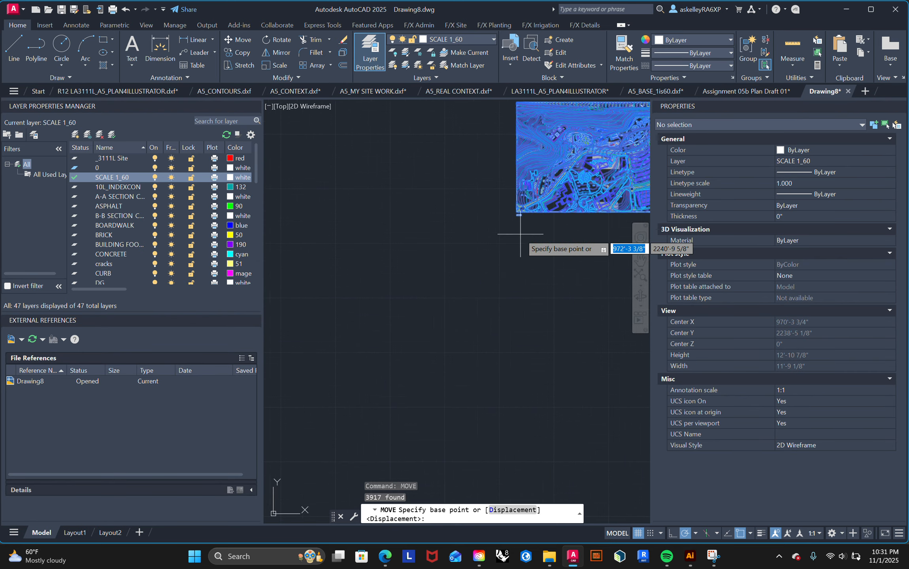
{"action": "middle_click_drag", "start_coordinate": [519, 234], "coordinate": [416, 339]}
{"action": "scroll", "coordinate": [432, 310], "scroll_direction": "up", "scroll_amount": 2}
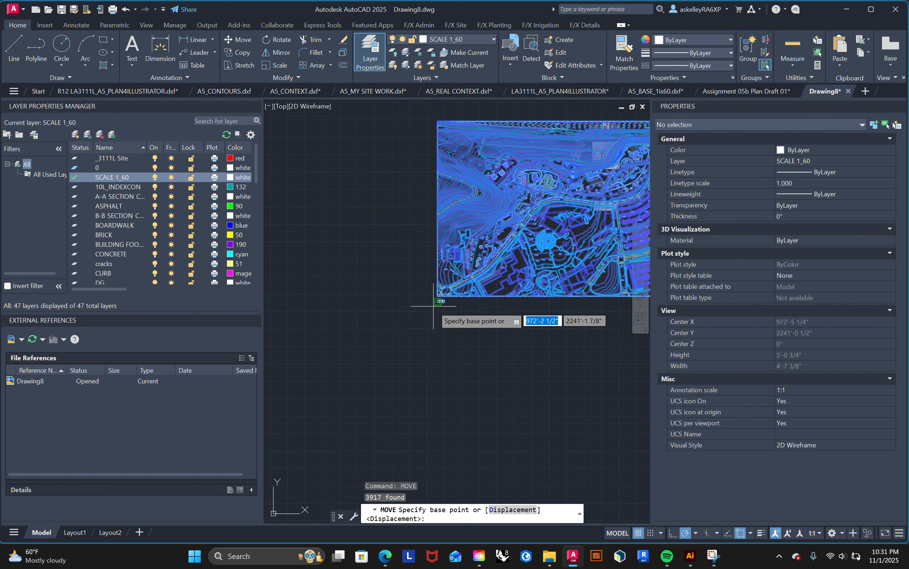
{"action": "left_click", "coordinate": [433, 306]}
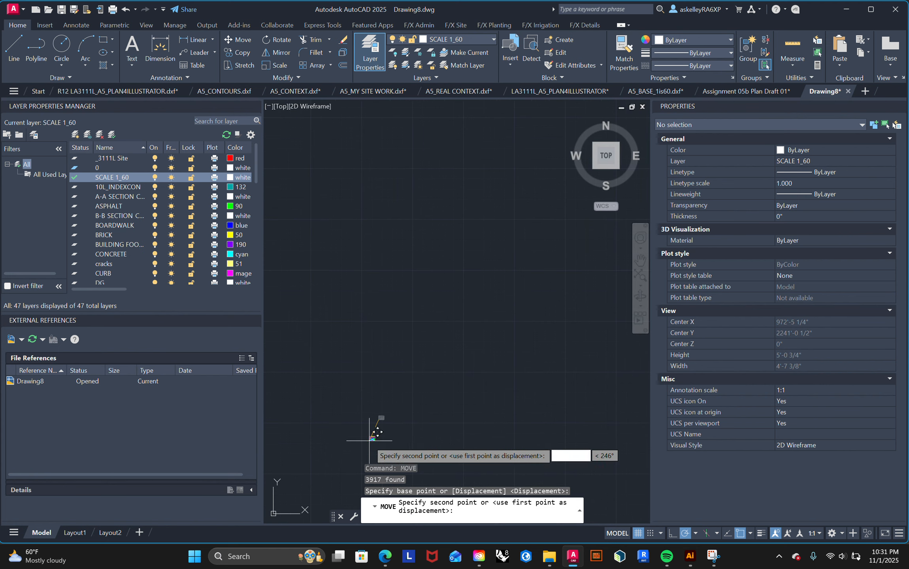
{"action": "middle_click_drag", "start_coordinate": [369, 440], "coordinate": [527, 199]}
{"action": "scroll", "coordinate": [389, 375], "scroll_direction": "down", "scroll_amount": 4}
{"action": "middle_click_drag", "start_coordinate": [389, 375], "coordinate": [545, 212]}
{"action": "scroll", "coordinate": [500, 264], "scroll_direction": "down", "scroll_amount": 3}
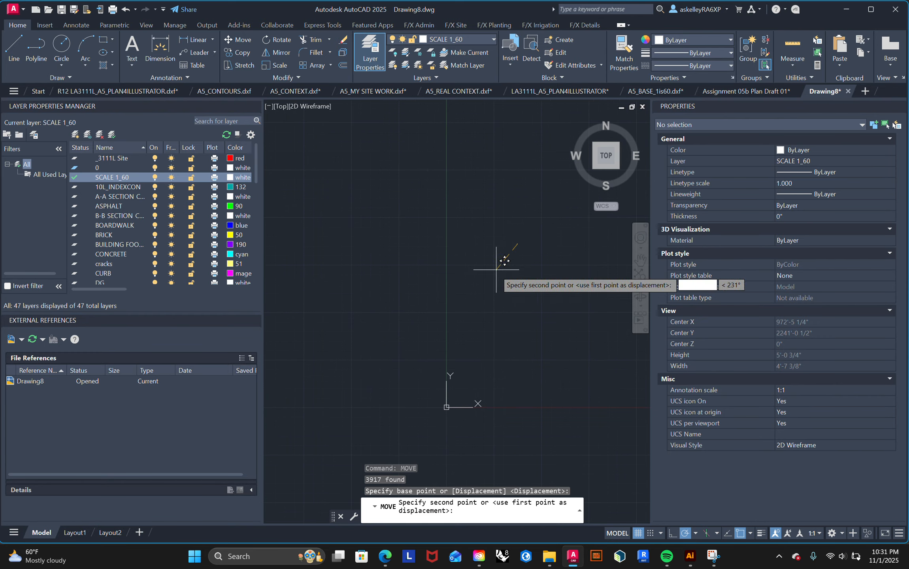
{"action": "middle_click_drag", "start_coordinate": [346, 382], "coordinate": [395, 356]}
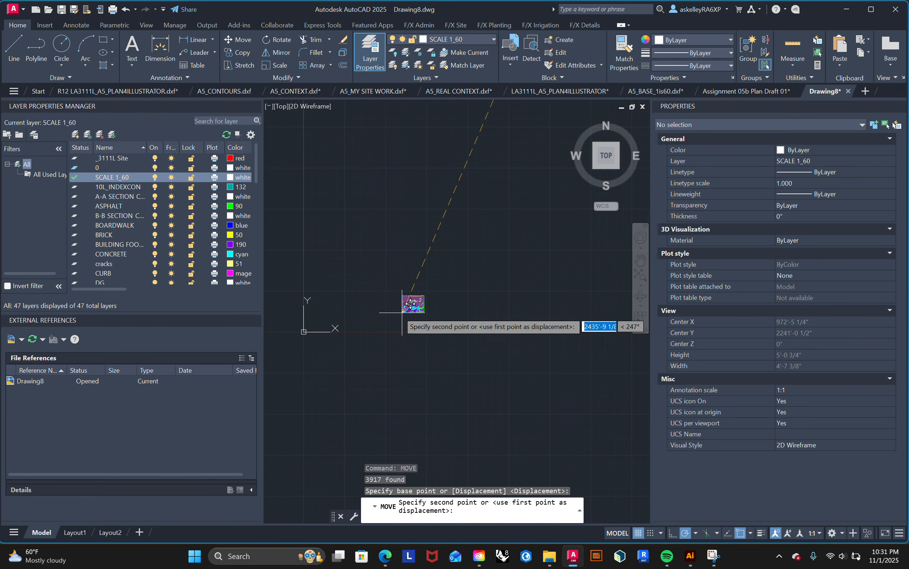
{"action": "left_click", "coordinate": [321, 320]}
Step: Try to move the scaled plan and scale bar from the bar's lower-left corner to the origin, entering 0,0 as the second point
{"action": "mouse_move", "coordinate": [335, 315]}
{"action": "middle_mouse_down"}
{"action": "mouse_move", "coordinate": [461, 304]}
{"action": "mouse_move", "coordinate": [460, 345]}
{"action": "middle_mouse_up"}
{"action": "scroll", "coordinate": [461, 304], "scroll_direction": "up", "scroll_amount": 4}
{"action": "scroll", "coordinate": [438, 316], "scroll_direction": "down", "scroll_amount": 1}
{"action": "left_click", "coordinate": [529, 369]}
{"action": "left_click", "coordinate": [402, 262]}
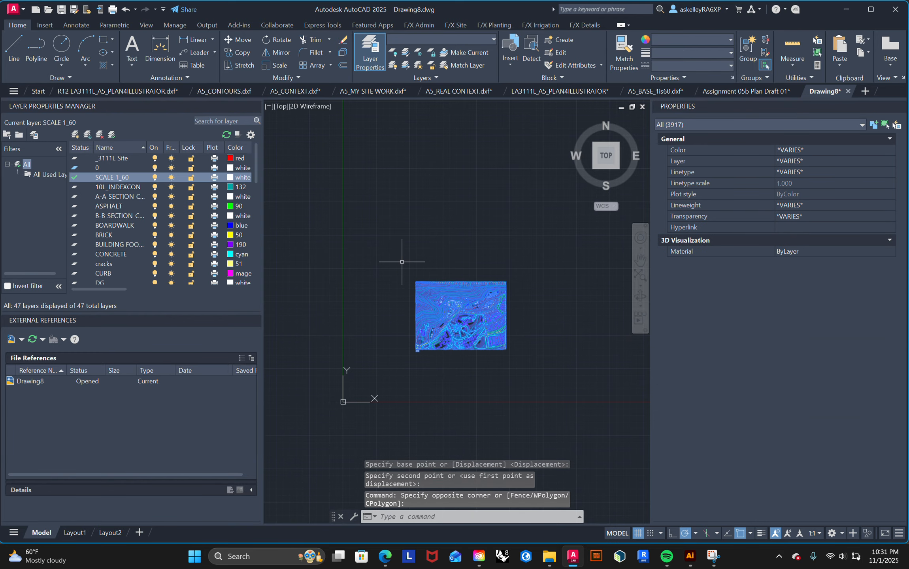
{"action": "type", "text": "m"}
{"action": "key", "text": "Return"}
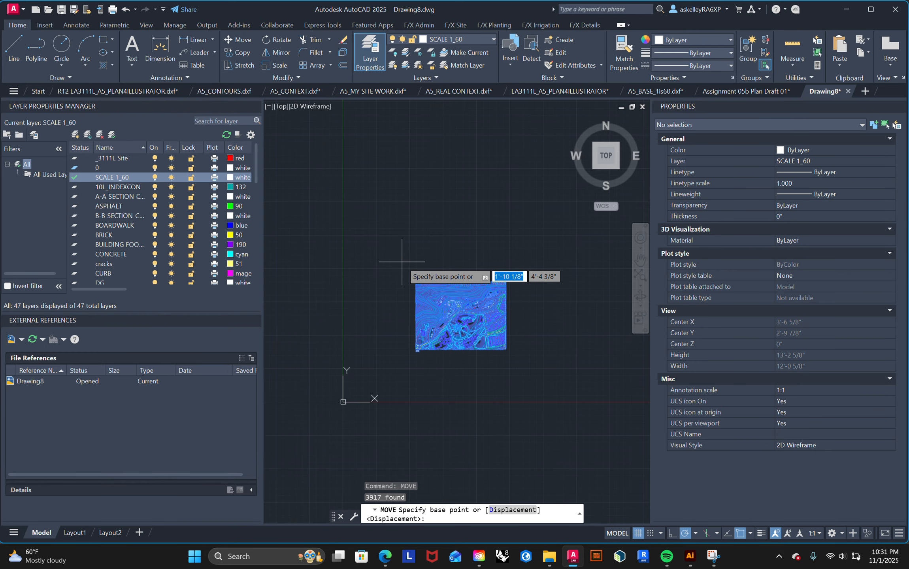
{"action": "scroll", "coordinate": [417, 349], "scroll_direction": "up", "scroll_amount": 5}
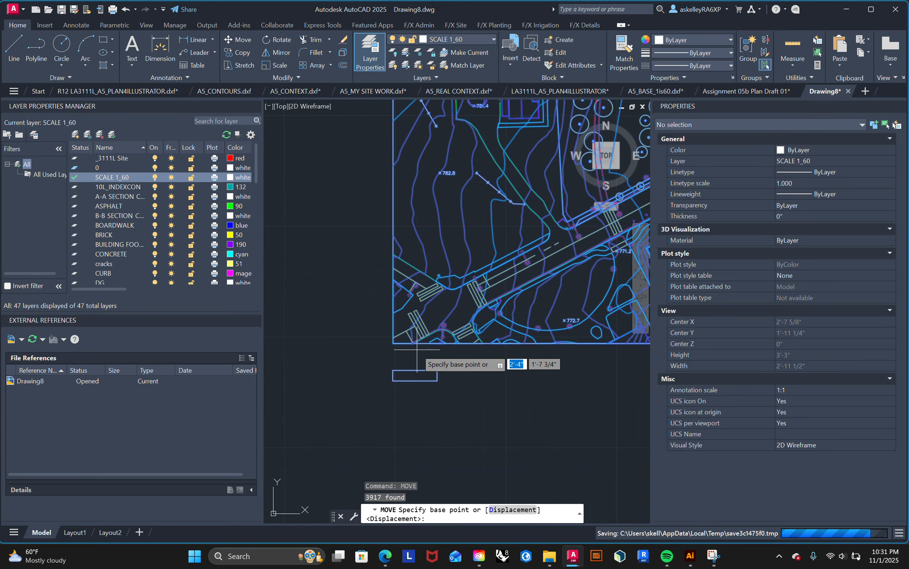
{"action": "left_click", "coordinate": [392, 381]}
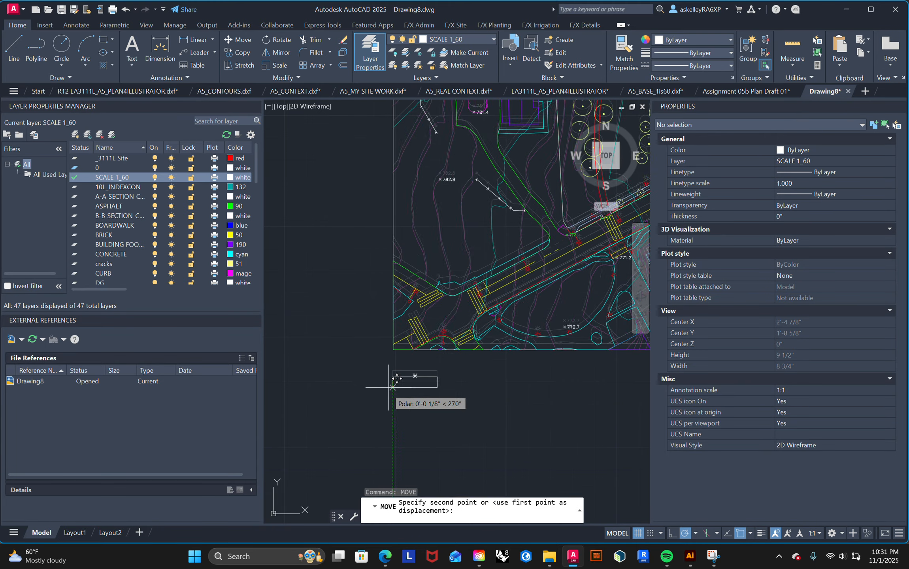
{"action": "type", "text": "0"}
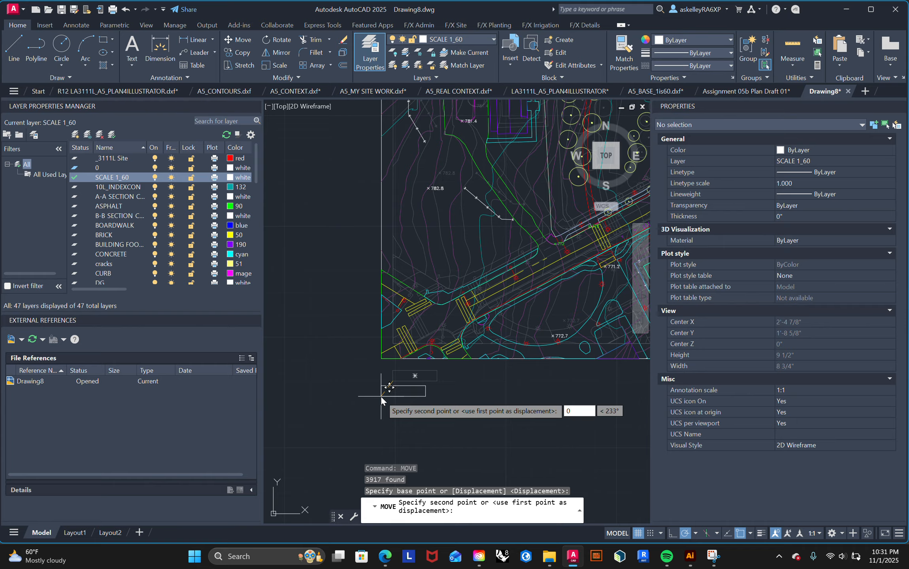
{"action": "key", "text": "Tab"}
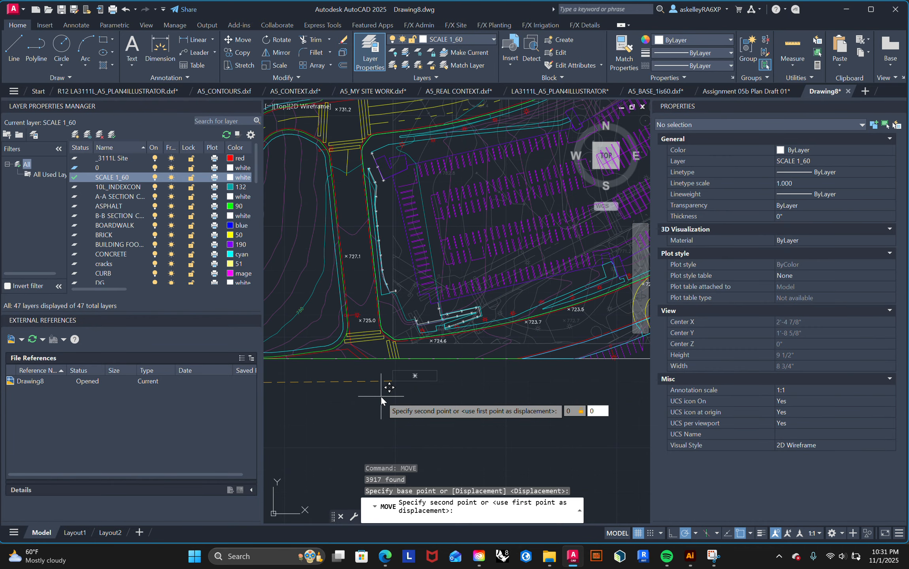
{"action": "type", "text": "0"}
{"action": "key", "text": "Return"}
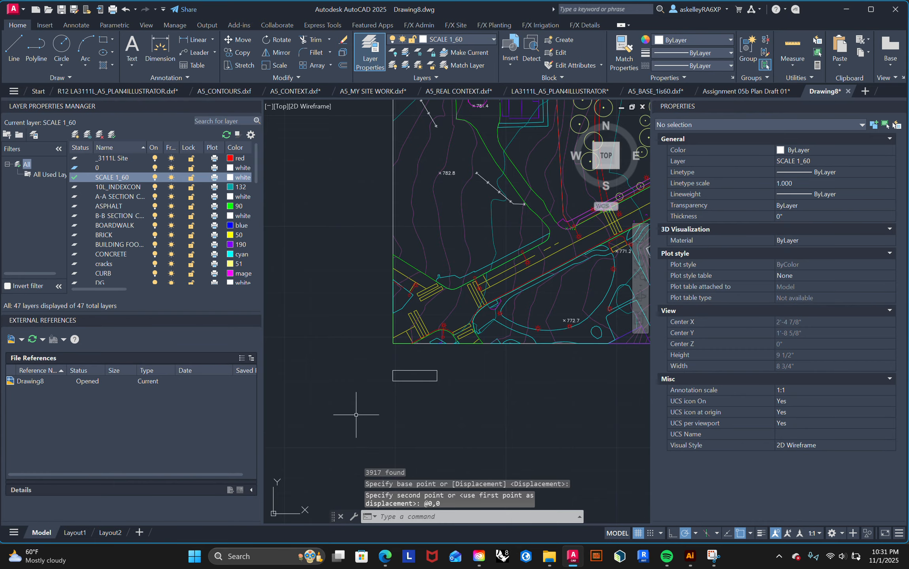
{"action": "scroll", "coordinate": [356, 415], "scroll_direction": "down", "scroll_amount": 5}
{"action": "scroll", "coordinate": [381, 399], "scroll_direction": "up", "scroll_amount": 3}
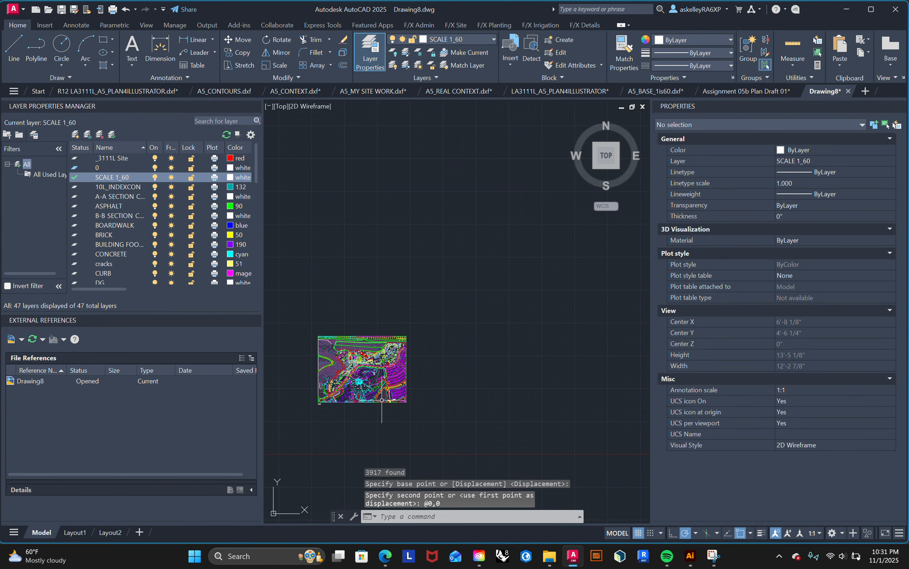
{"action": "middle_click_drag", "start_coordinate": [382, 400], "coordinate": [476, 398]}
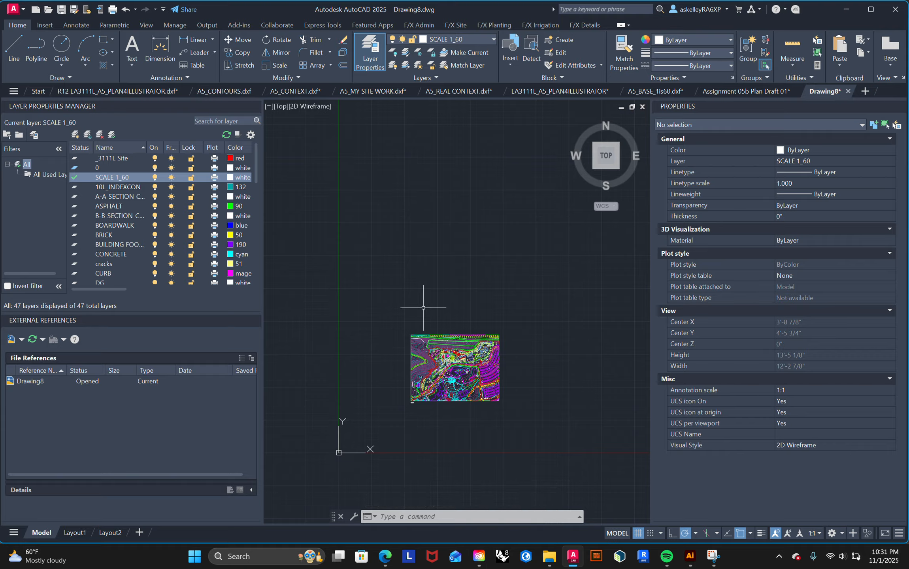
{"action": "scroll", "coordinate": [459, 372], "scroll_direction": "up", "scroll_amount": 5}
{"action": "scroll", "coordinate": [464, 381], "scroll_direction": "down", "scroll_amount": 8}
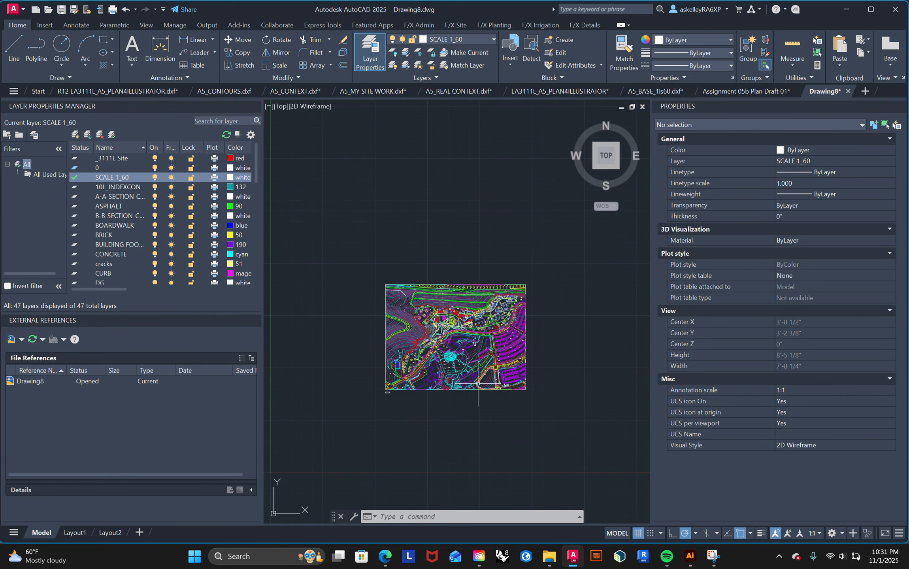
{"action": "scroll", "coordinate": [448, 401], "scroll_direction": "up", "scroll_amount": 2}
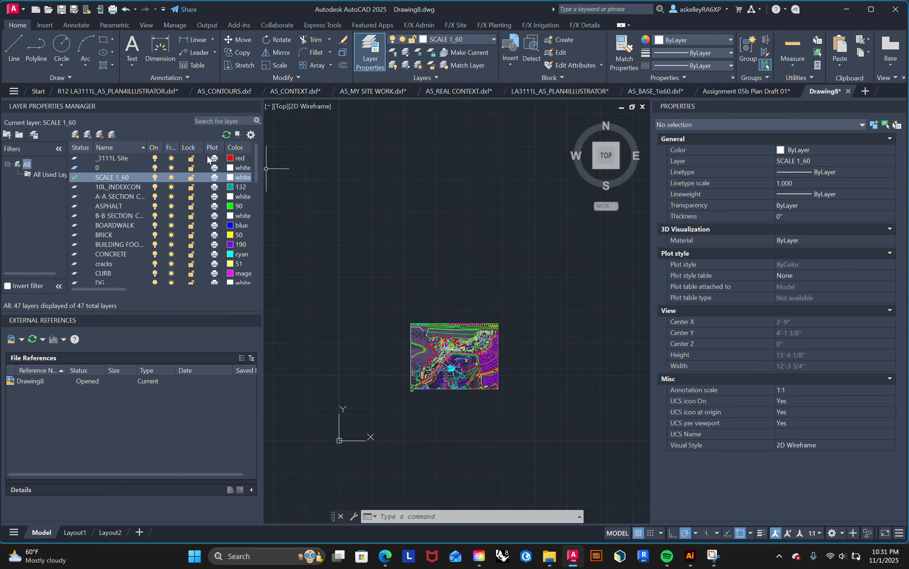
Step: Save the drawing as A5_LA3111L_1is60_BASE in AutoCAD 2004/LT2004 DXF format in the A5 Conceptual Landscape Design Plan folder
{"action": "left_click", "coordinate": [74, 10]}
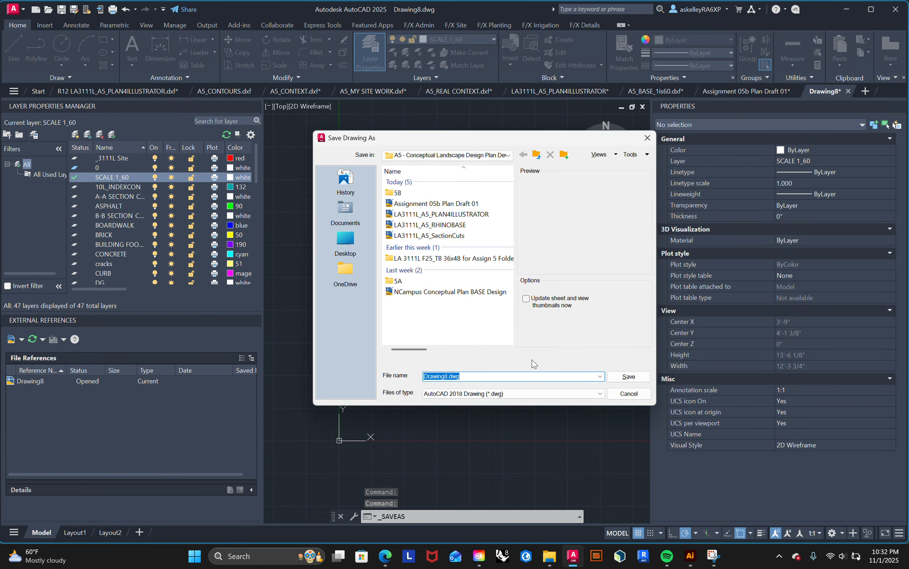
{"action": "type", "text": "A5_LA3111L_1is60_BASE"}
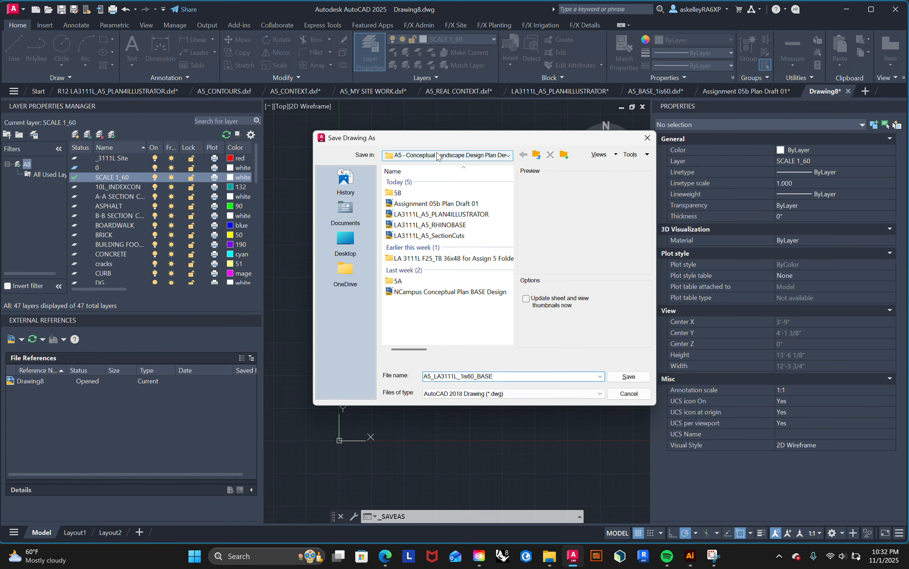
{"action": "left_click", "coordinate": [486, 396]}
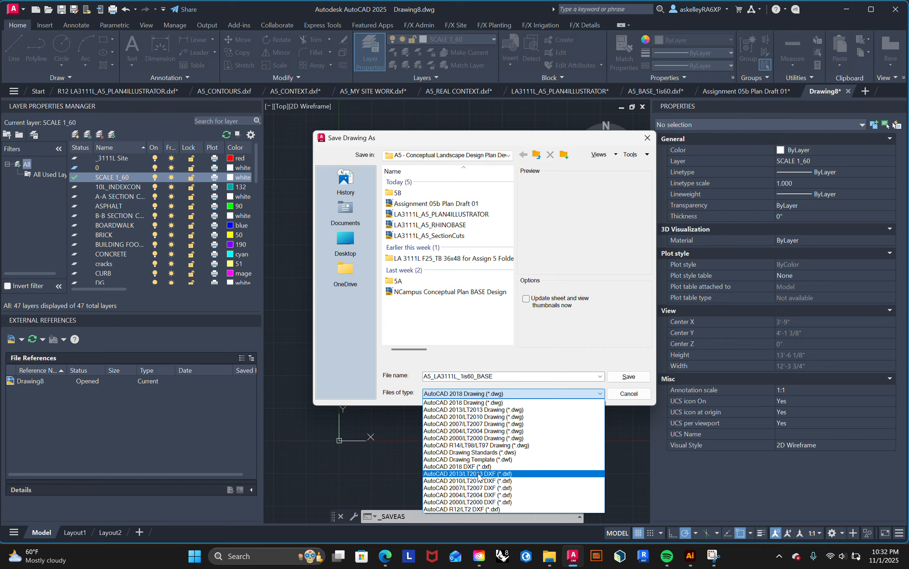
{"action": "left_click", "coordinate": [476, 495]}
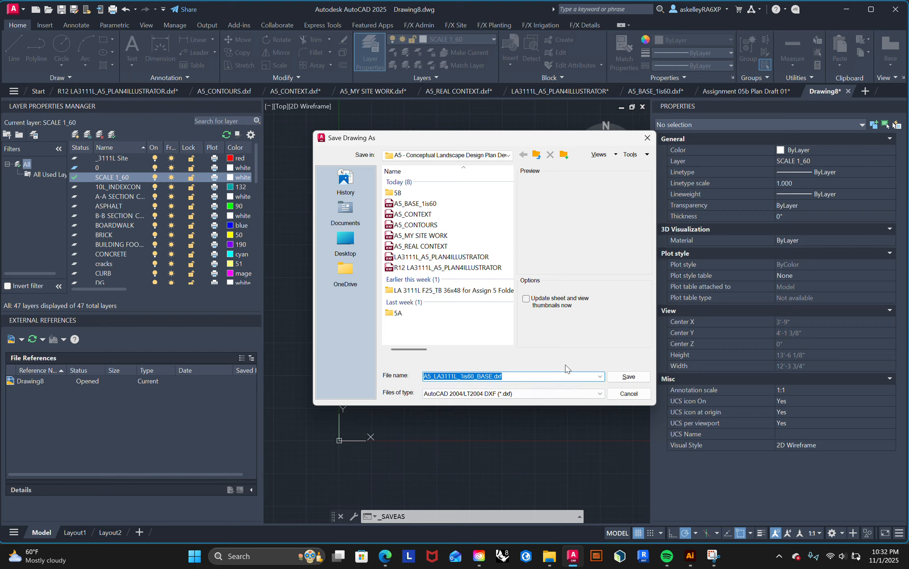
{"action": "left_click", "coordinate": [538, 394]}
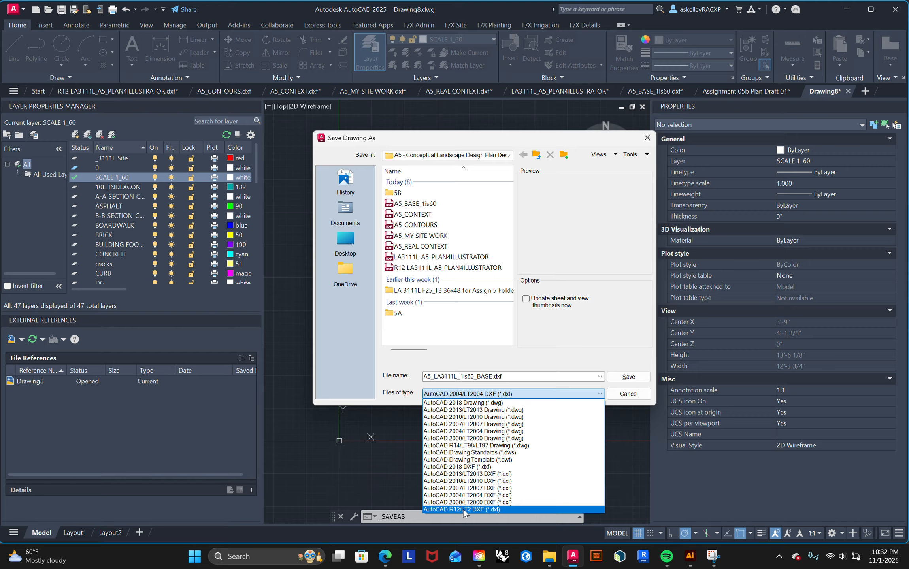
{"action": "left_click", "coordinate": [520, 393]}
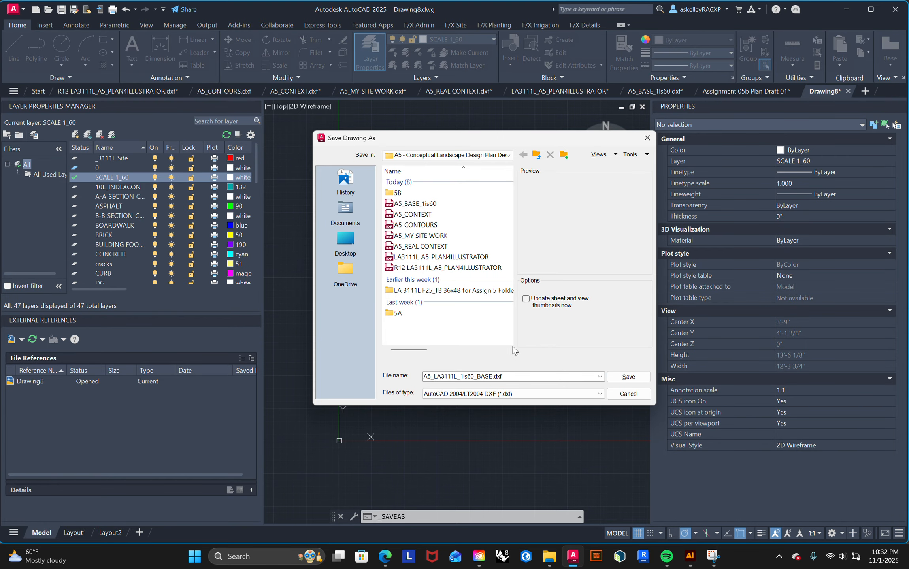
{"action": "left_click", "coordinate": [627, 377]}
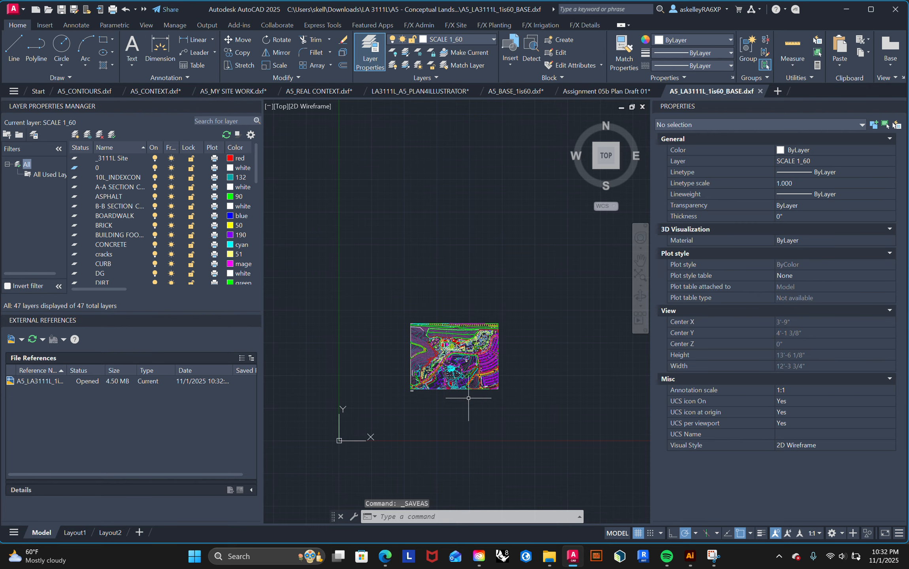
Step: Switch to Illustrator and open the A5_LA3111L_1is60_BASE DXF, choosing Original Size as the artwork scale
{"action": "left_click", "coordinate": [690, 557]}
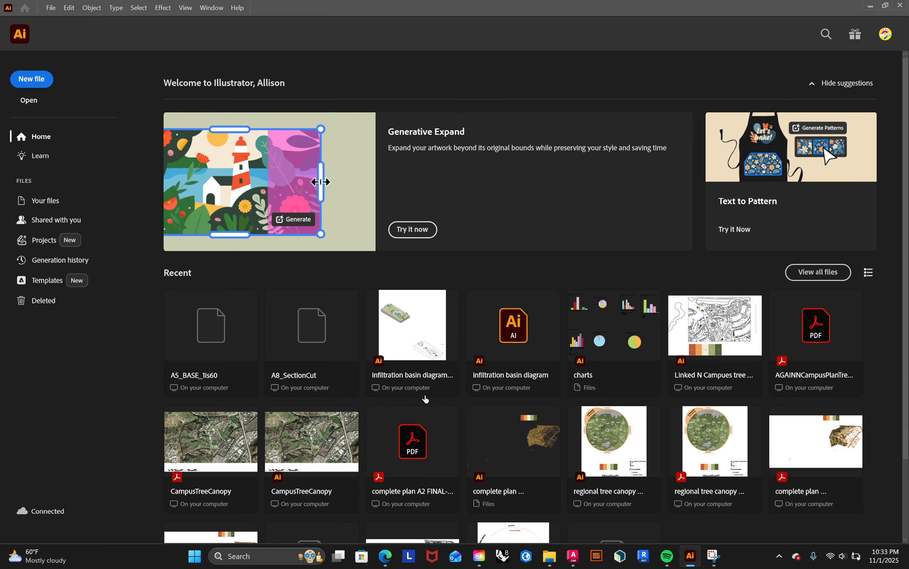
{"action": "left_click", "coordinate": [25, 108]}
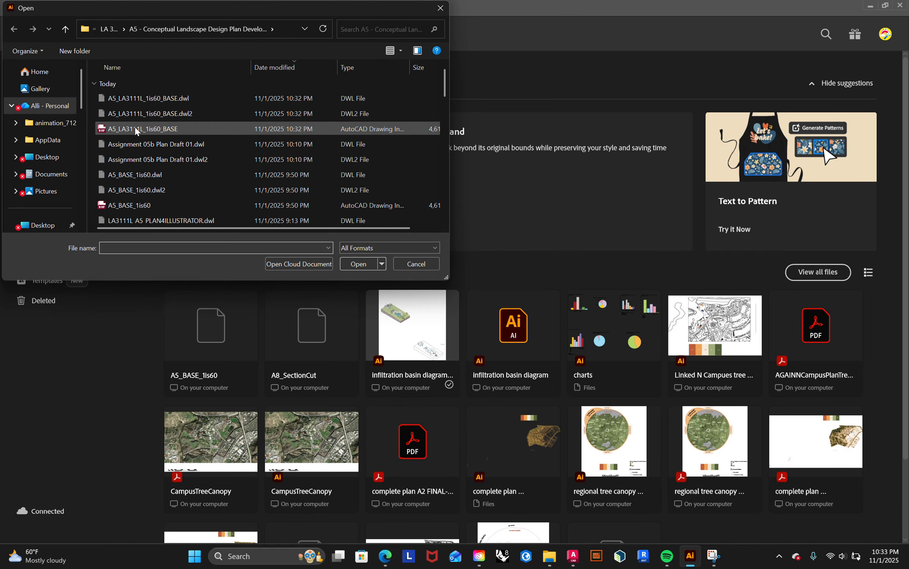
{"action": "double_click", "coordinate": [135, 128]}
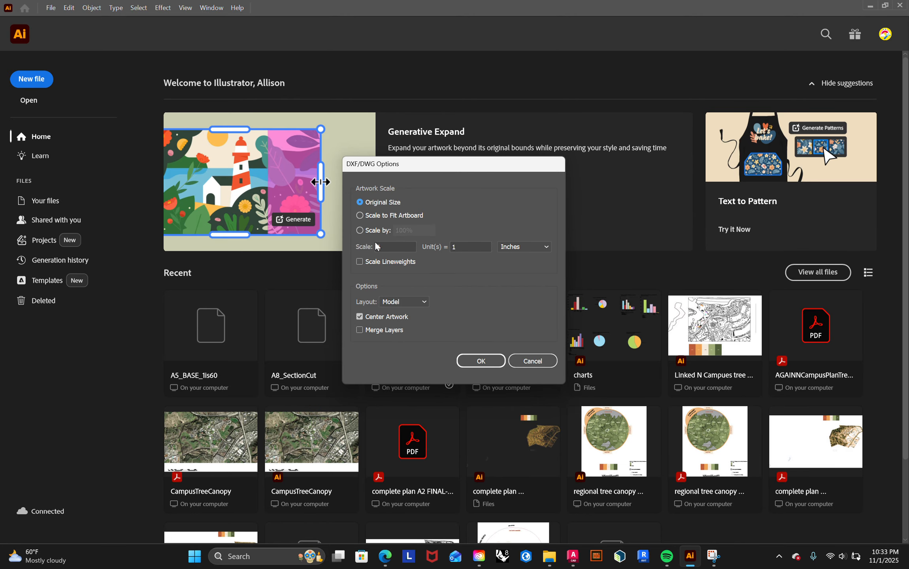
{"action": "left_click", "coordinate": [360, 230]}
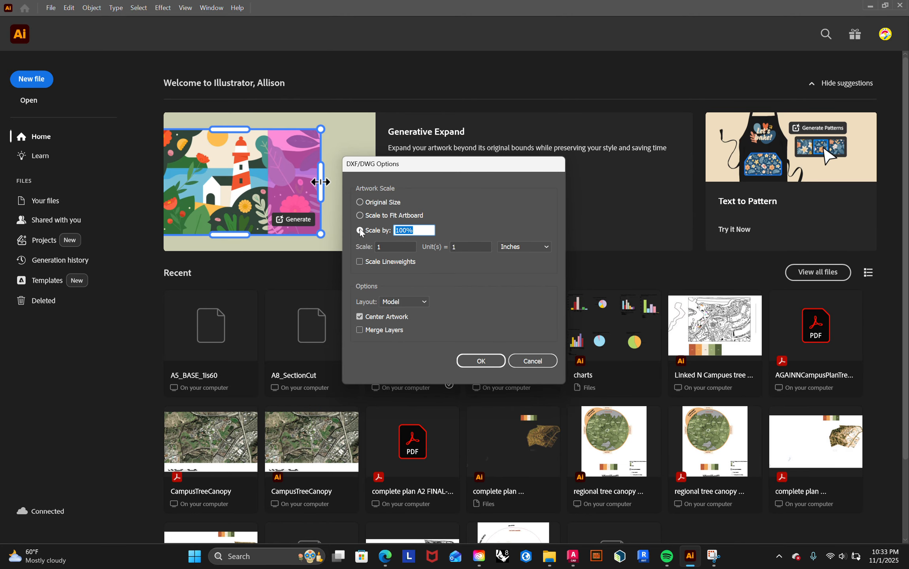
{"action": "left_click", "coordinate": [360, 202]}
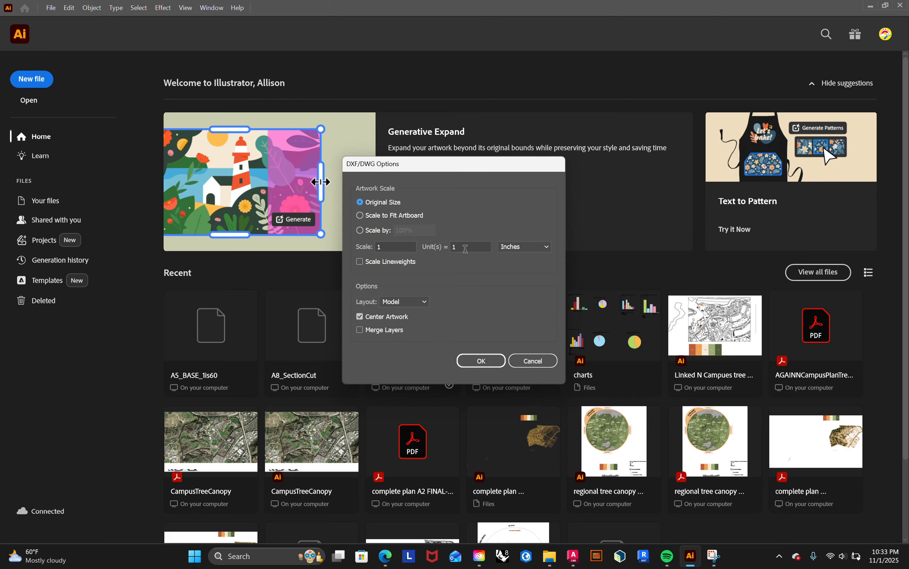
Step: Multiply 60 by 12 in Calculator to check the scale factor, and close Calculator
{"action": "key", "text": "XF86Calculator"}
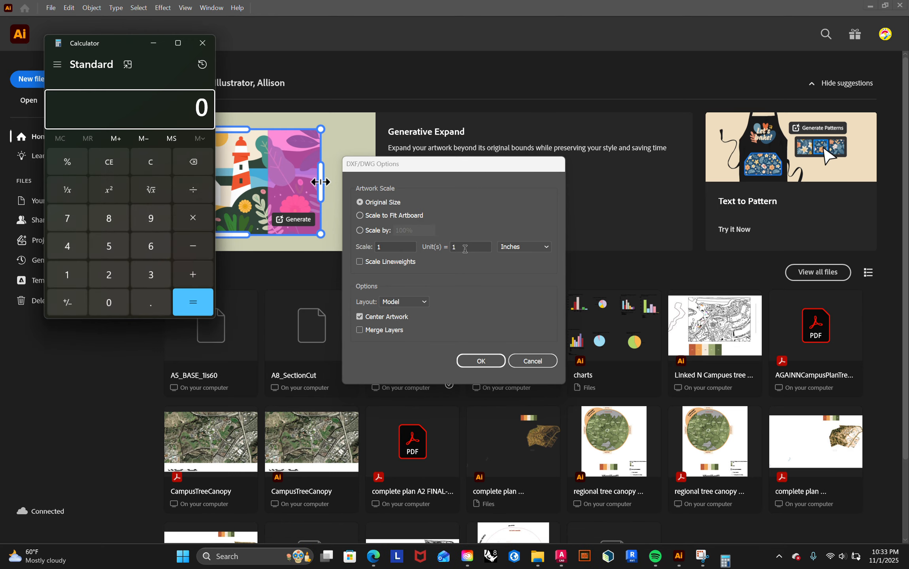
{"action": "type", "text": "60"}
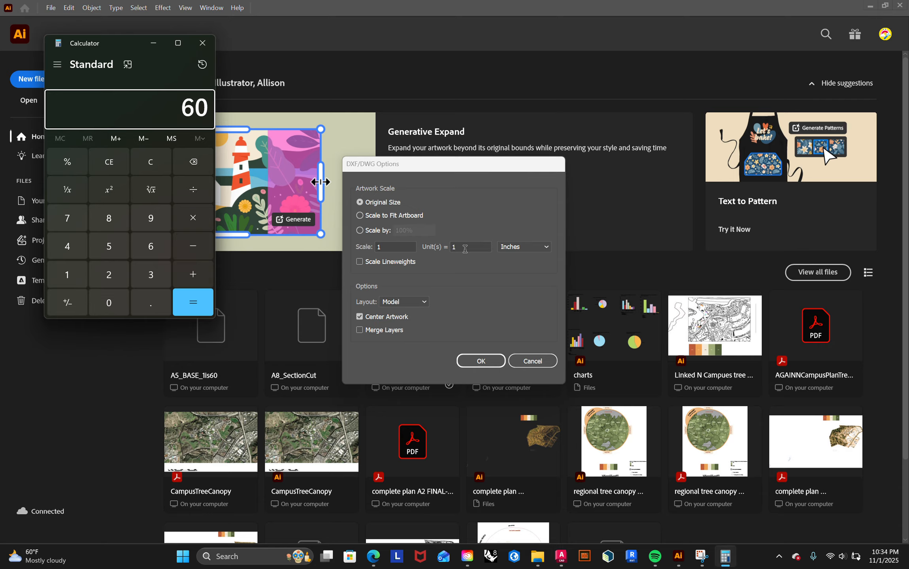
{"action": "left_click", "coordinate": [187, 223]}
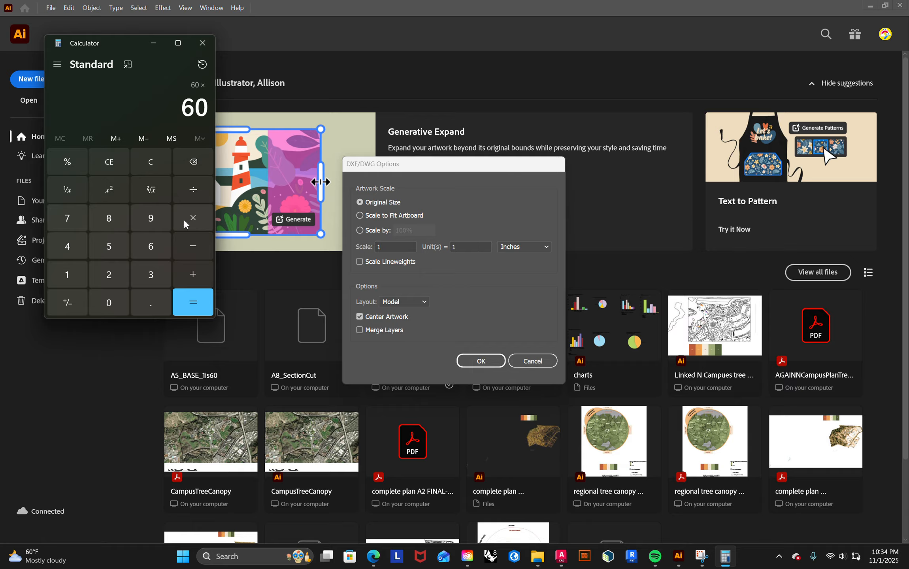
{"action": "left_click", "coordinate": [75, 279]}
{"action": "left_click", "coordinate": [109, 275]}
{"action": "left_click", "coordinate": [193, 302]}
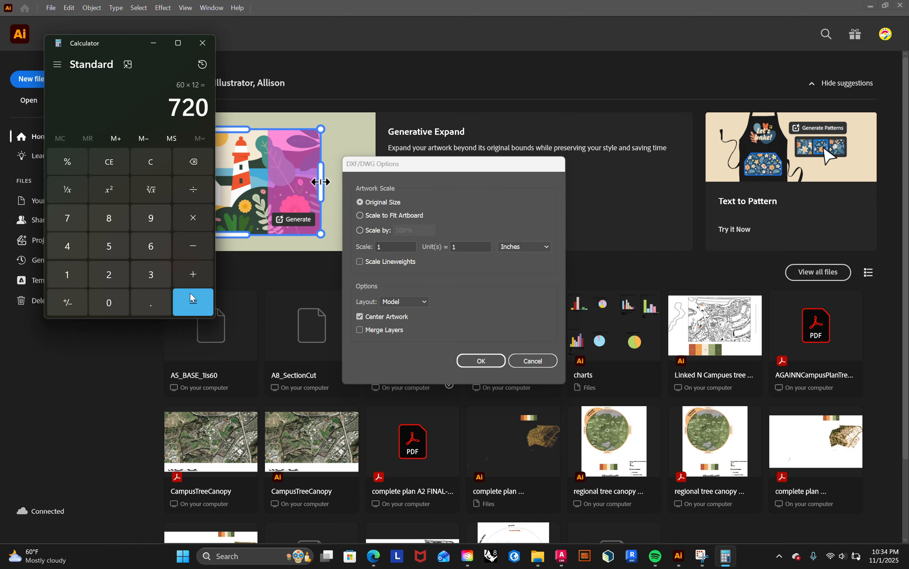
{"action": "left_click", "coordinate": [203, 42]}
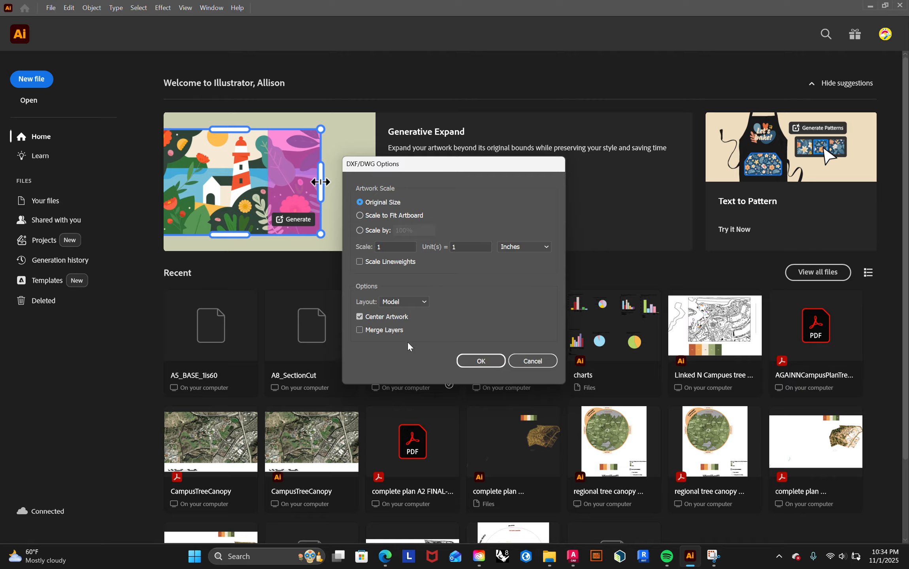
Step: Import the DXF's Model layout with centered artwork and view the whole plan against the artboard
{"action": "left_click", "coordinate": [476, 361]}
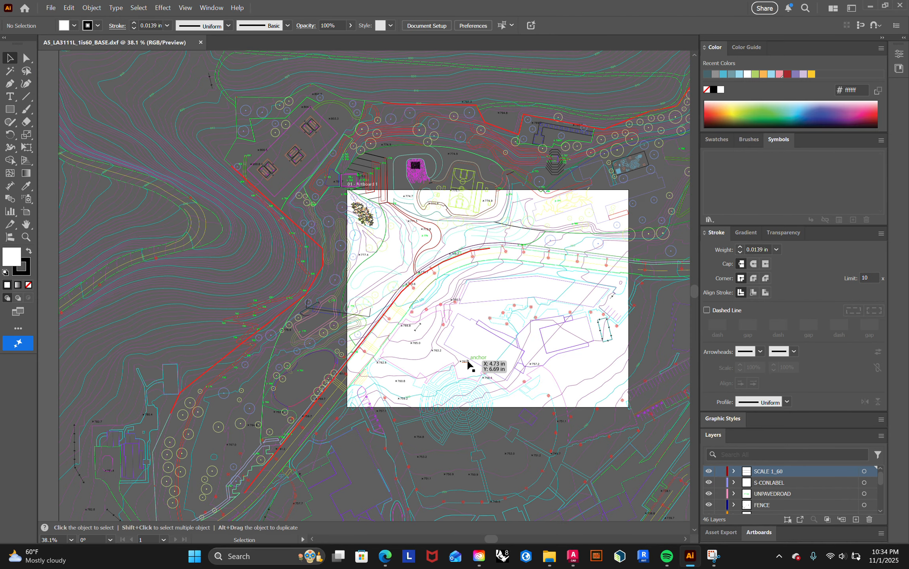
{"action": "scroll", "coordinate": [470, 363], "scroll_direction": "down", "scroll_amount": 1}
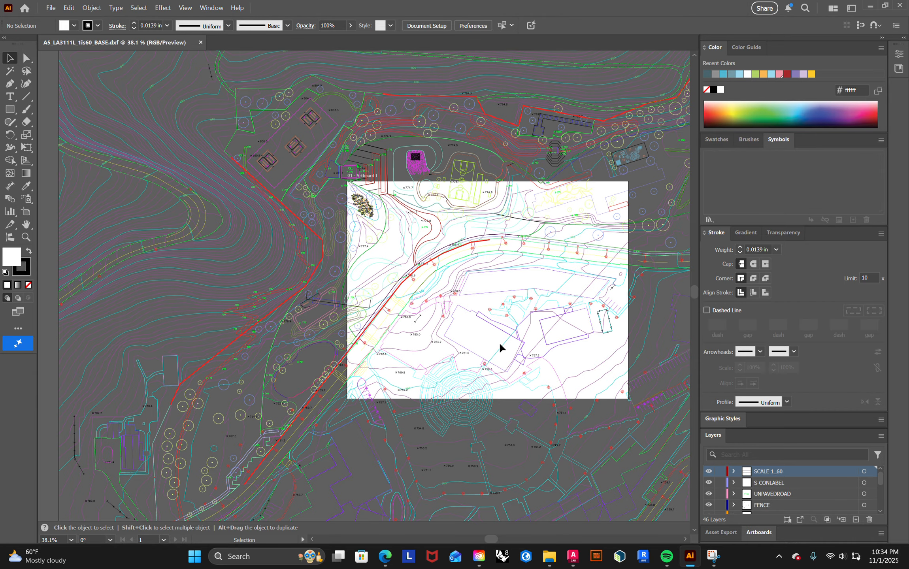
{"action": "scroll", "coordinate": [500, 348], "scroll_direction": "down", "scroll_amount": 5, "text": "alt"}
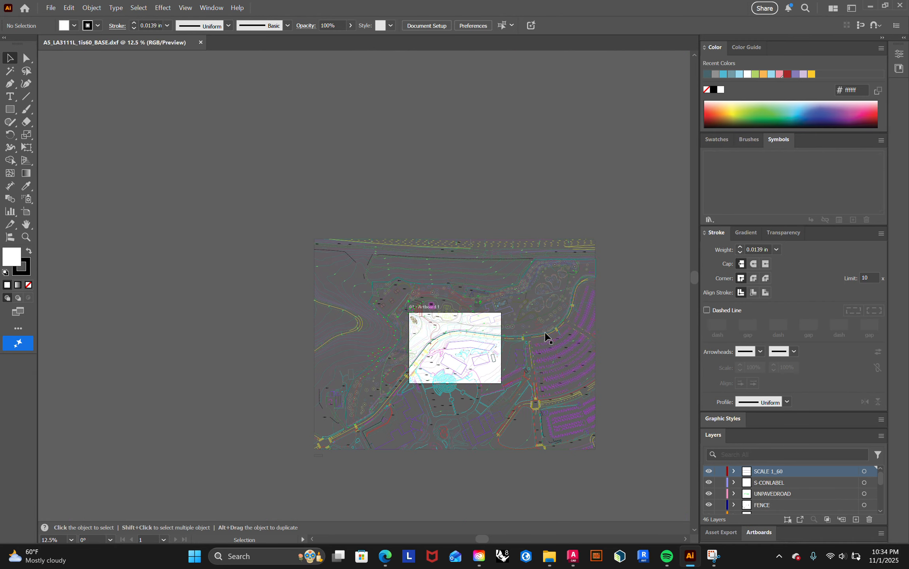
{"action": "scroll", "coordinate": [545, 343], "scroll_direction": "down", "scroll_amount": 2}
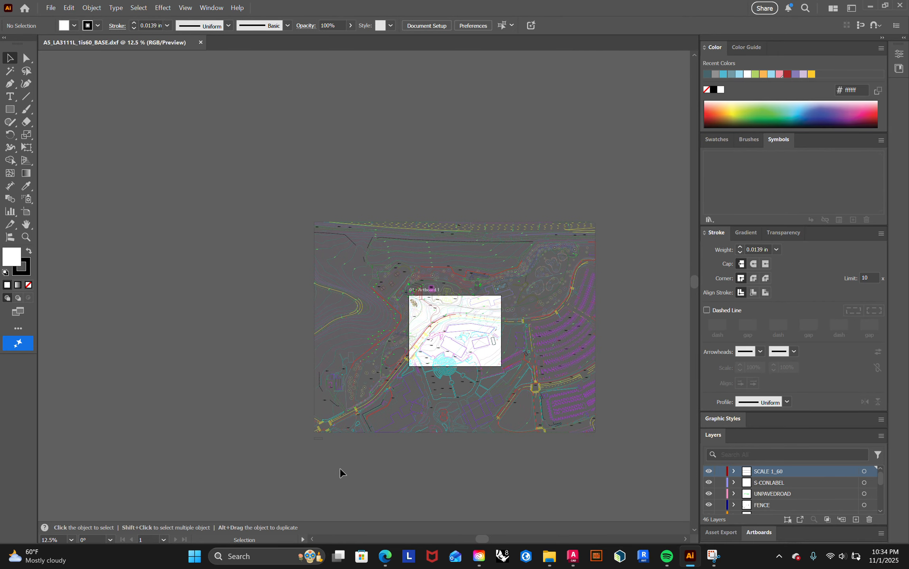
{"action": "scroll", "coordinate": [319, 445], "scroll_direction": "up", "scroll_amount": 1}
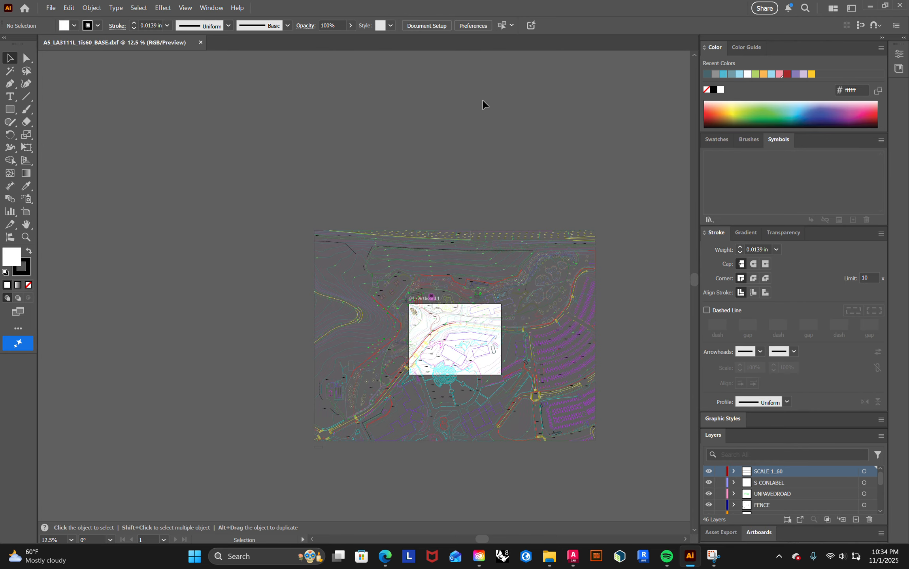
{"action": "scroll", "coordinate": [411, 75], "scroll_direction": "up", "scroll_amount": 4}
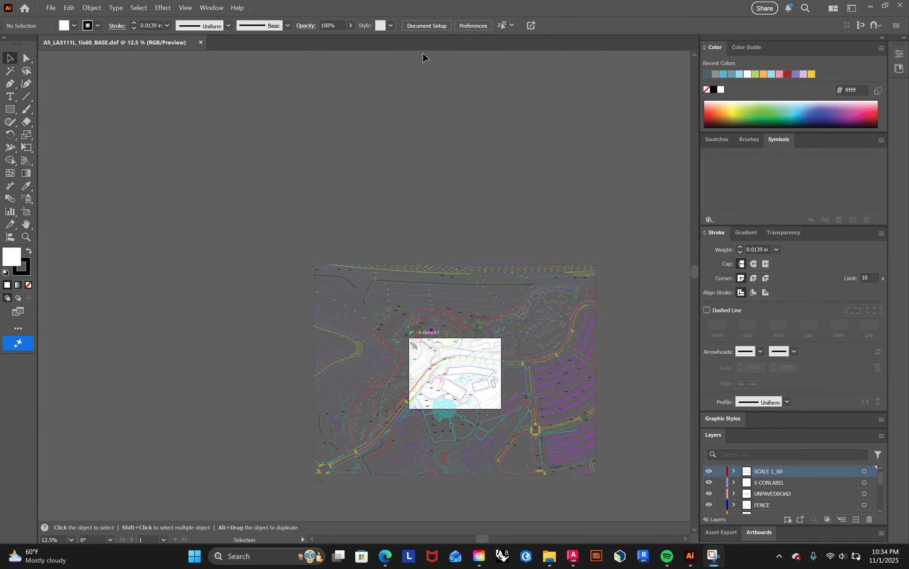
Step: Restore Illustrator to a smaller window, view the full 36x48 title block PDF in the browser, and minimize the browser
{"action": "left_click", "coordinate": [884, 5]}
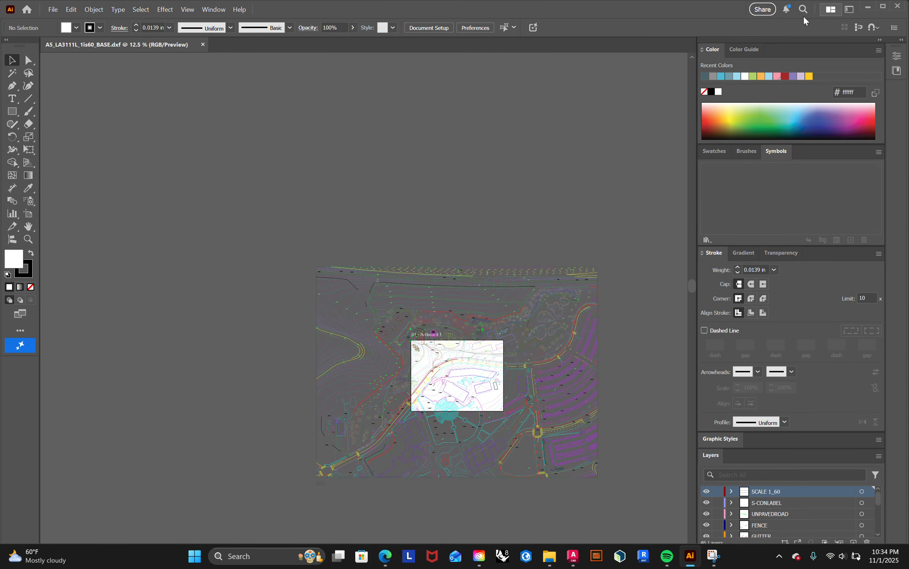
{"action": "double_click", "coordinate": [608, 3]}
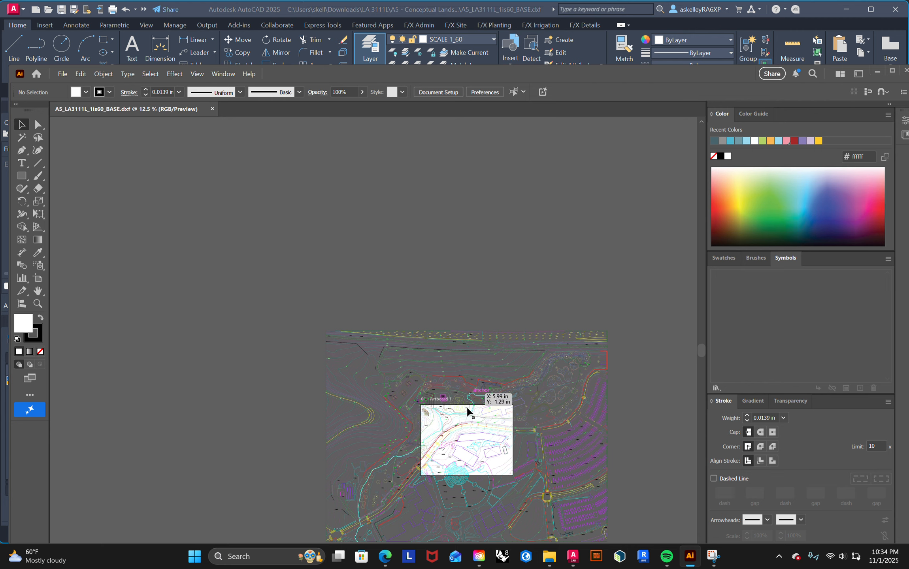
{"action": "left_click", "coordinate": [384, 556]}
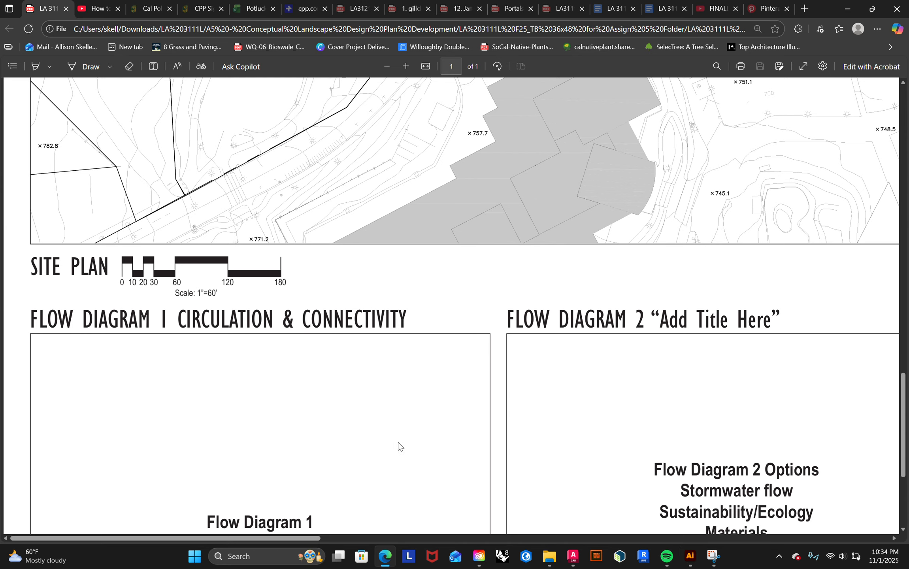
{"action": "scroll", "coordinate": [499, 404], "scroll_direction": "down", "scroll_amount": 5, "text": "ctrl"}
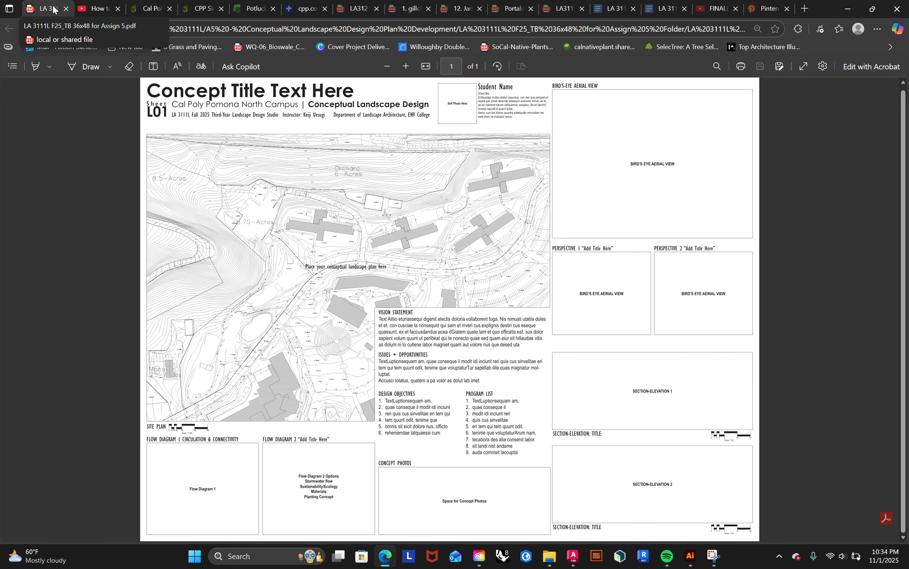
{"action": "left_click", "coordinate": [846, 9]}
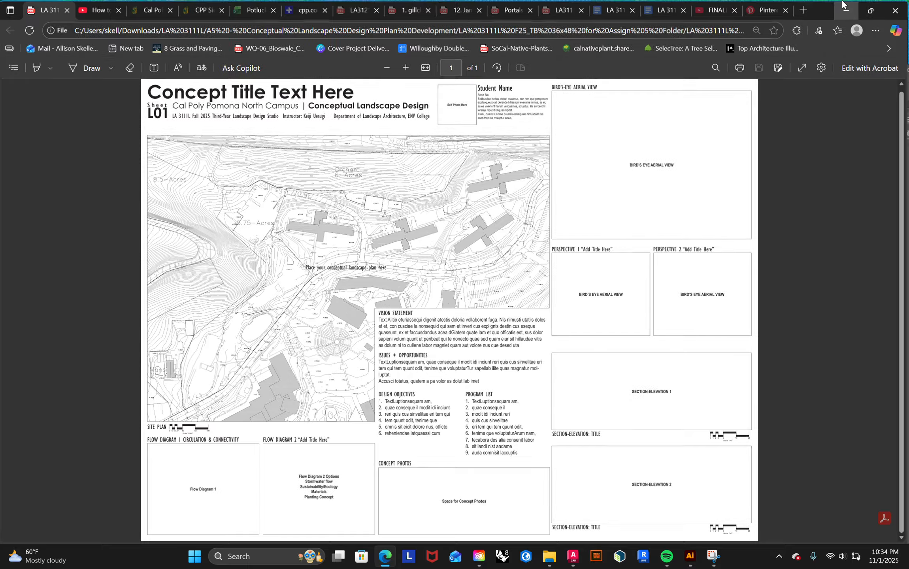
Step: Edit the artboard from the document setup, setting its width to 48 in and height to 36 in
{"action": "left_click", "coordinate": [438, 91]}
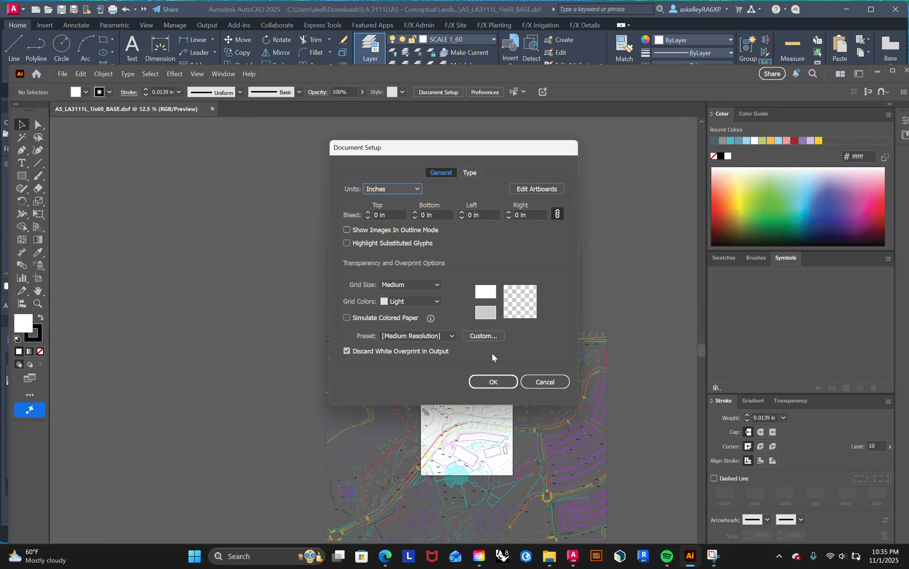
{"action": "left_click", "coordinate": [552, 187]}
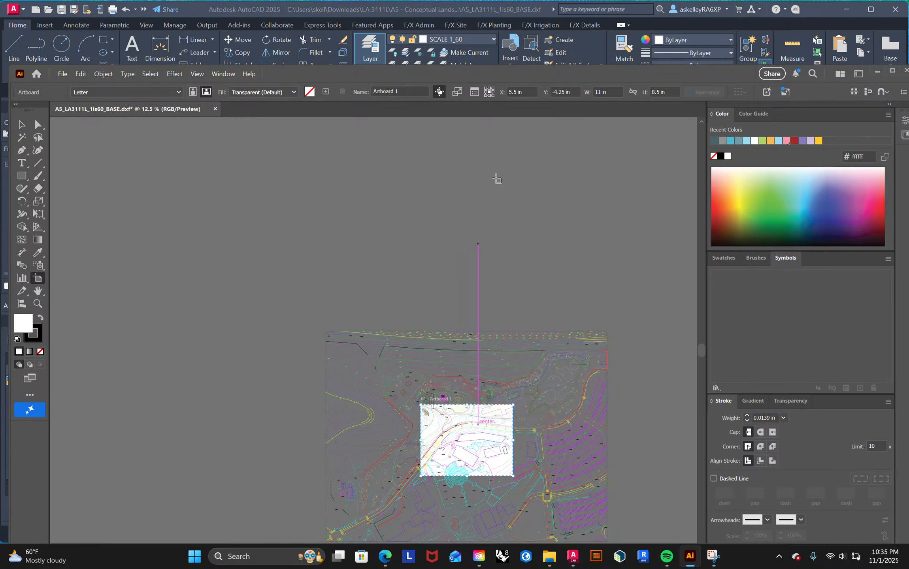
{"action": "left_click", "coordinate": [600, 91]}
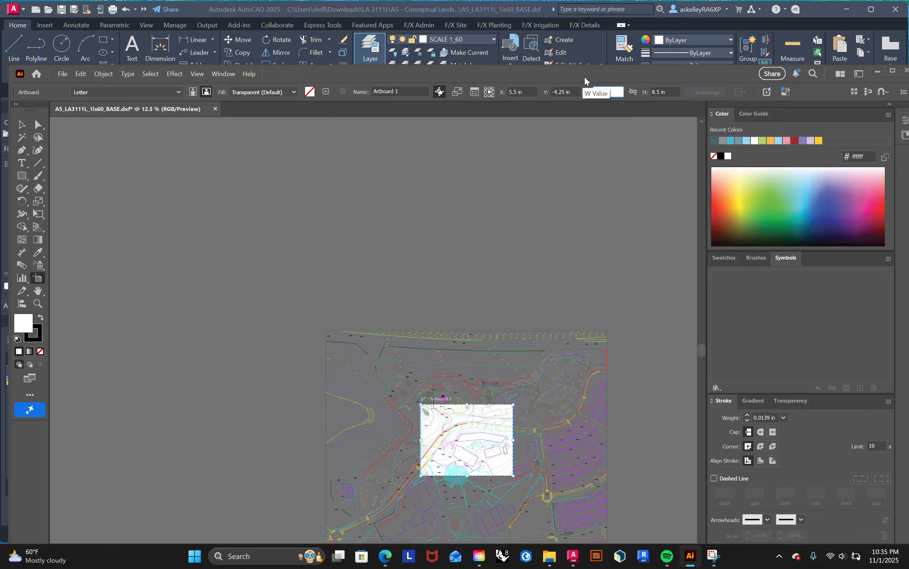
{"action": "type", "text": "48"}
{"action": "key", "text": "Tab"}
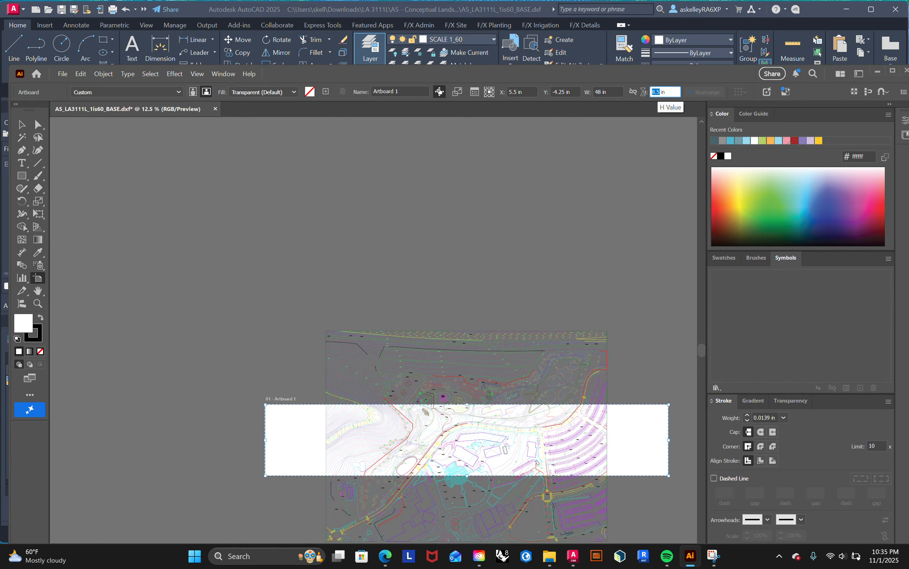
{"action": "type", "text": "36"}
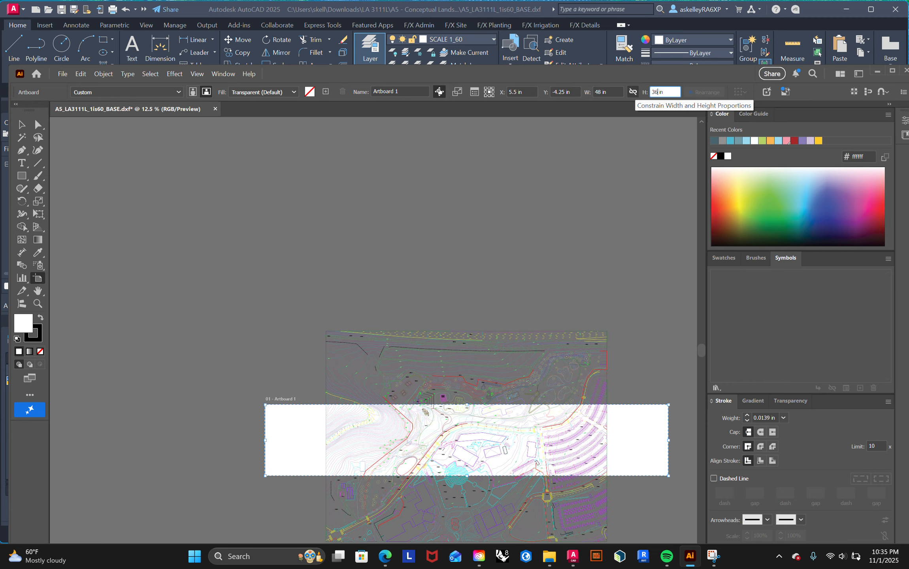
{"action": "key", "text": "Return"}
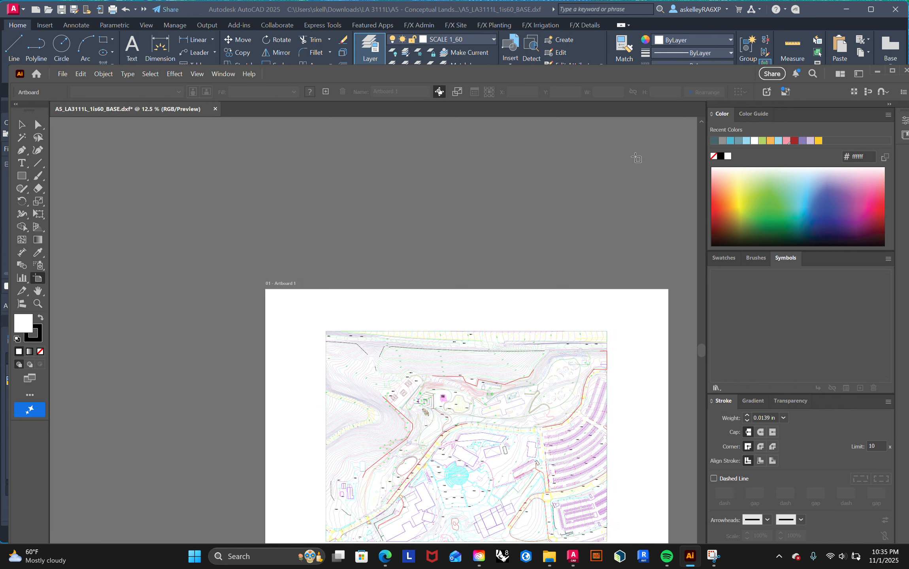
{"action": "scroll", "coordinate": [601, 216], "scroll_direction": "down", "scroll_amount": 2}
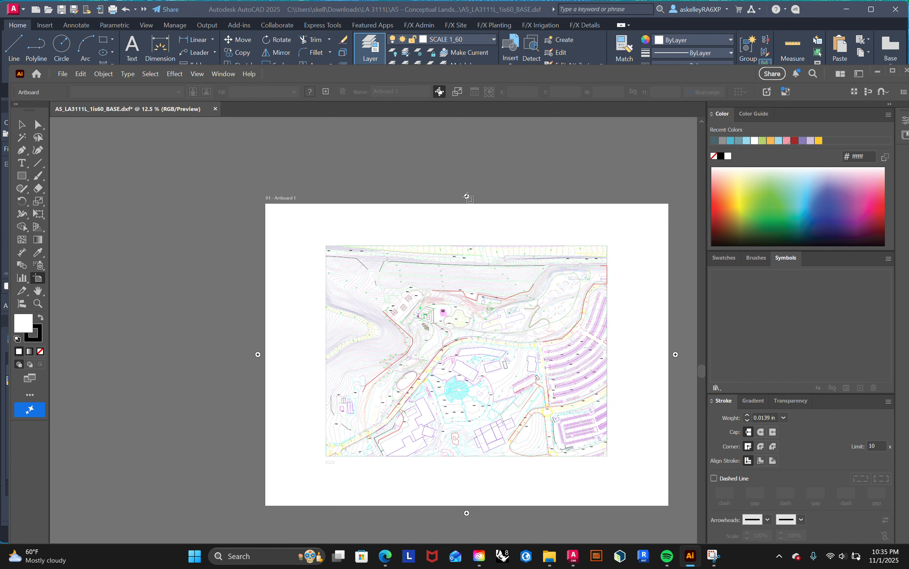
Step: Finish editing the artboard and show the document's rulers
{"action": "key", "text": "Escape"}
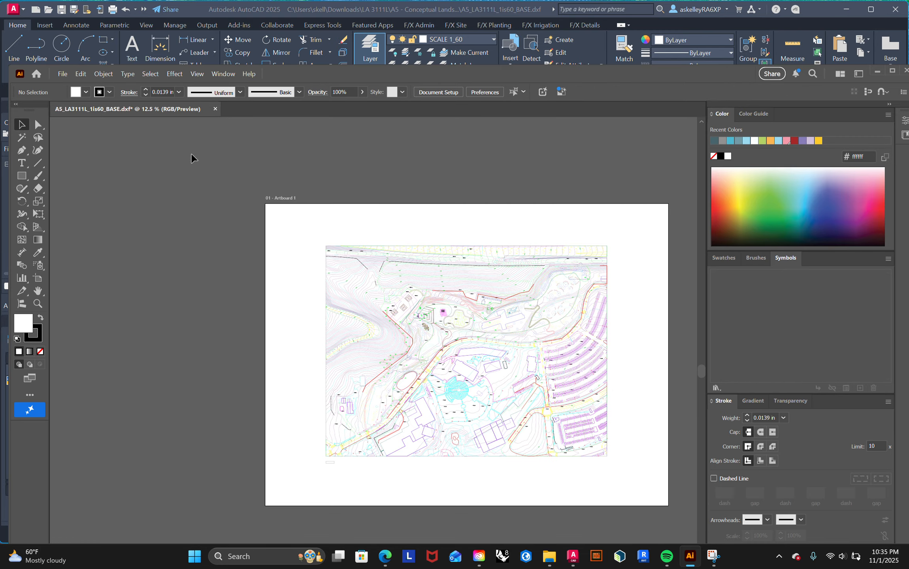
{"action": "scroll", "coordinate": [327, 483], "scroll_direction": "up", "scroll_amount": 4, "text": "alt"}
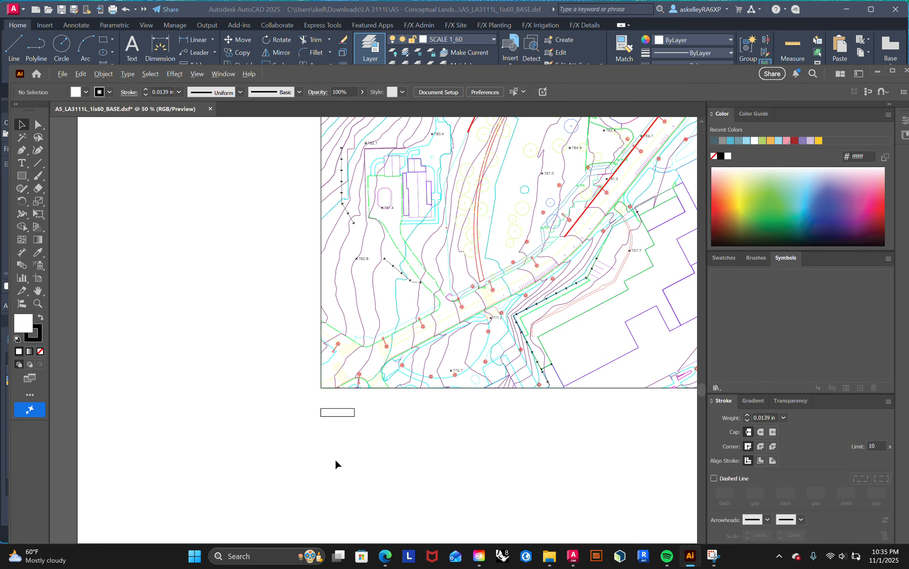
{"action": "scroll", "coordinate": [337, 464], "scroll_direction": "up", "scroll_amount": 1, "text": "alt"}
{"action": "scroll", "coordinate": [292, 318], "scroll_direction": "down", "scroll_amount": 2}
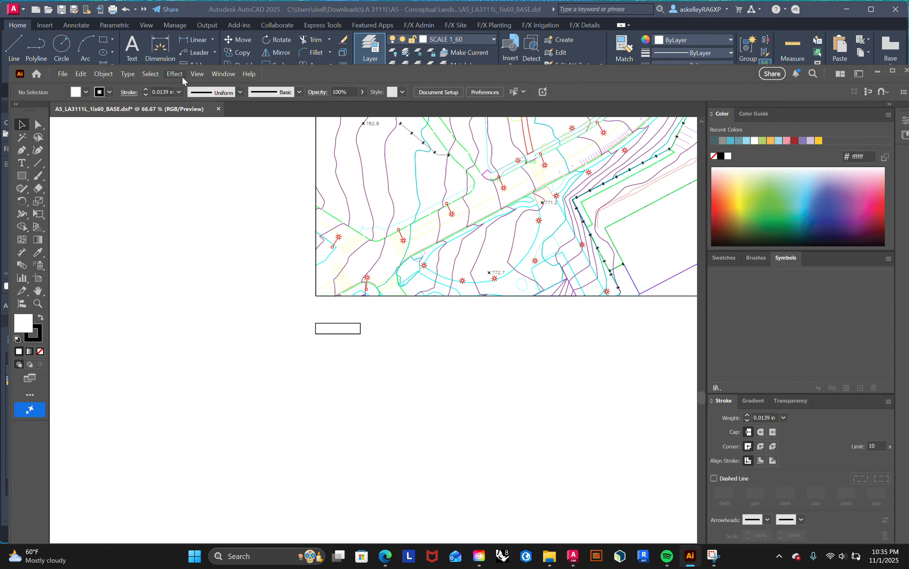
{"action": "left_click", "coordinate": [220, 74]}
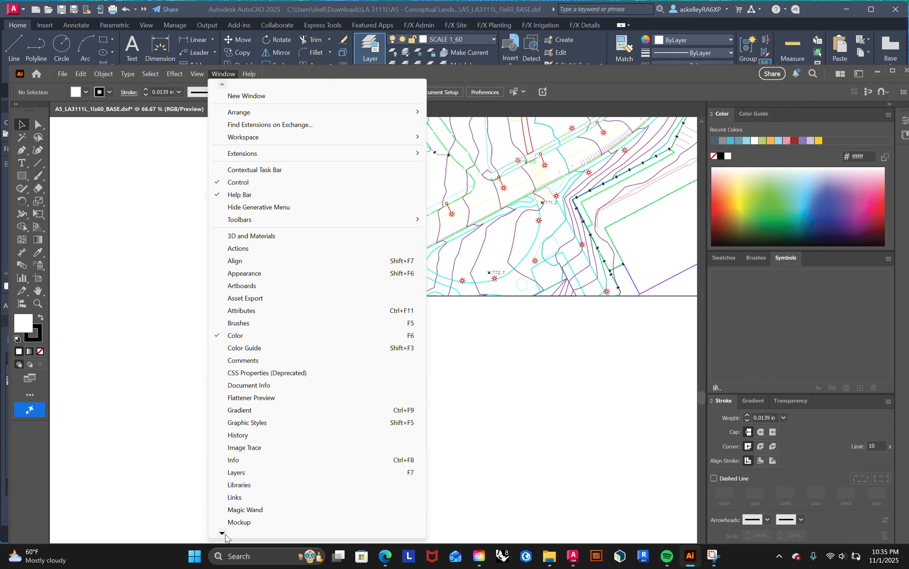
{"action": "mouse_move", "coordinate": [223, 534]}
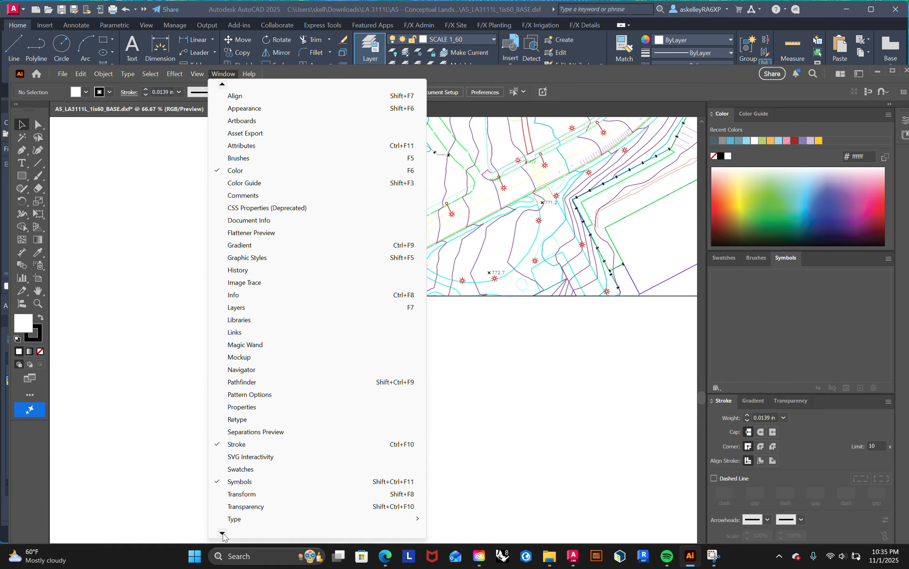
{"action": "mouse_move", "coordinate": [222, 534]}
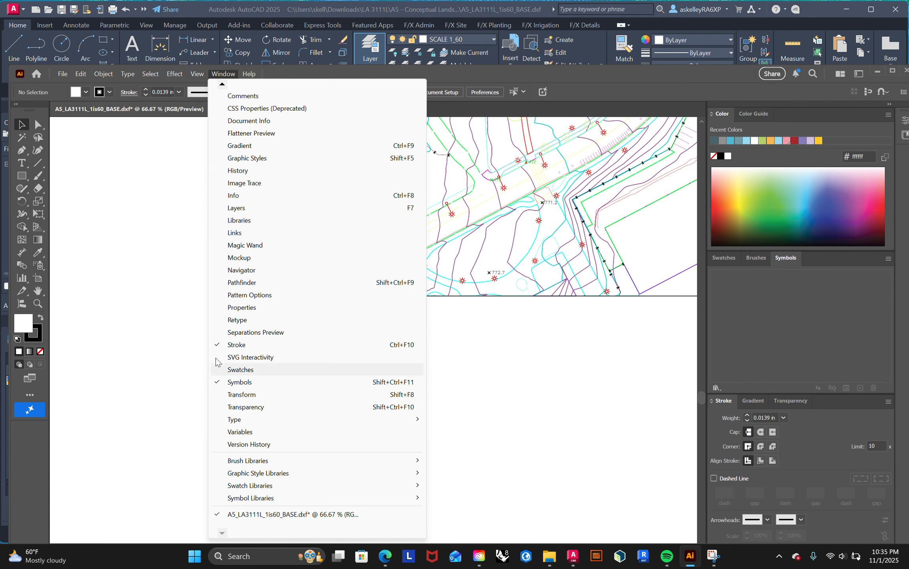
{"action": "mouse_move", "coordinate": [169, 75]}
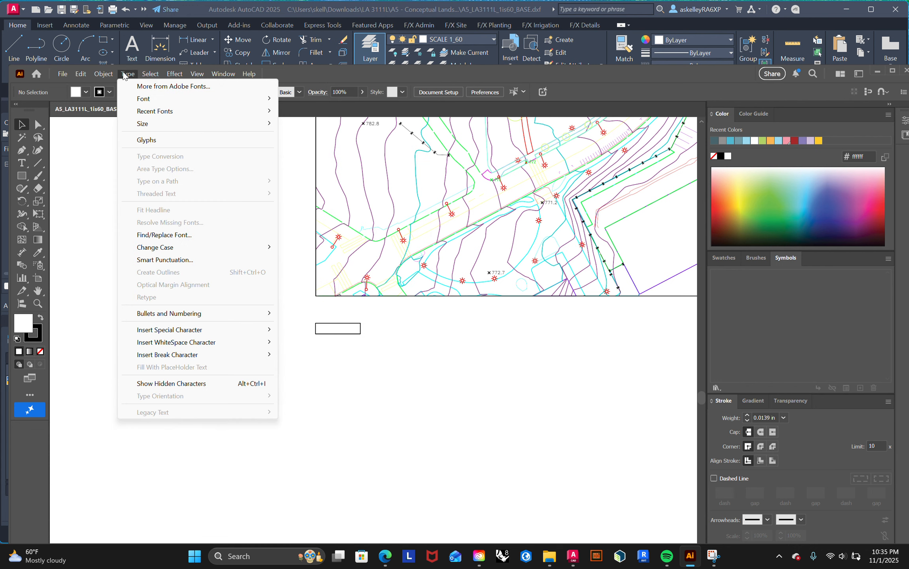
{"action": "mouse_move", "coordinate": [86, 75]}
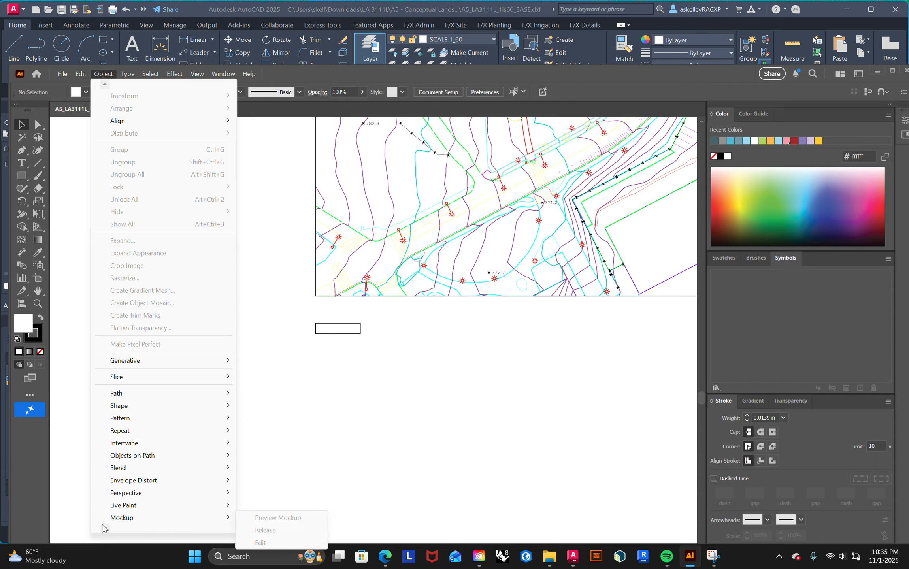
{"action": "mouse_move", "coordinate": [105, 529]}
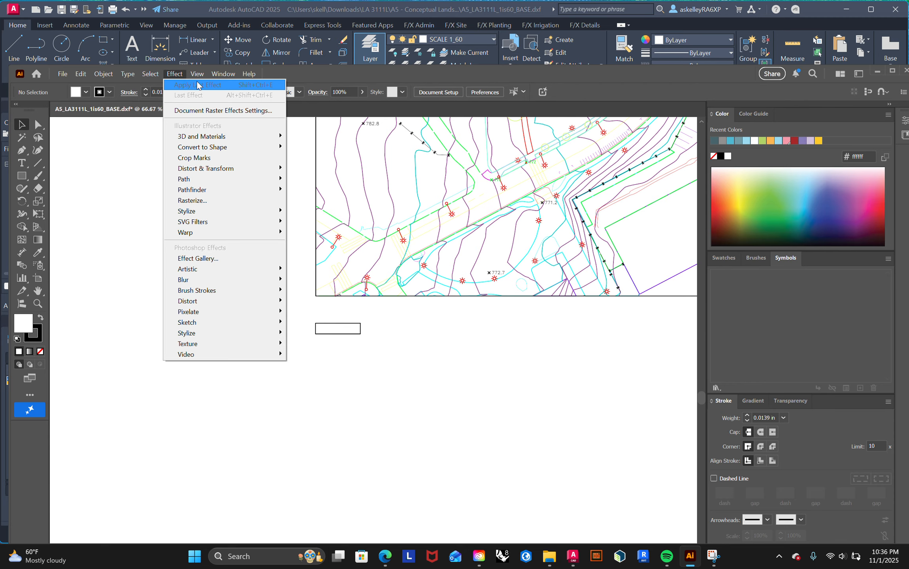
{"action": "mouse_move", "coordinate": [197, 74]}
{"action": "mouse_move", "coordinate": [221, 503]}
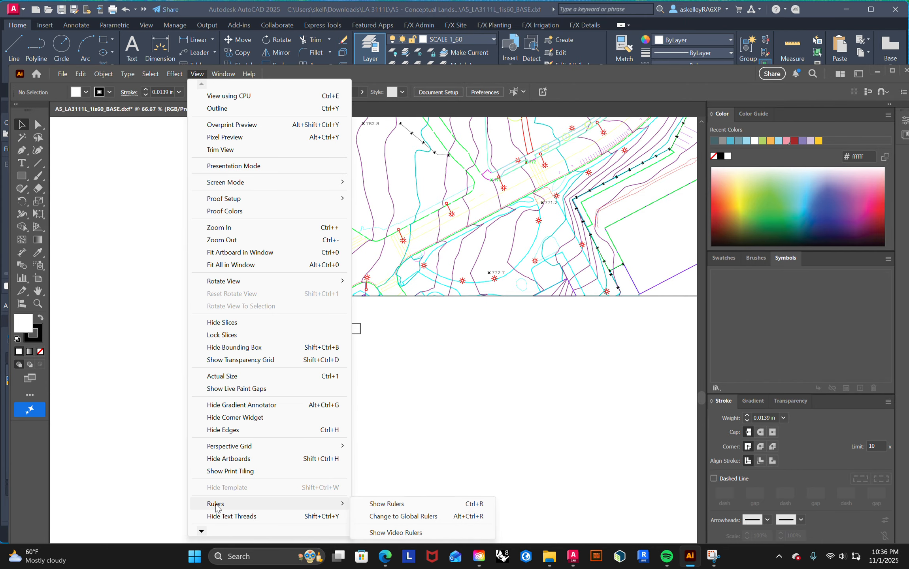
{"action": "left_click", "coordinate": [386, 504]}
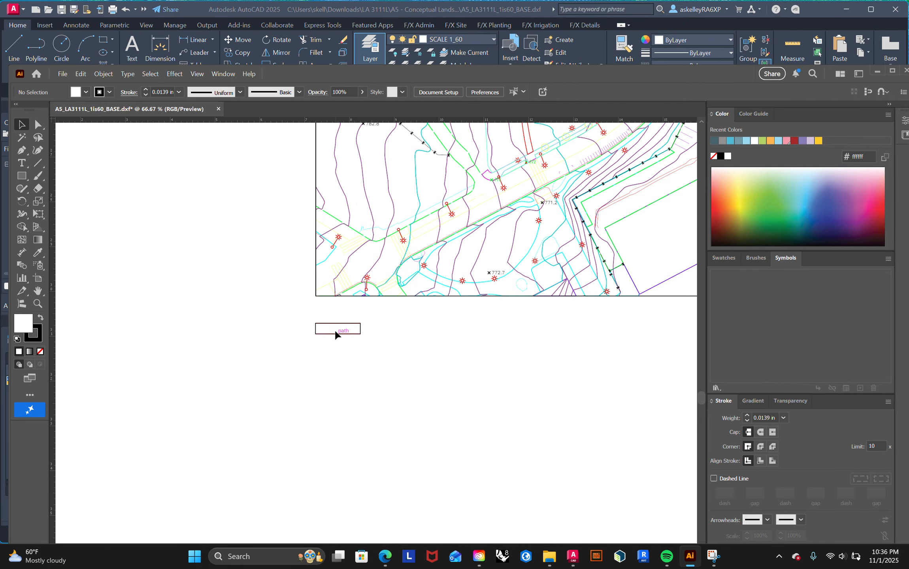
Step: Check the artboard's width and height against the horizontal and vertical rulers
{"action": "scroll", "coordinate": [359, 354], "scroll_direction": "up", "scroll_amount": 1}
{"action": "scroll", "coordinate": [550, 264], "scroll_direction": "up", "scroll_amount": 1}
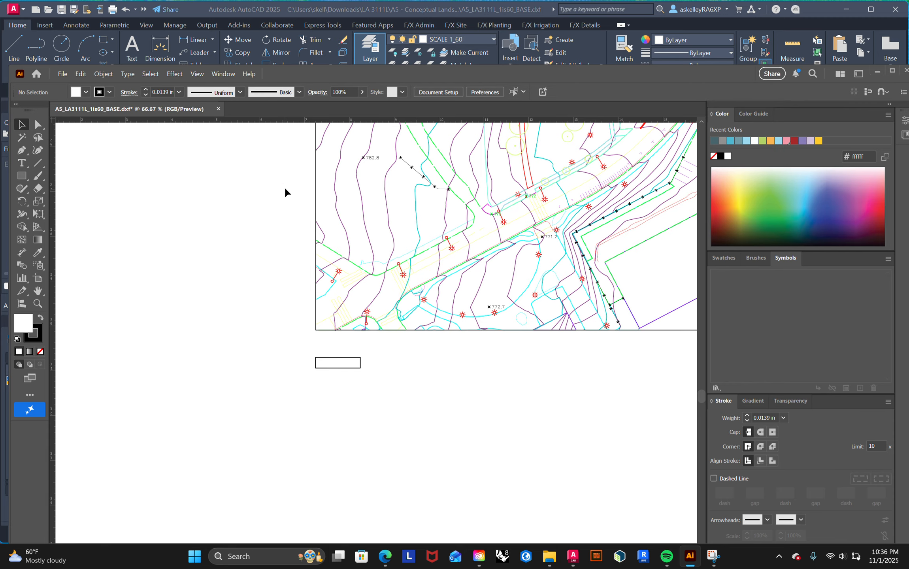
{"action": "scroll", "coordinate": [364, 242], "scroll_direction": "down", "scroll_amount": 2}
{"action": "key", "text": "super"}
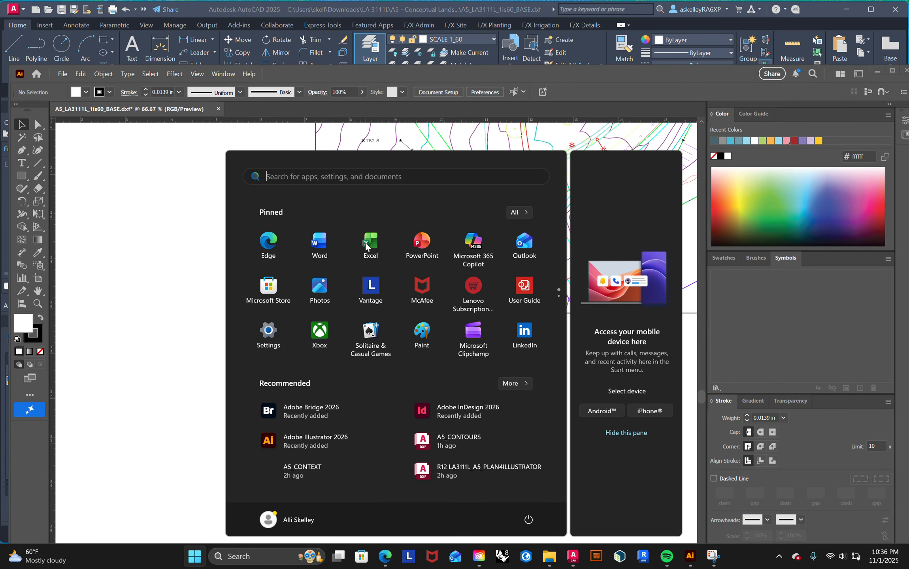
{"action": "key", "text": "super"}
{"action": "scroll", "coordinate": [365, 242], "scroll_direction": "down", "scroll_amount": 4, "text": "alt"}
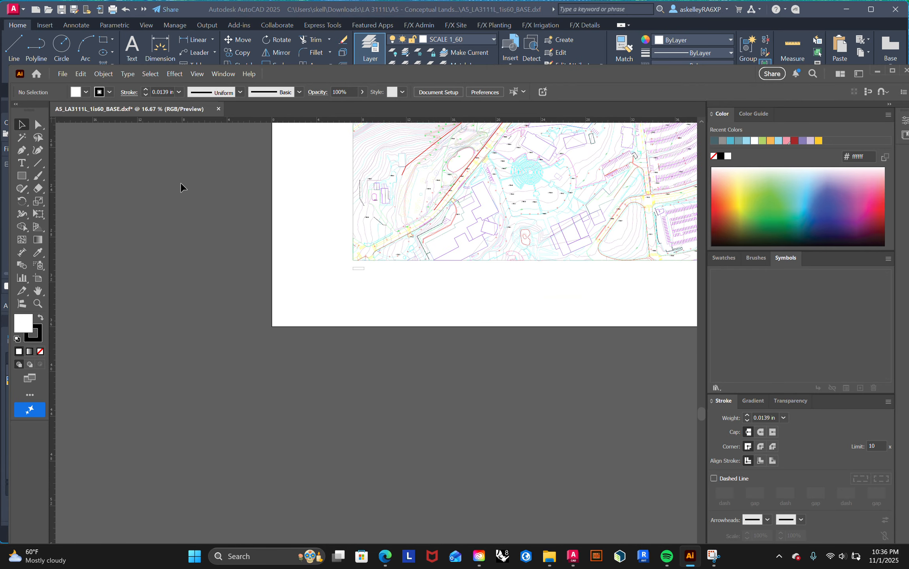
{"action": "scroll", "coordinate": [179, 182], "scroll_direction": "up", "scroll_amount": 3}
{"action": "scroll", "coordinate": [404, 210], "scroll_direction": "up", "scroll_amount": 1}
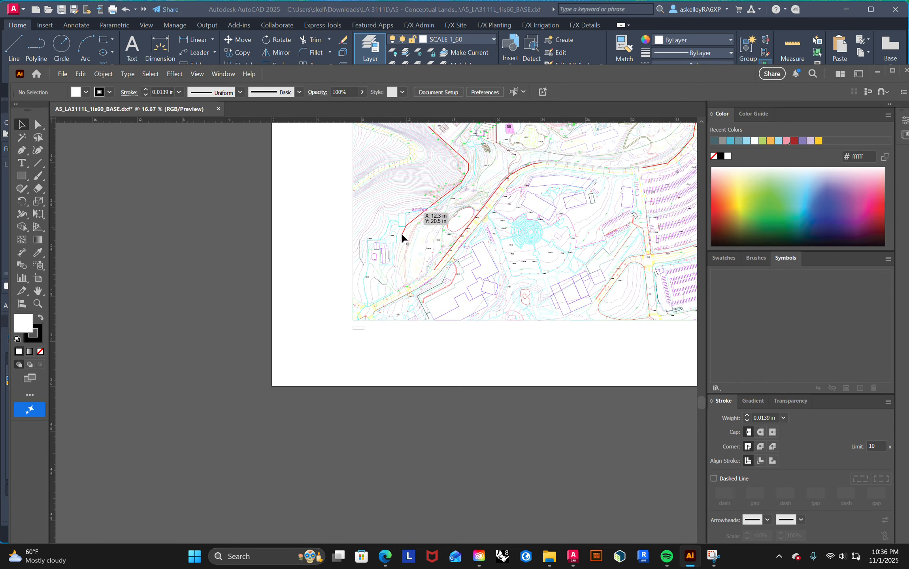
{"action": "scroll", "coordinate": [366, 264], "scroll_direction": "right", "scroll_amount": 5, "text": "ctrl"}
{"action": "scroll", "coordinate": [378, 259], "scroll_direction": "left", "scroll_amount": 2, "text": "ctrl"}
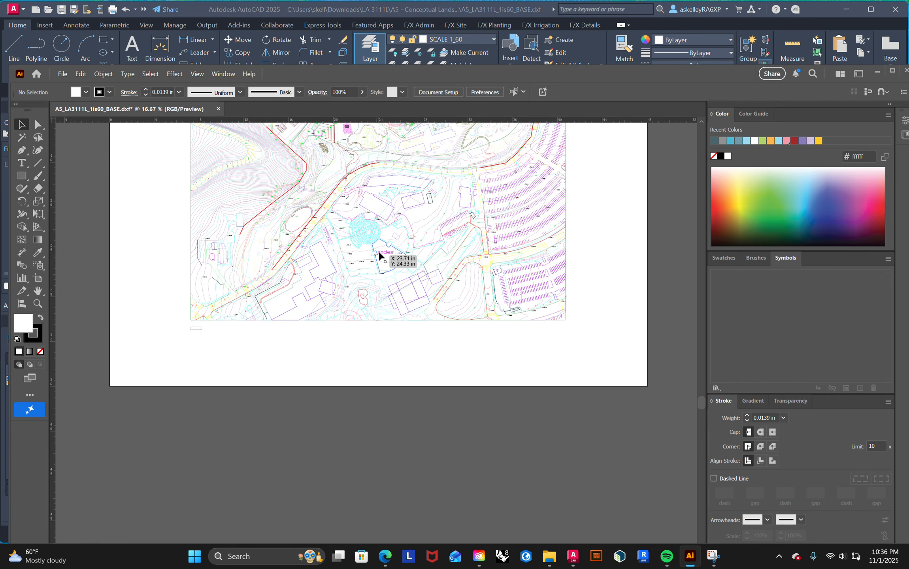
{"action": "scroll", "coordinate": [532, 225], "scroll_direction": "up", "scroll_amount": 1}
{"action": "scroll", "coordinate": [532, 225], "scroll_direction": "up", "scroll_amount": 1}
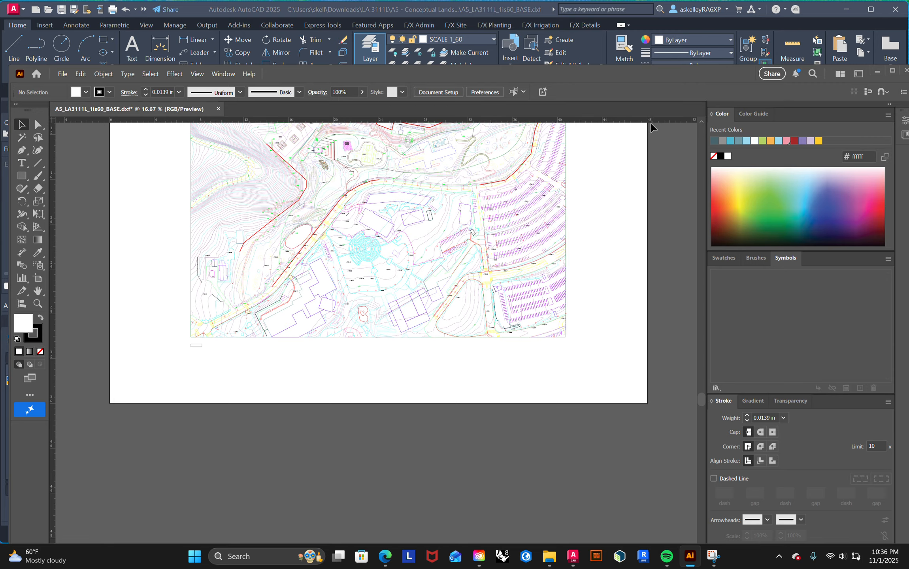
{"action": "scroll", "coordinate": [181, 363], "scroll_direction": "up", "scroll_amount": 2}
{"action": "scroll", "coordinate": [183, 366], "scroll_direction": "down", "scroll_amount": 12}
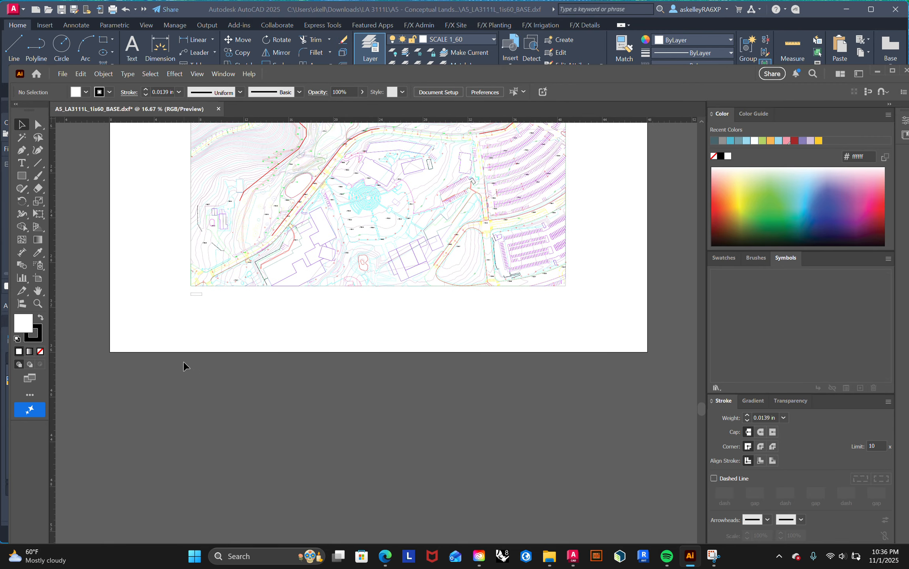
Step: Move the scale bar to the artboard's left edge to compare its length with the horizontal ruler, and place it back below the plan
{"action": "scroll", "coordinate": [169, 314], "scroll_direction": "up", "scroll_amount": 5, "text": "alt"}
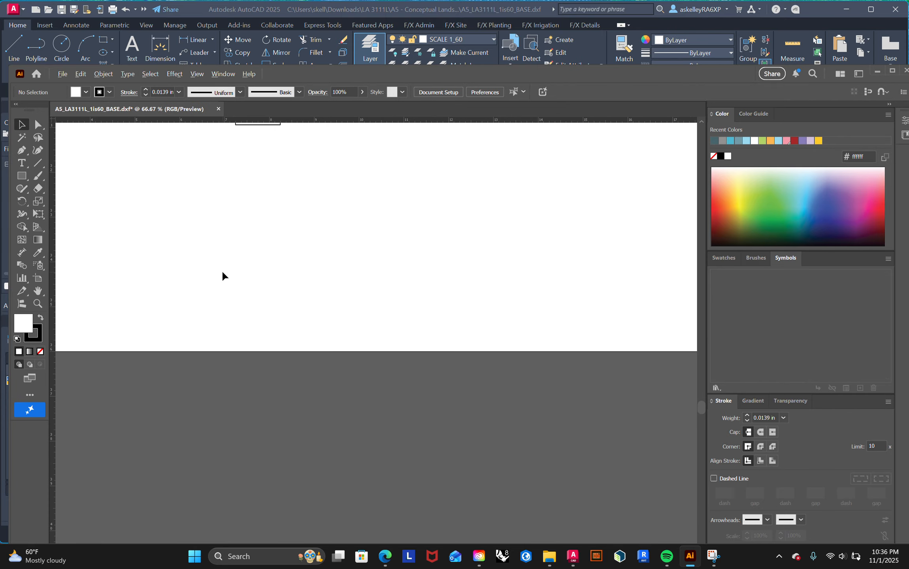
{"action": "scroll", "coordinate": [228, 279], "scroll_direction": "up", "scroll_amount": 1}
{"action": "scroll", "coordinate": [229, 280], "scroll_direction": "right", "scroll_amount": 5}
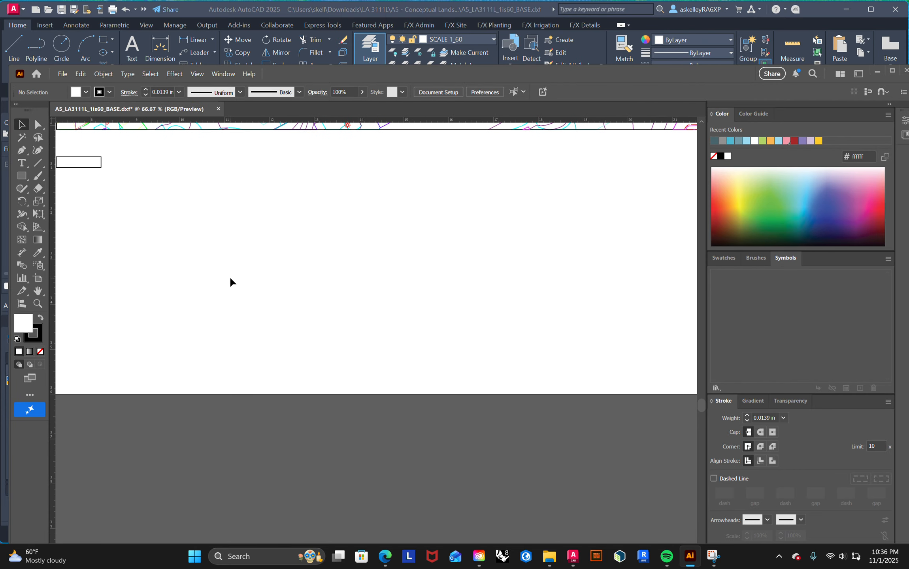
{"action": "scroll", "coordinate": [229, 281], "scroll_direction": "left", "scroll_amount": 9}
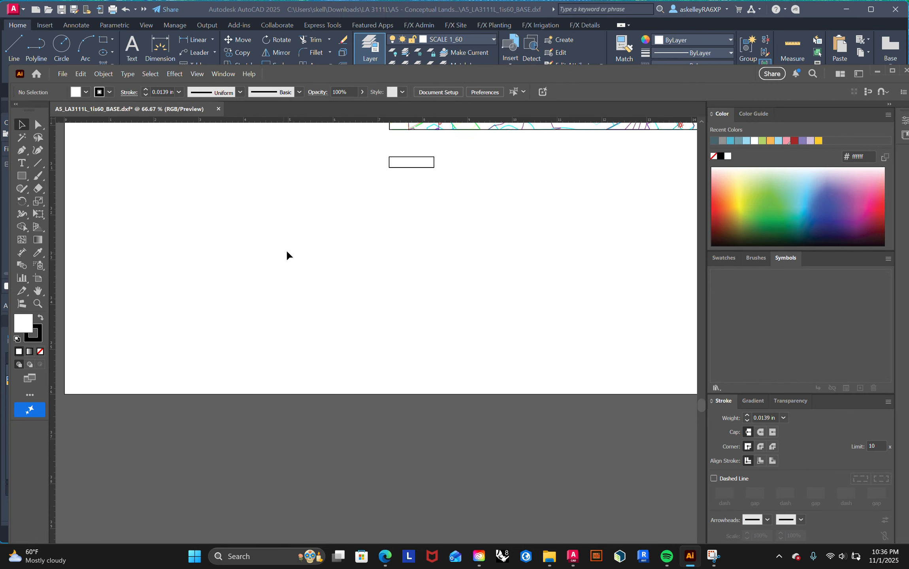
{"action": "scroll", "coordinate": [330, 258], "scroll_direction": "up", "scroll_amount": 1}
{"action": "scroll", "coordinate": [330, 258], "scroll_direction": "up", "scroll_amount": 1}
{"action": "left_click_drag", "start_coordinate": [442, 253], "coordinate": [374, 205]}
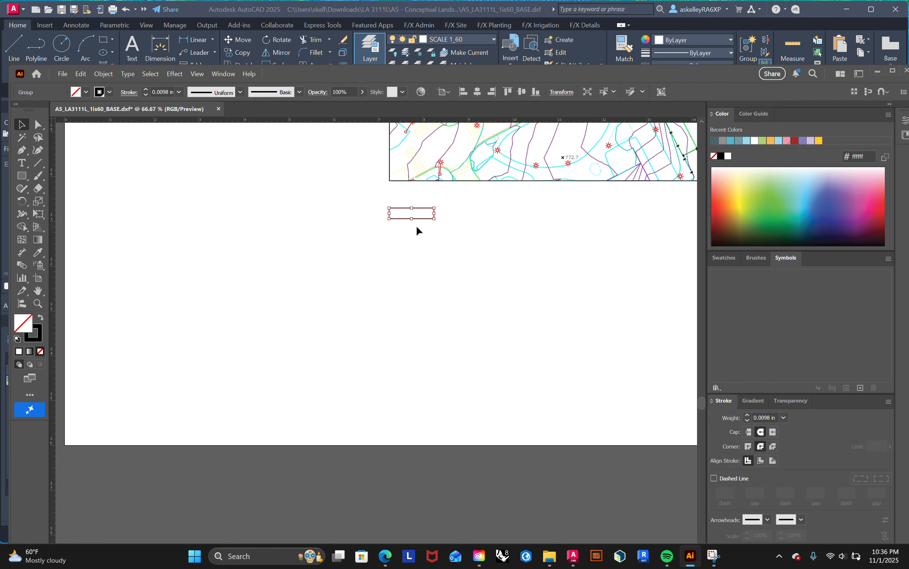
{"action": "scroll", "coordinate": [423, 257], "scroll_direction": "up", "scroll_amount": 1}
{"action": "scroll", "coordinate": [424, 257], "scroll_direction": "down", "scroll_amount": 2, "text": "alt"}
{"action": "scroll", "coordinate": [427, 264], "scroll_direction": "up", "scroll_amount": 1}
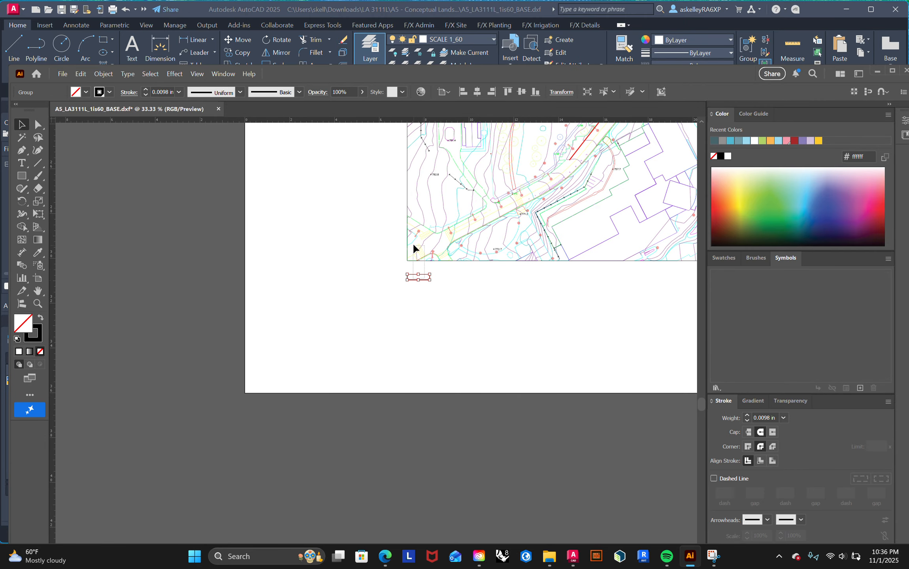
{"action": "left_click", "coordinate": [421, 285]}
{"action": "left_click", "coordinate": [422, 279]}
{"action": "left_click_drag", "start_coordinate": [422, 280], "coordinate": [265, 132]}
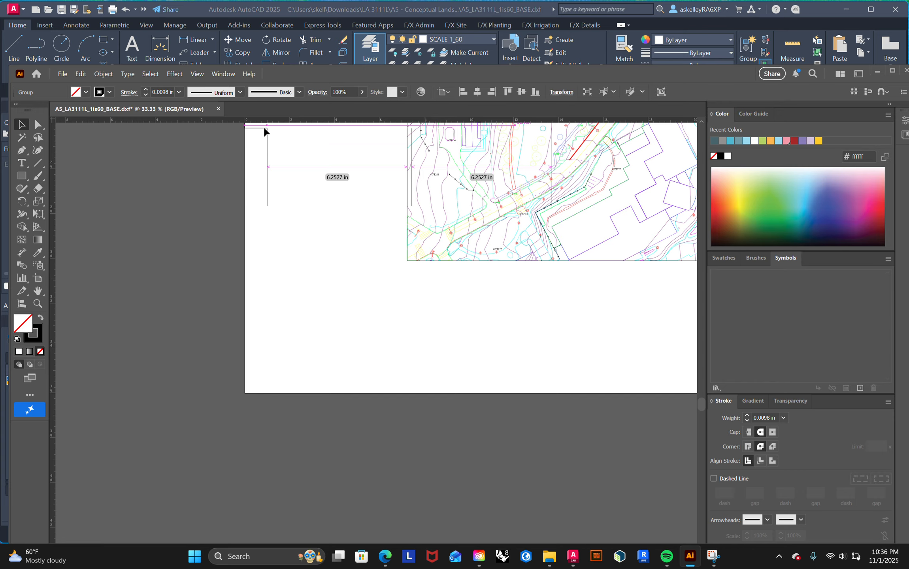
{"action": "mouse_move", "coordinate": [265, 132]}
{"action": "left_mouse_down"}
{"action": "mouse_move", "coordinate": [328, 283]}
{"action": "mouse_move", "coordinate": [455, 293]}
{"action": "mouse_move", "coordinate": [426, 304]}
{"action": "left_mouse_up"}
{"action": "left_click", "coordinate": [516, 314]}
Step: Examine the whole site plan on the artboard, selecting its linework to check its extents, and clear the selection
{"action": "scroll", "coordinate": [501, 283], "scroll_direction": "down", "scroll_amount": 2}
{"action": "scroll", "coordinate": [502, 283], "scroll_direction": "down", "scroll_amount": 6, "text": "alt"}
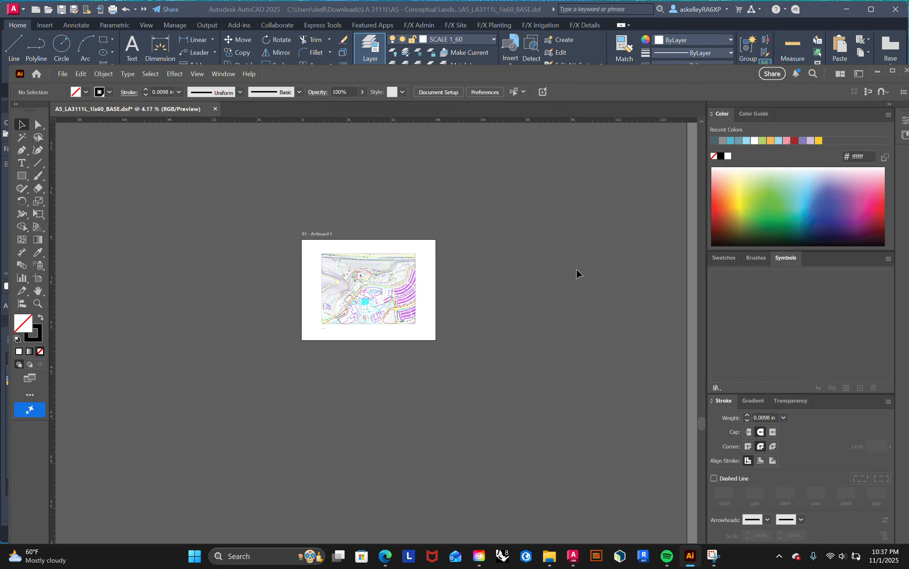
{"action": "scroll", "coordinate": [395, 318], "scroll_direction": "up", "scroll_amount": 2, "text": "alt"}
{"action": "scroll", "coordinate": [371, 332], "scroll_direction": "up", "scroll_amount": 1, "text": "alt"}
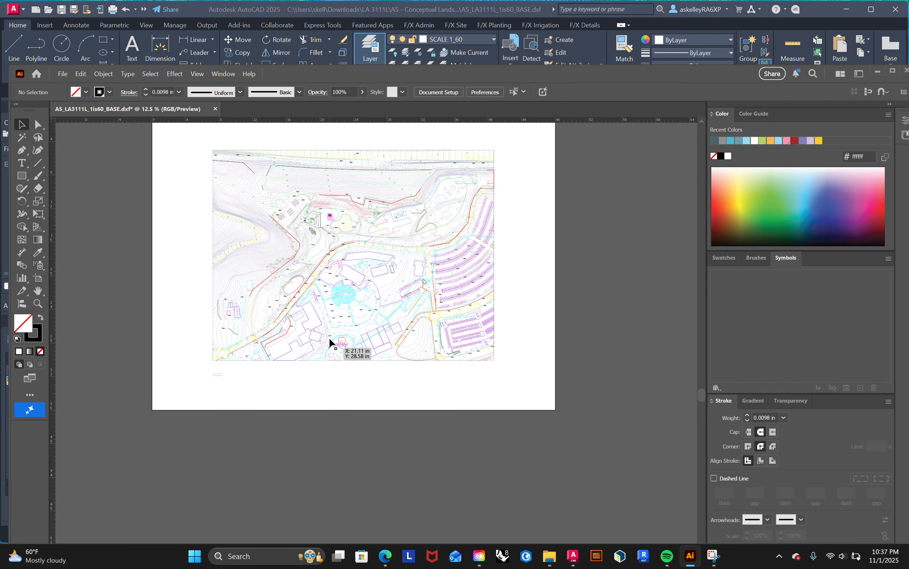
{"action": "scroll", "coordinate": [395, 347], "scroll_direction": "up", "scroll_amount": 2}
{"action": "scroll", "coordinate": [407, 357], "scroll_direction": "up", "scroll_amount": 1}
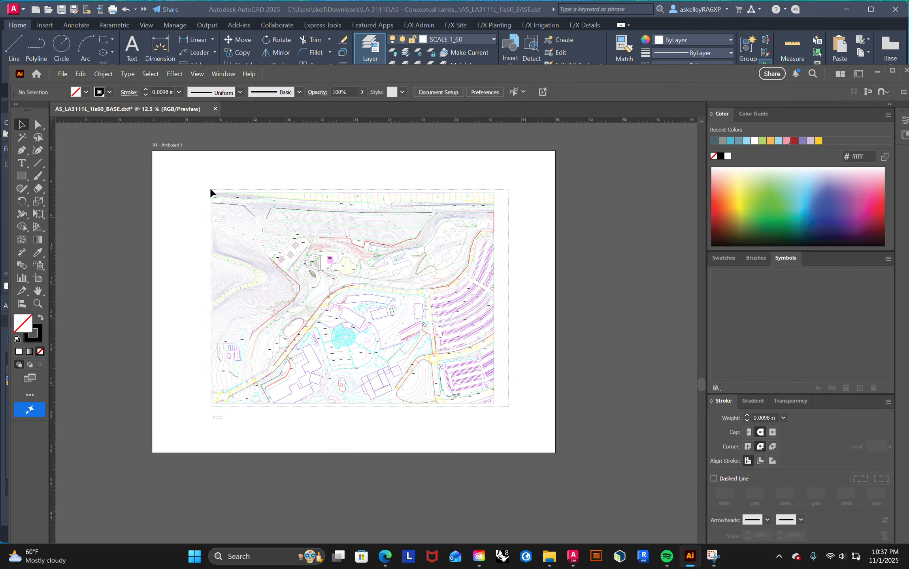
{"action": "left_click_drag", "start_coordinate": [203, 182], "coordinate": [292, 202]}
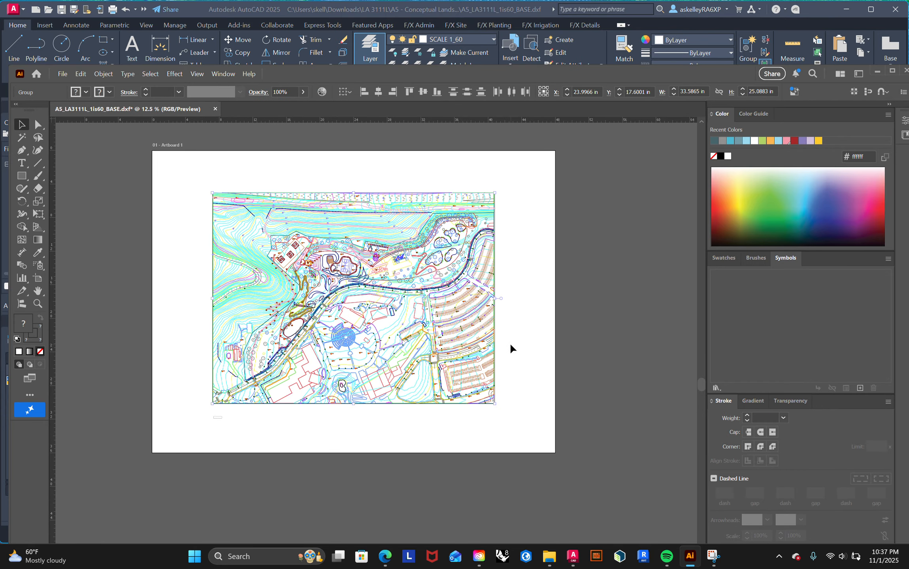
{"action": "left_click", "coordinate": [508, 353]}
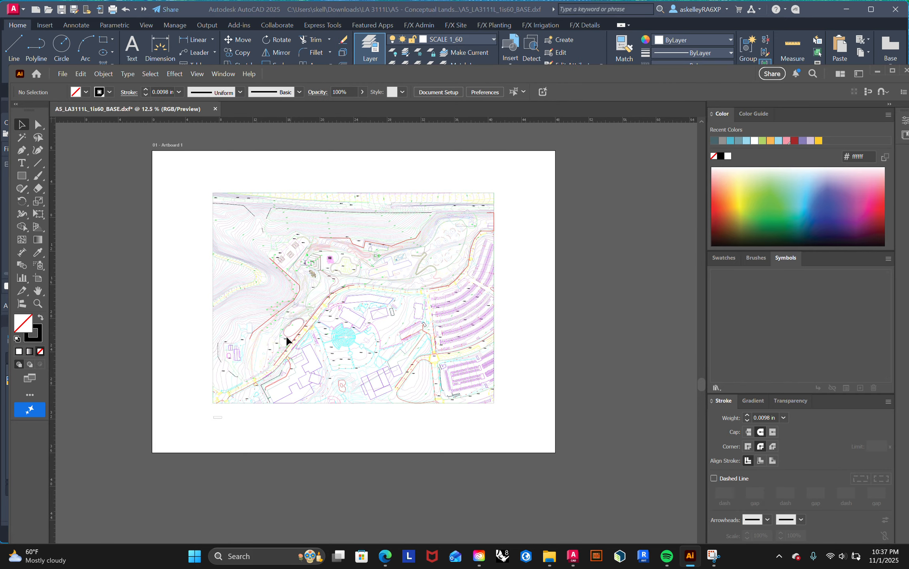
{"action": "scroll", "coordinate": [219, 369], "scroll_direction": "up", "scroll_amount": 1, "text": "alt"}
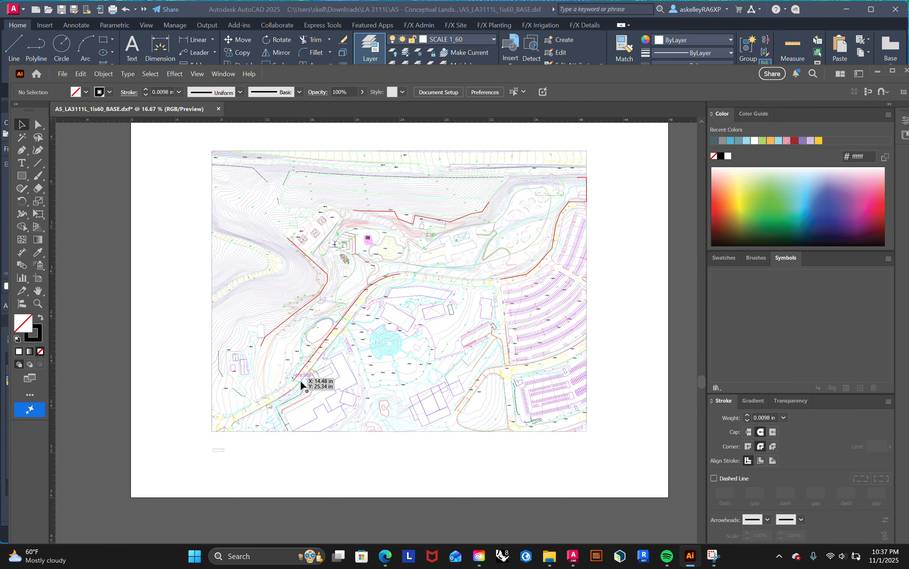
{"action": "scroll", "coordinate": [415, 343], "scroll_direction": "up", "scroll_amount": 1}
{"action": "scroll", "coordinate": [380, 381], "scroll_direction": "down", "scroll_amount": 1, "text": "alt"}
{"action": "scroll", "coordinate": [384, 384], "scroll_direction": "up", "scroll_amount": 1, "text": "alt"}
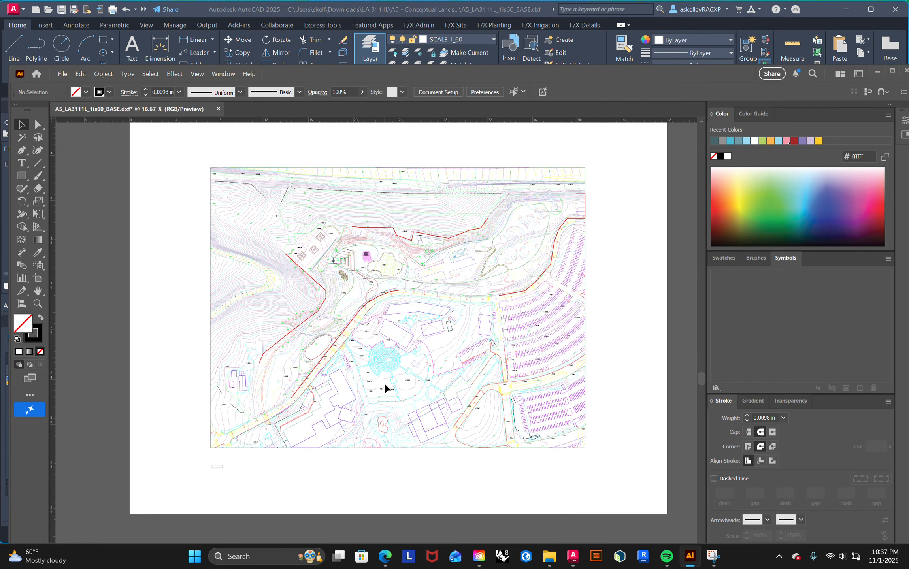
Step: Export the site plan artboard as the Adobe PDF A5_LA3111L_1is60_BASE, using the High Quality Print preset
{"action": "scroll", "coordinate": [386, 387], "scroll_direction": "up", "scroll_amount": 1}
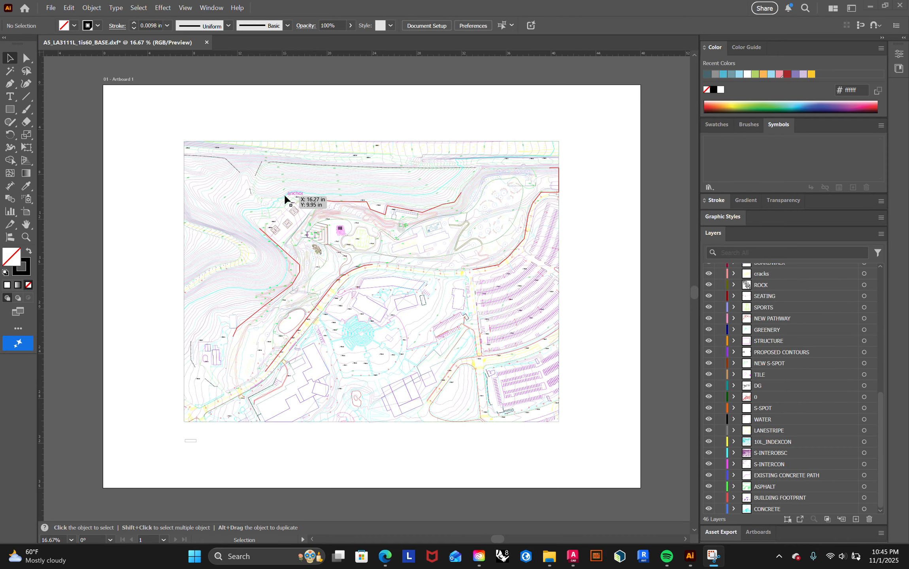
{"action": "scroll", "coordinate": [399, 144], "scroll_direction": "up", "scroll_amount": 1}
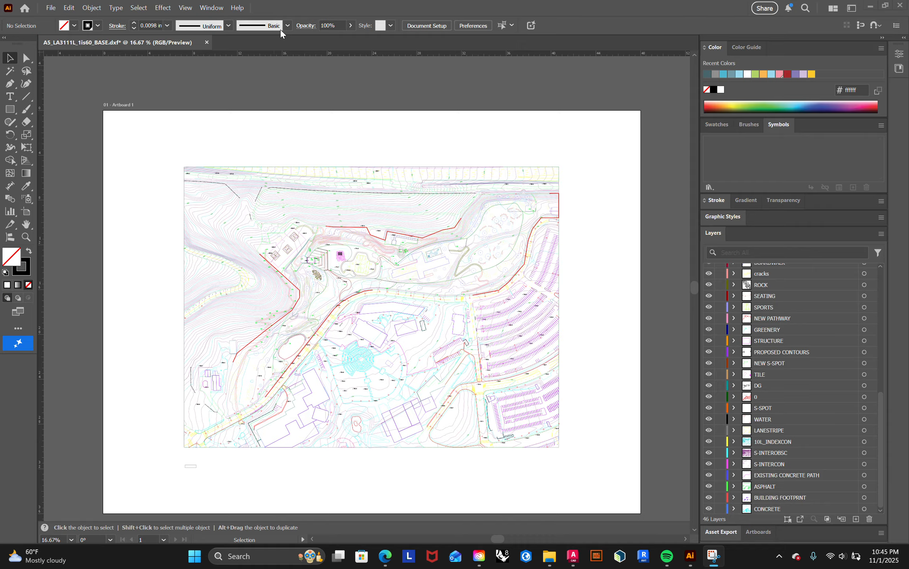
{"action": "left_click", "coordinate": [50, 7]}
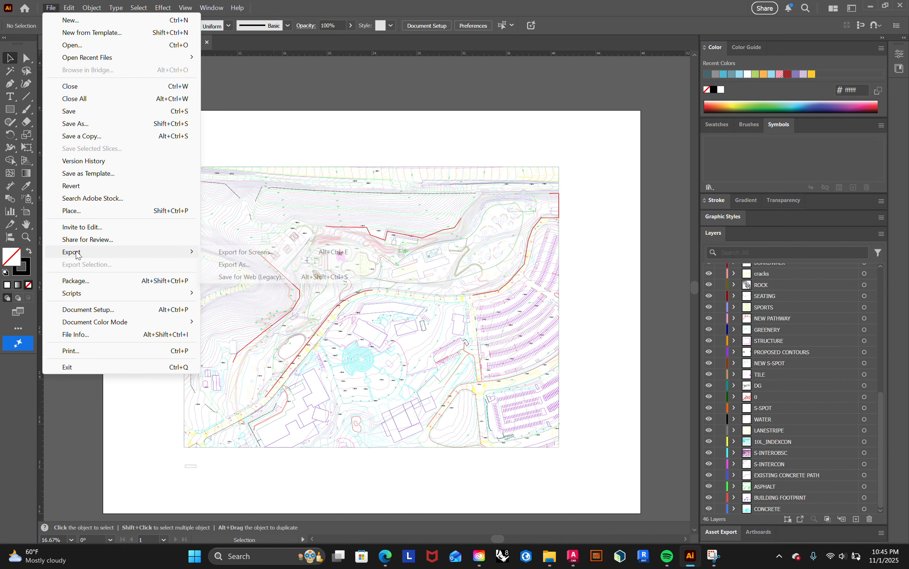
{"action": "mouse_move", "coordinate": [79, 251]}
{"action": "left_click", "coordinate": [245, 269]}
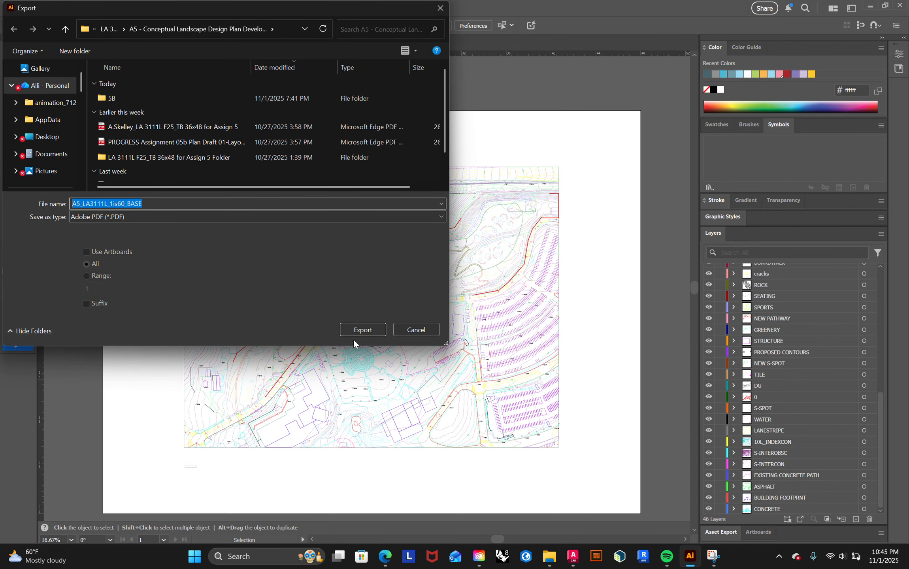
{"action": "left_click", "coordinate": [362, 329]}
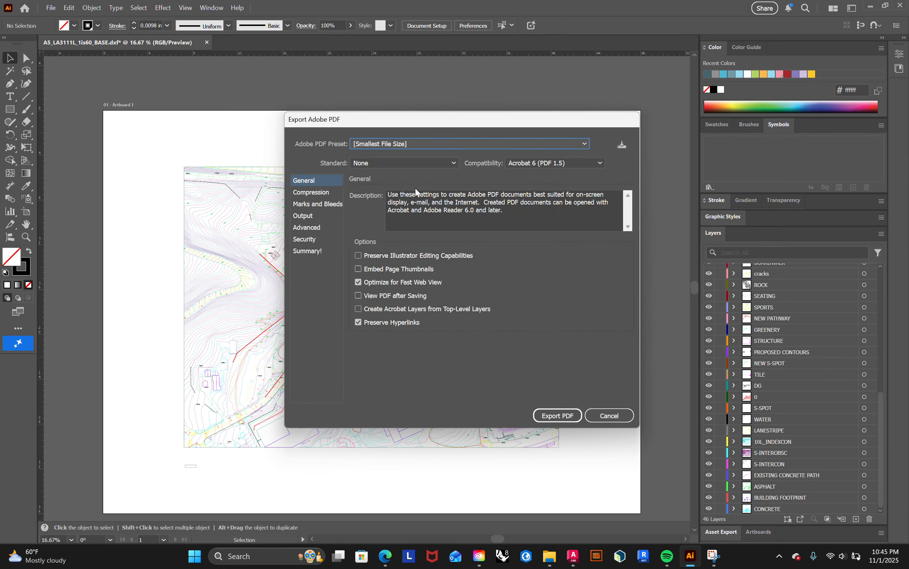
{"action": "left_click", "coordinate": [492, 144]}
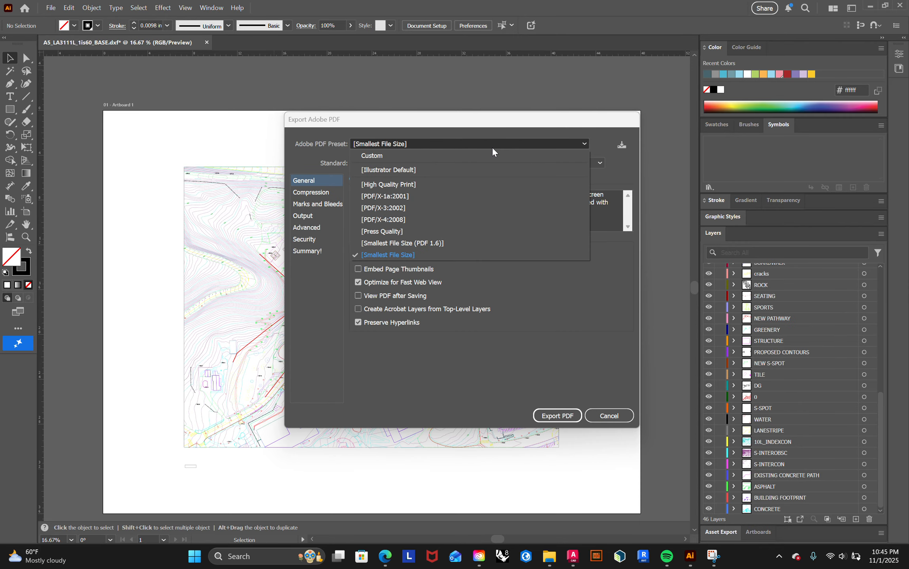
{"action": "left_click", "coordinate": [478, 184]}
{"action": "left_click", "coordinate": [557, 415]}
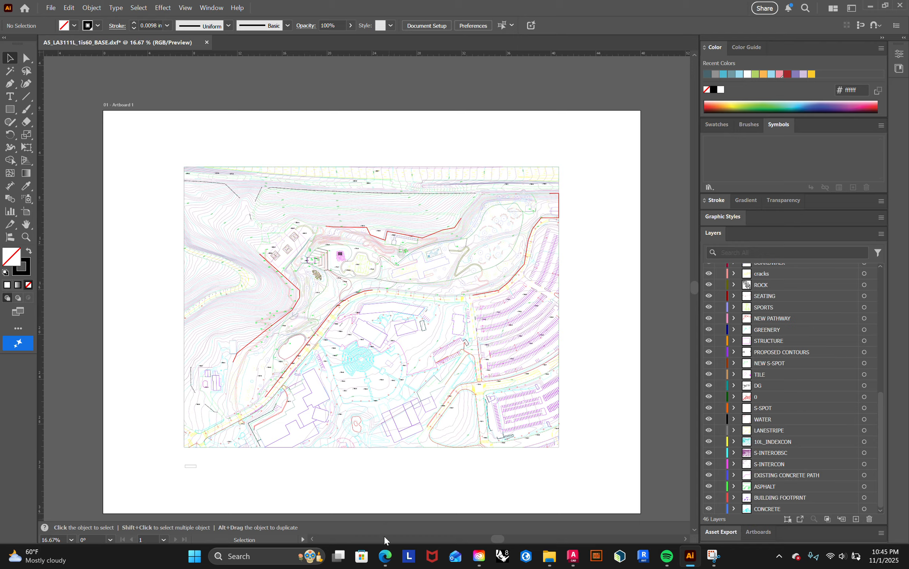
{"action": "left_click", "coordinate": [385, 556]}
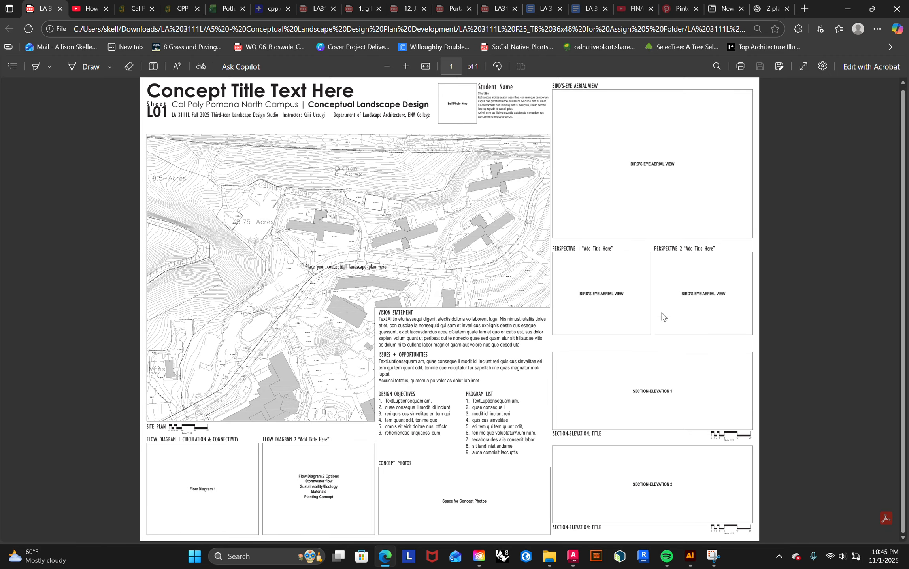
{"action": "left_click", "coordinate": [847, 8]}
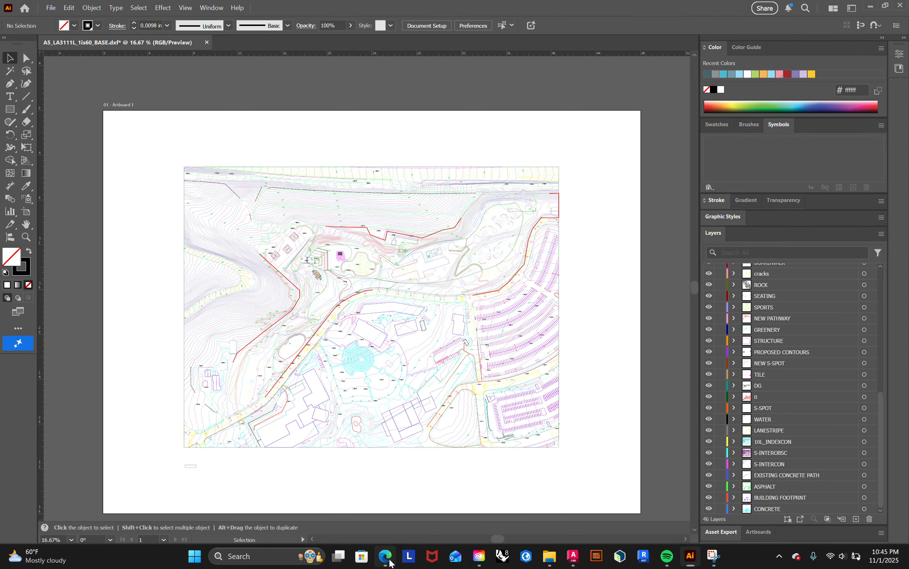
{"action": "left_click", "coordinate": [385, 555]}
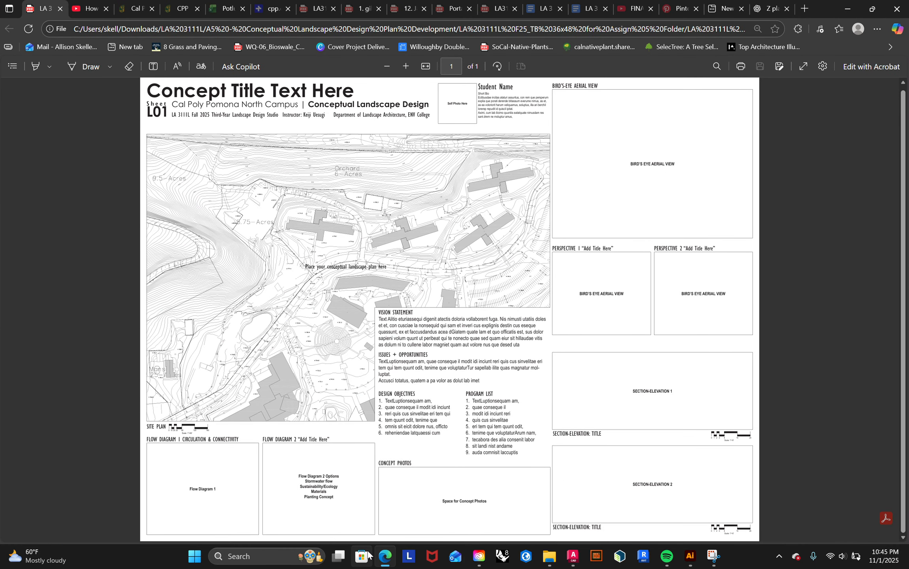
{"action": "left_click", "coordinate": [385, 556]}
Step: Switch to Creative Cloud Desktop and launch InDesign version 21.0
{"action": "left_click", "coordinate": [478, 557]}
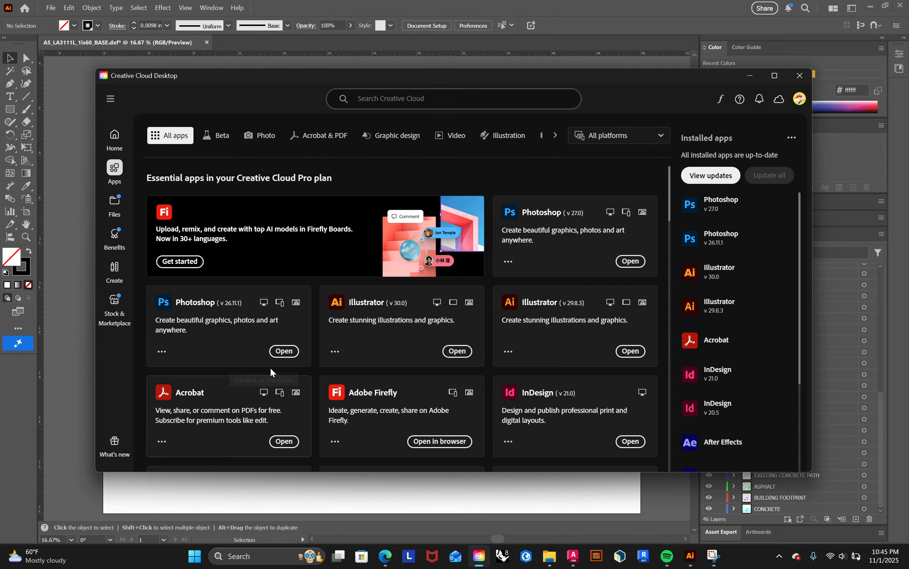
{"action": "left_click", "coordinate": [628, 441]}
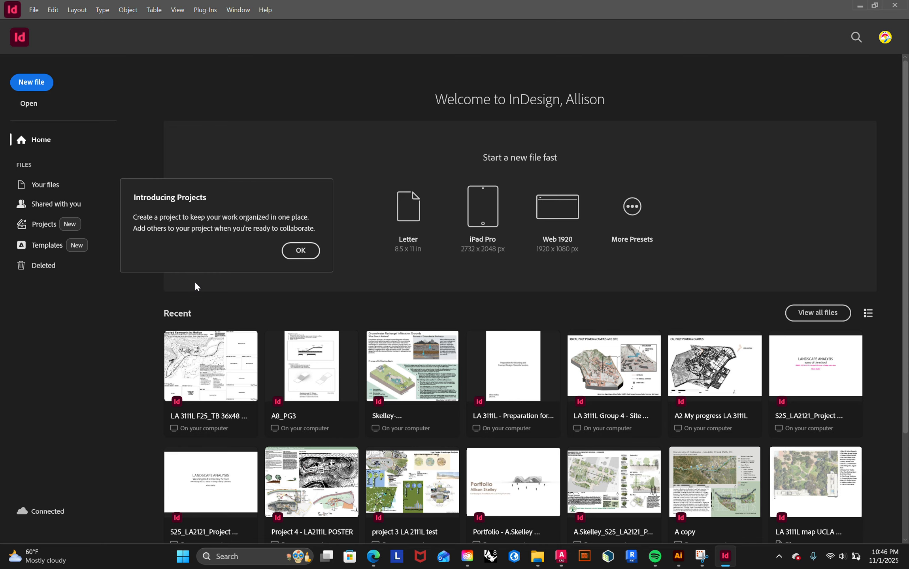
{"action": "left_click", "coordinate": [29, 103]}
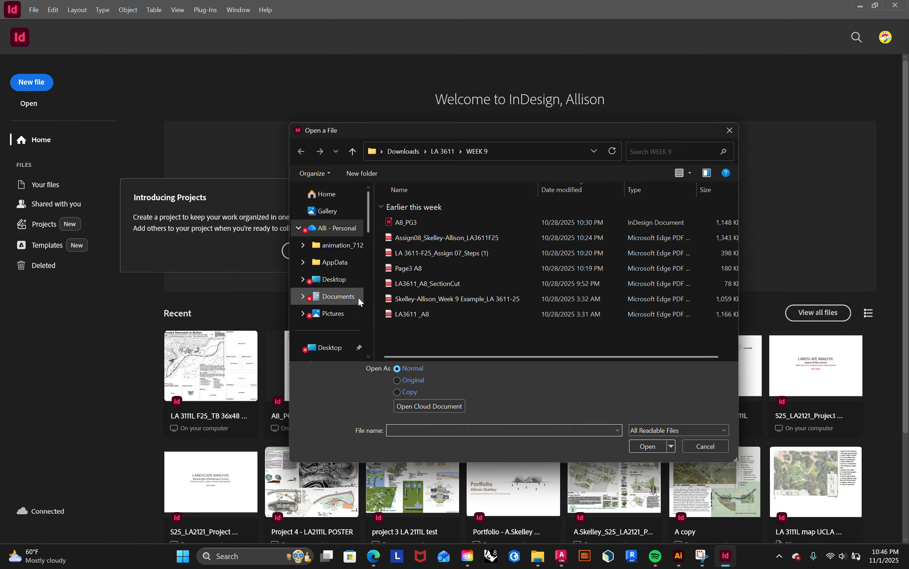
{"action": "scroll", "coordinate": [342, 290], "scroll_direction": "down", "scroll_amount": 5}
{"action": "scroll", "coordinate": [343, 291], "scroll_direction": "down", "scroll_amount": 3}
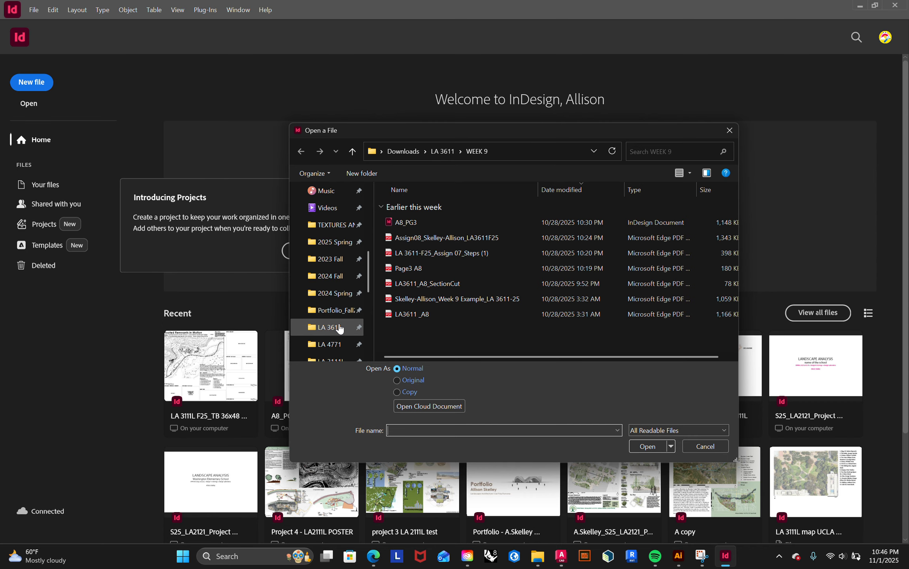
{"action": "left_click", "coordinate": [330, 310]}
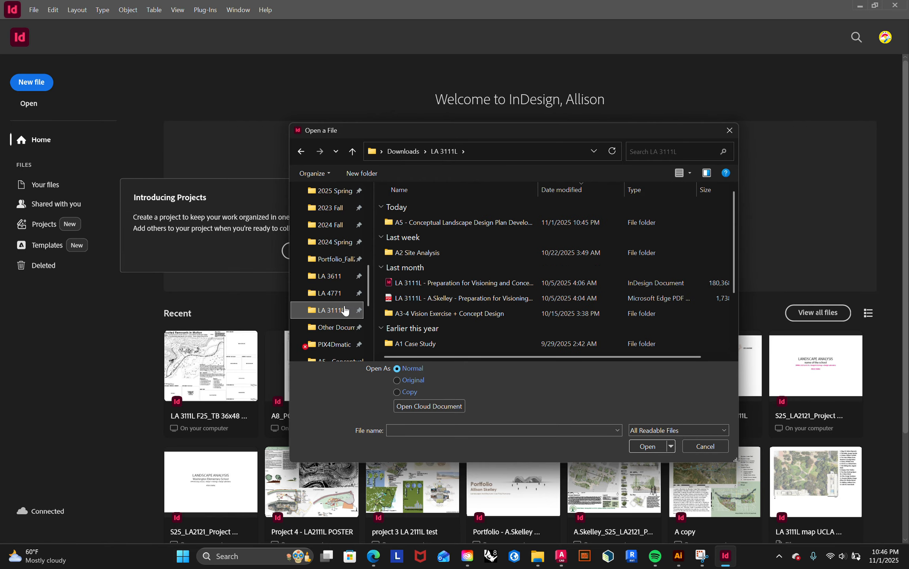
{"action": "double_click", "coordinate": [444, 218]}
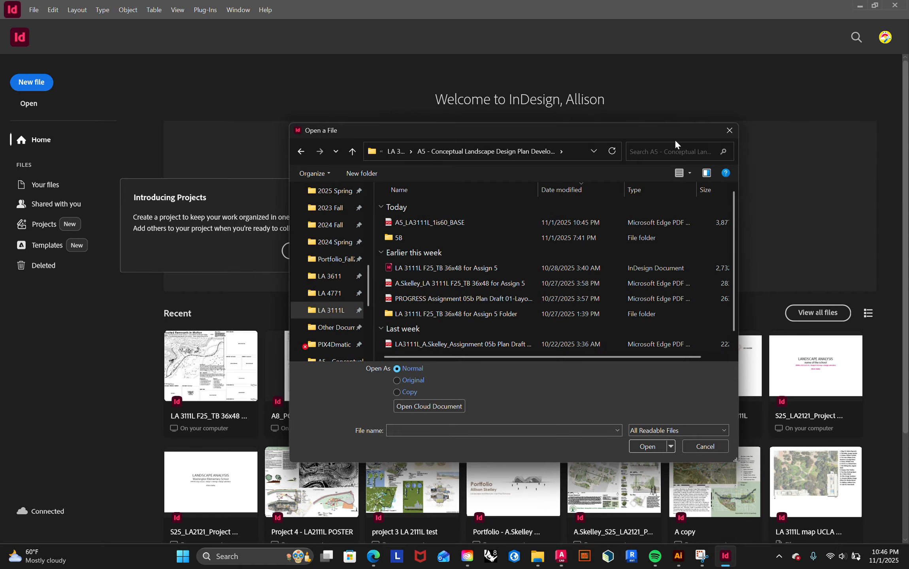
{"action": "left_click", "coordinate": [729, 130]}
Step: Create a new document in inches, 48 in wide and 36 in high, with 2 pages
{"action": "left_click", "coordinate": [42, 84]}
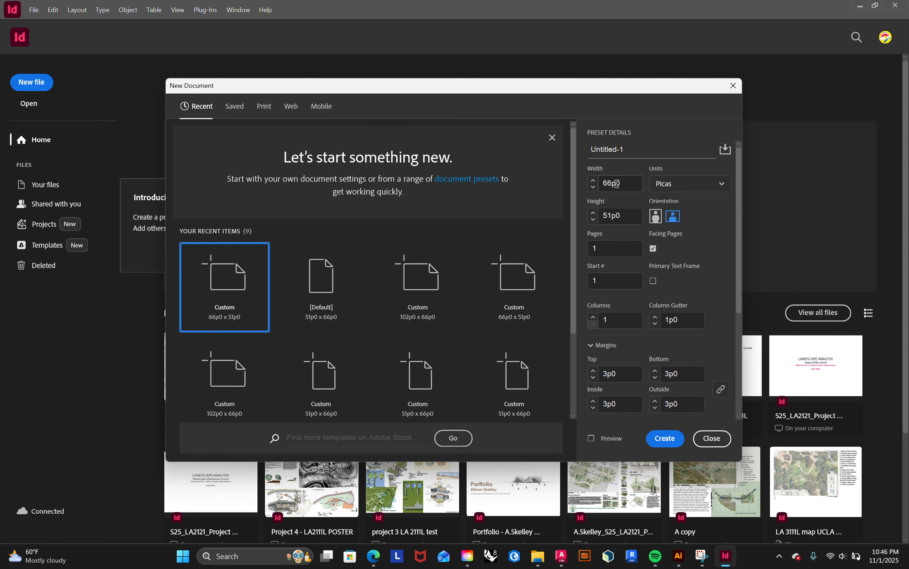
{"action": "left_click", "coordinate": [680, 184]}
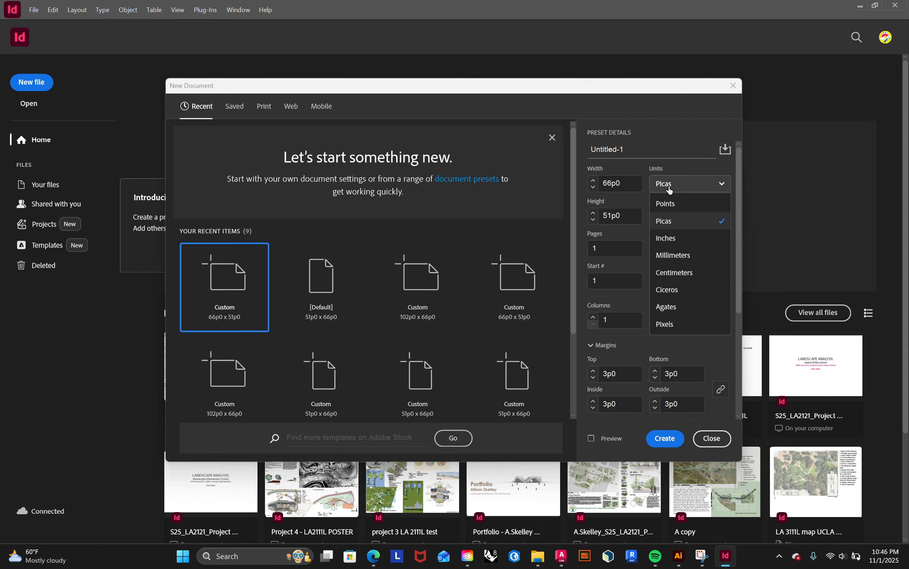
{"action": "left_click", "coordinate": [671, 238]}
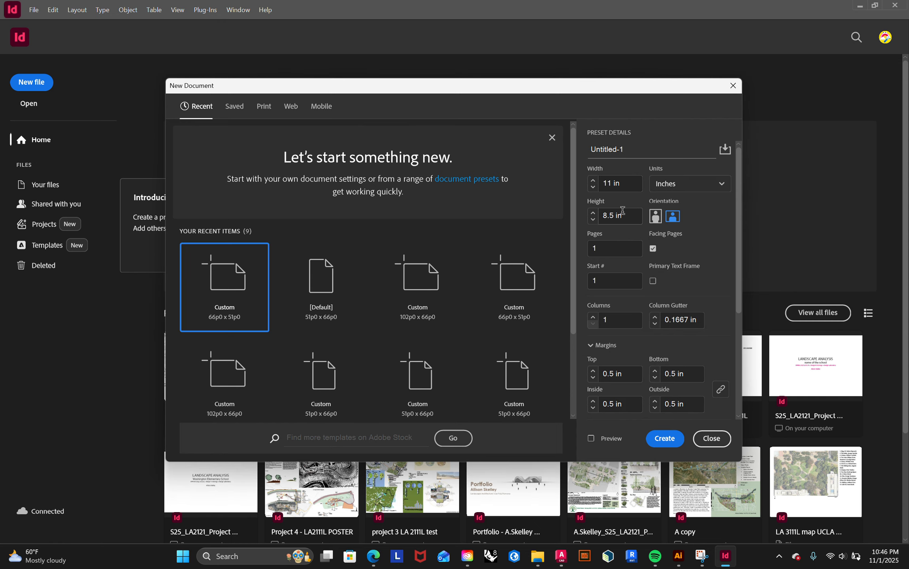
{"action": "double_click", "coordinate": [611, 183]}
{"action": "type", "text": "48"}
{"action": "double_click", "coordinate": [612, 217]}
{"action": "type", "text": "36in"}
{"action": "scroll", "coordinate": [681, 336], "scroll_direction": "down", "scroll_amount": 5}
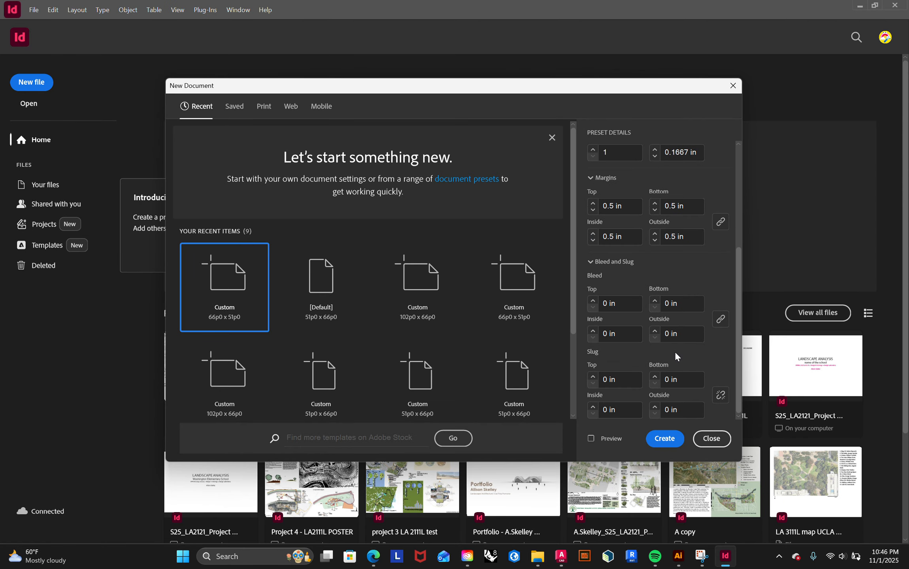
{"action": "scroll", "coordinate": [669, 365], "scroll_direction": "up", "scroll_amount": 5}
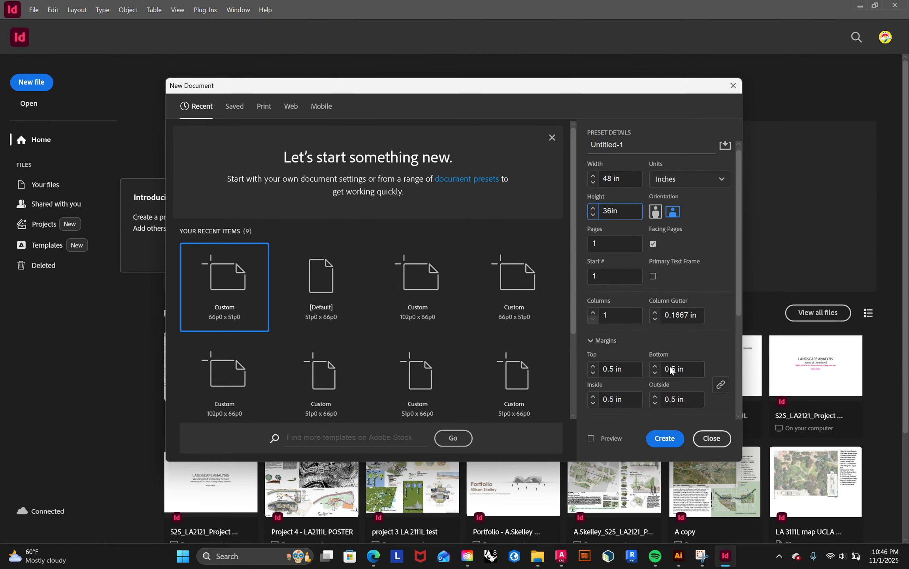
{"action": "left_click", "coordinate": [599, 250]}
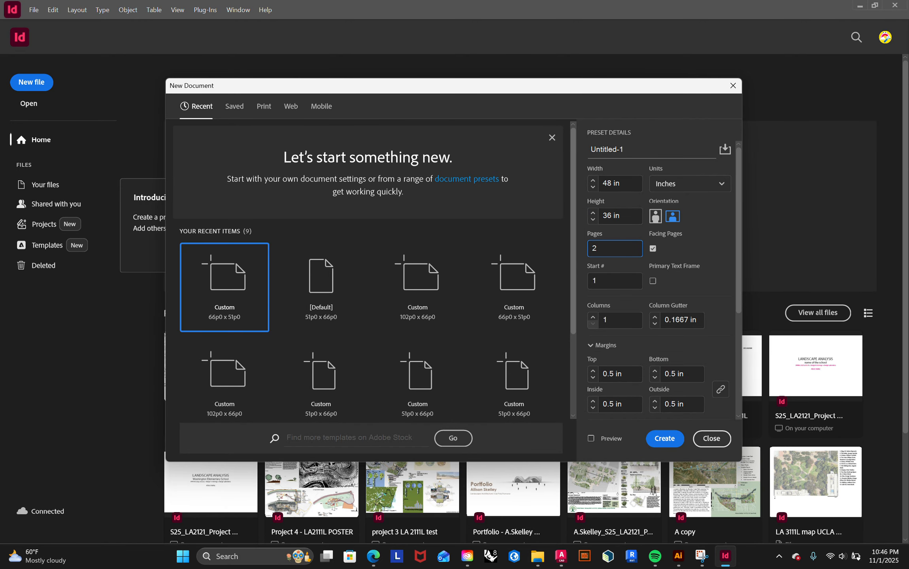
{"action": "left_click", "coordinate": [653, 438]}
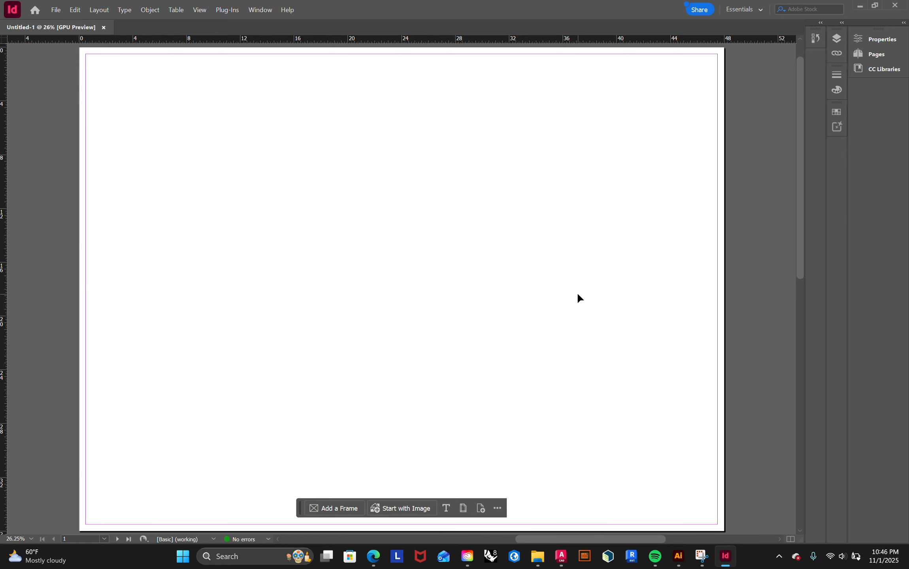
Step: Try to move page 2 across the spine so that it lines up beneath page 1
{"action": "scroll", "coordinate": [576, 298], "scroll_direction": "down", "scroll_amount": 2, "text": "alt"}
{"action": "scroll", "coordinate": [454, 317], "scroll_direction": "down", "scroll_amount": 2, "text": "alt"}
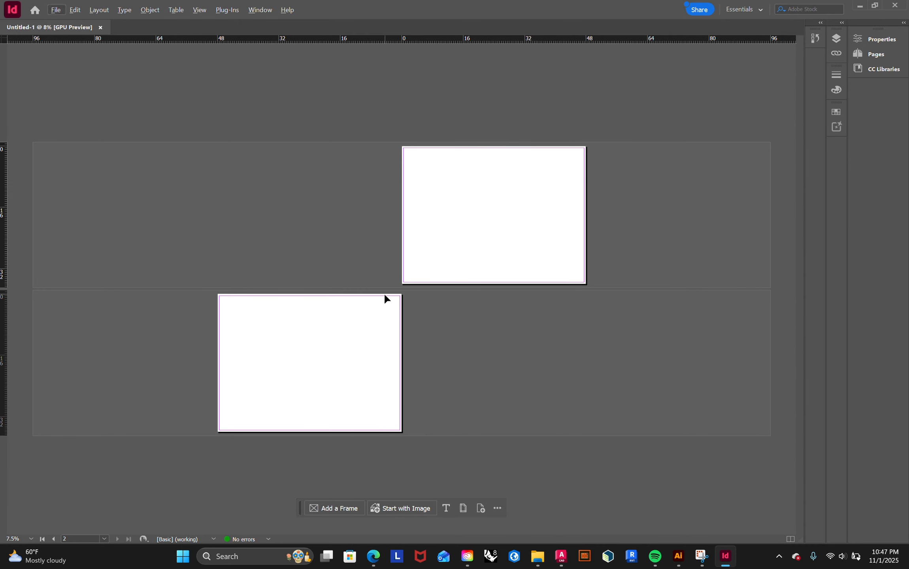
{"action": "left_click", "coordinate": [873, 55]}
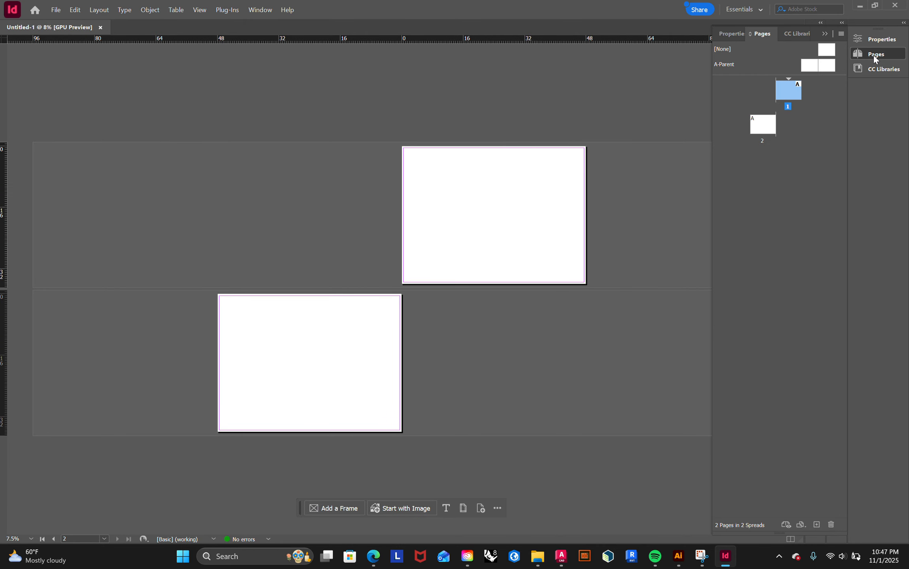
{"action": "left_click", "coordinate": [761, 122]}
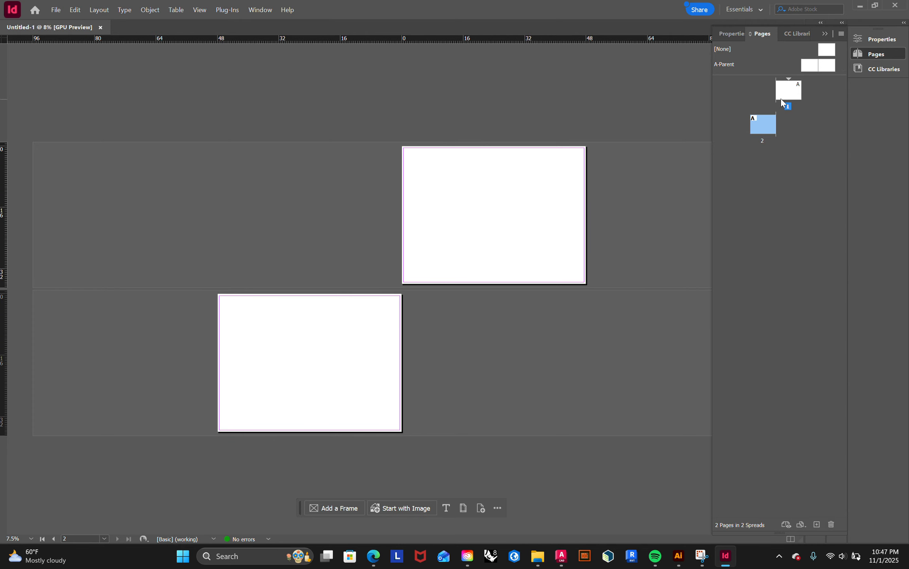
{"action": "left_click_drag", "start_coordinate": [776, 128], "coordinate": [787, 129]}
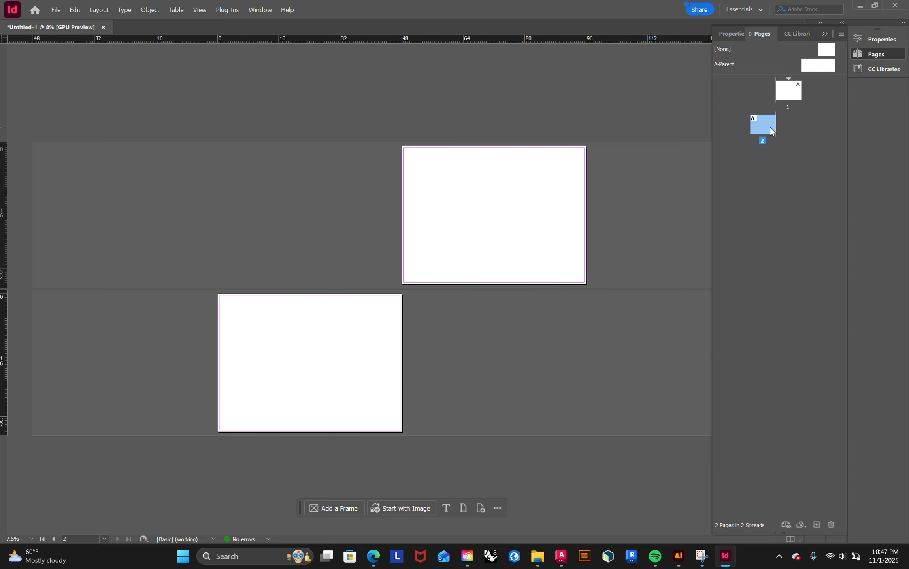
{"action": "left_click_drag", "start_coordinate": [776, 95], "coordinate": [794, 129]}
{"action": "left_click", "coordinate": [62, 9]}
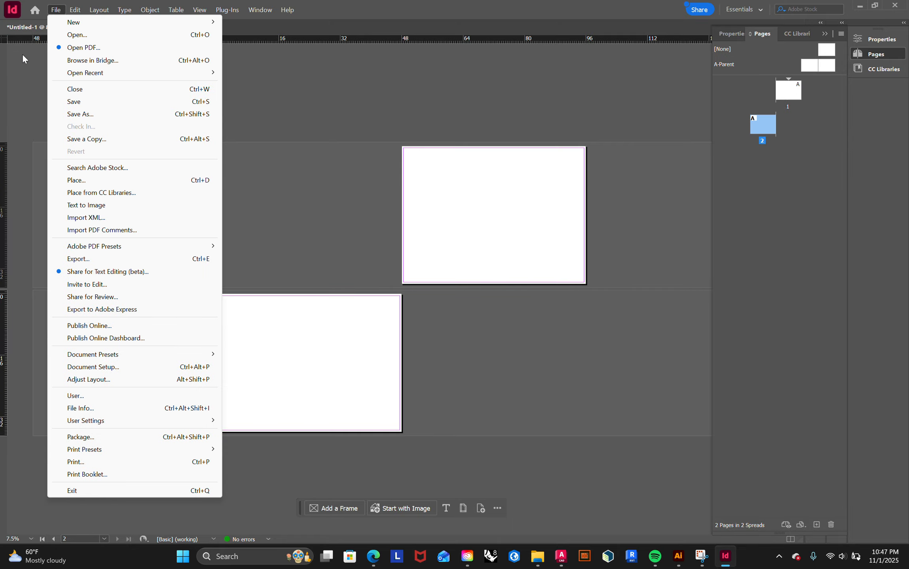
{"action": "left_click", "coordinate": [94, 182]}
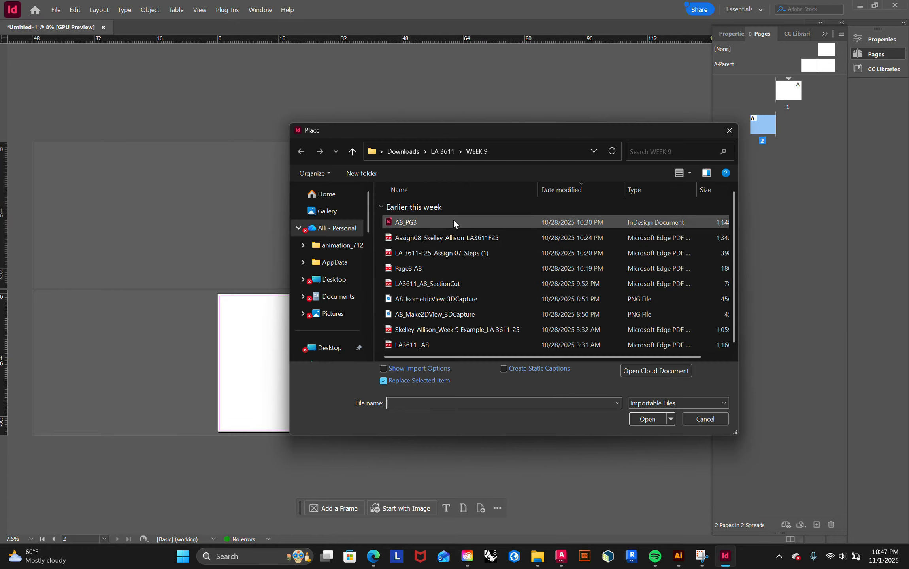
{"action": "scroll", "coordinate": [335, 308], "scroll_direction": "down", "scroll_amount": 6}
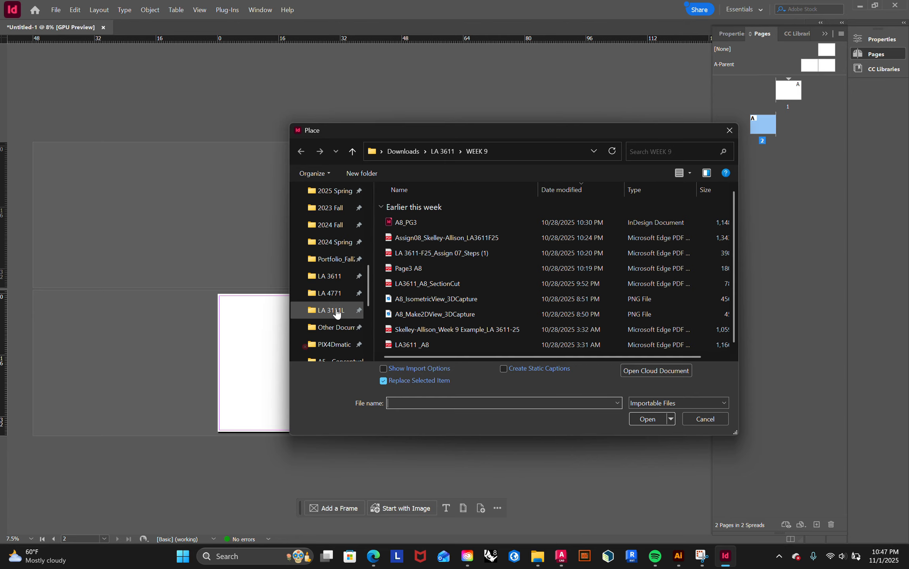
{"action": "left_click", "coordinate": [335, 311]}
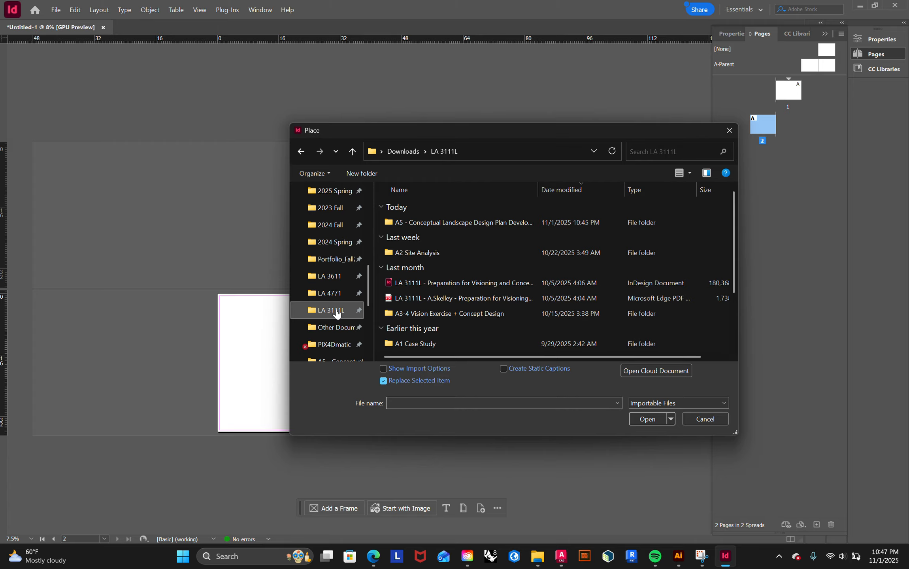
{"action": "double_click", "coordinate": [434, 220]}
{"action": "double_click", "coordinate": [431, 219]}
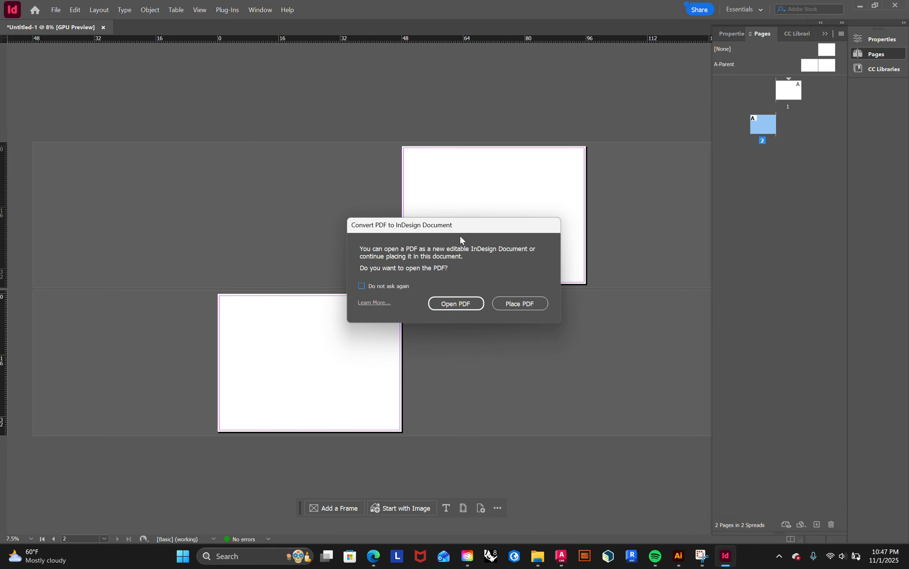
{"action": "left_click", "coordinate": [462, 305]}
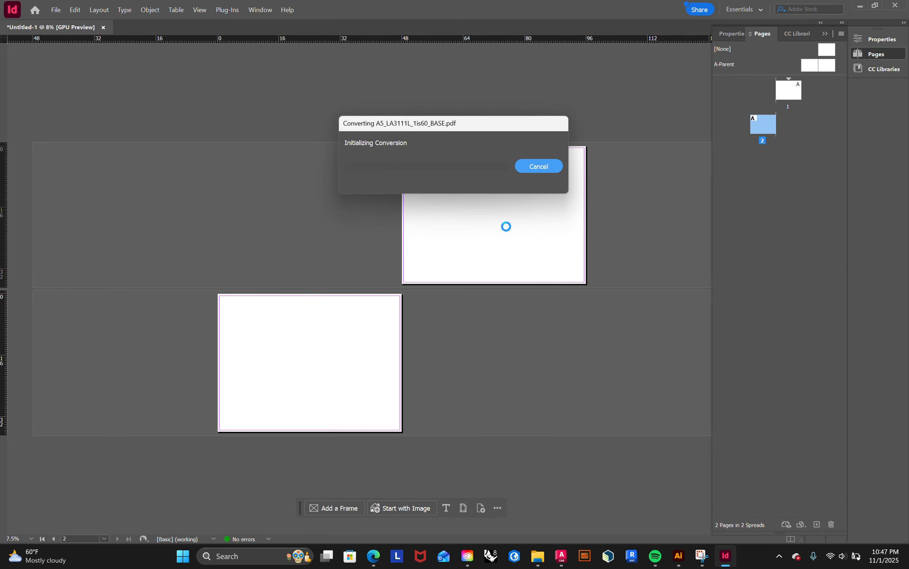
{"action": "left_click", "coordinate": [526, 167]}
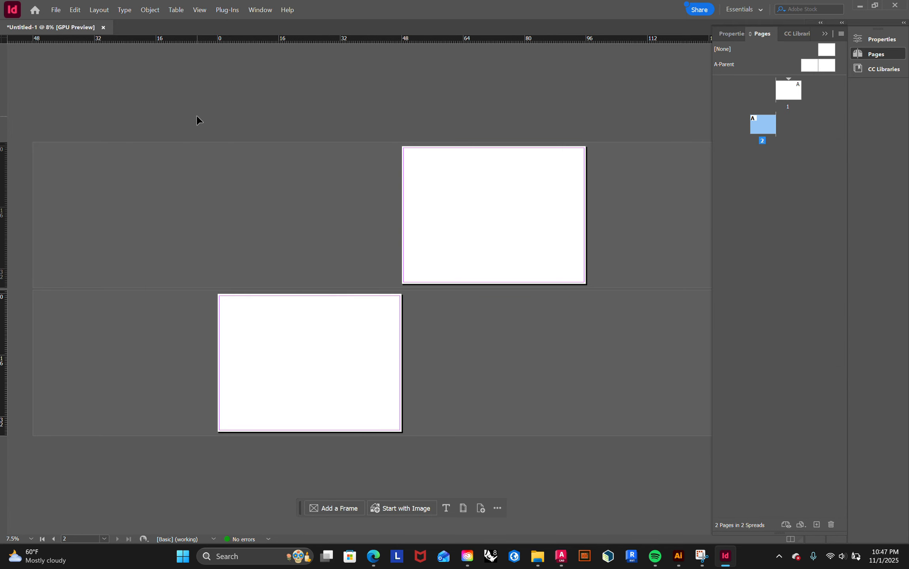
Step: Place the PDF A5_LA3111L_1is60_BASE at full size on page 1 without converting it to an InDesign document
{"action": "left_click", "coordinate": [56, 10]}
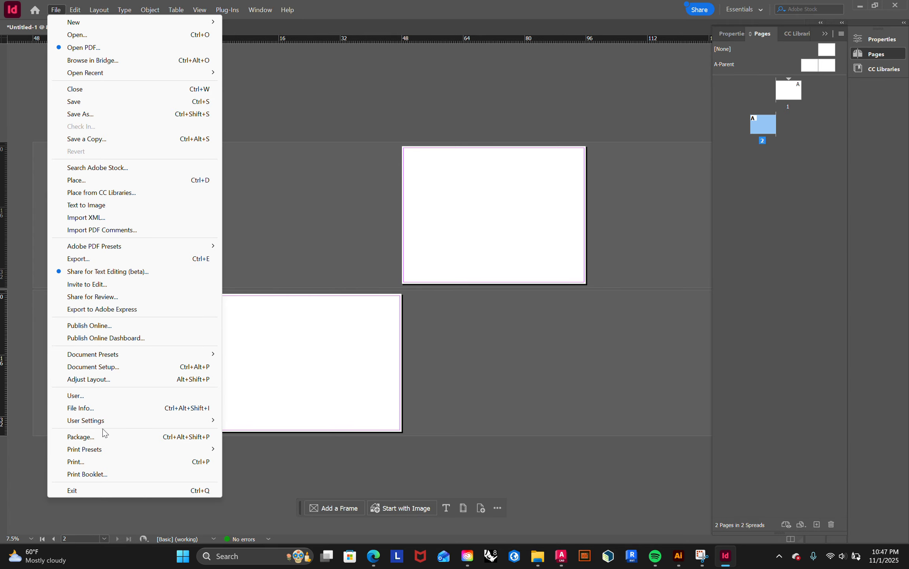
{"action": "left_click", "coordinate": [99, 181]}
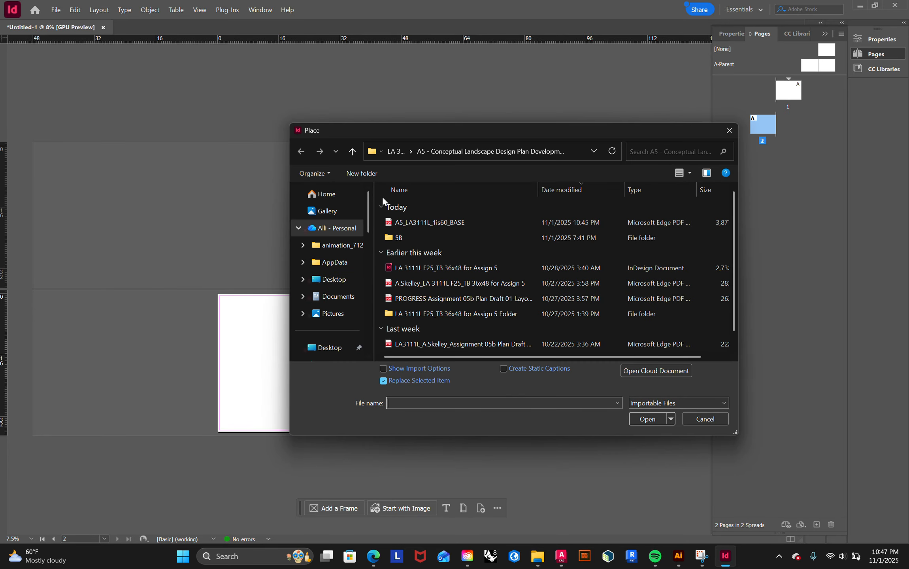
{"action": "double_click", "coordinate": [441, 227]}
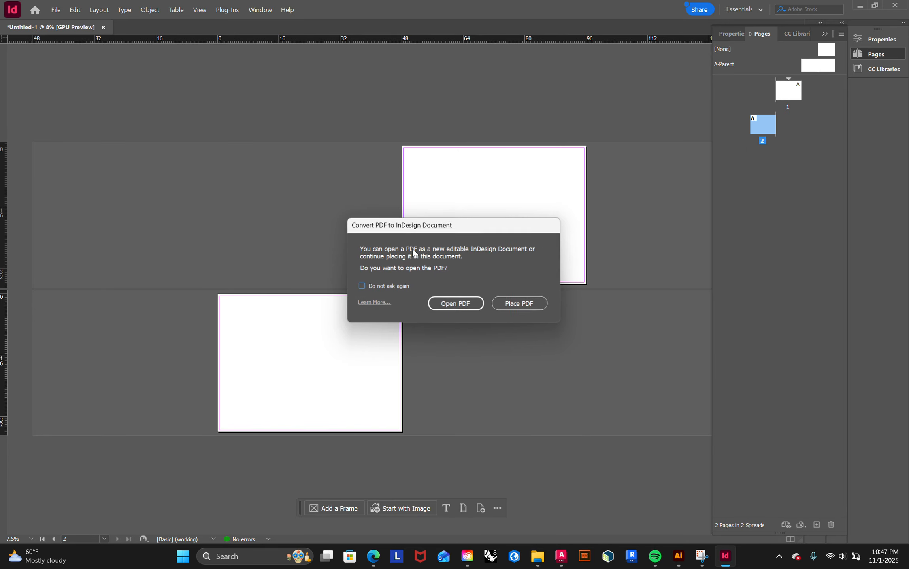
{"action": "left_click", "coordinate": [522, 305]}
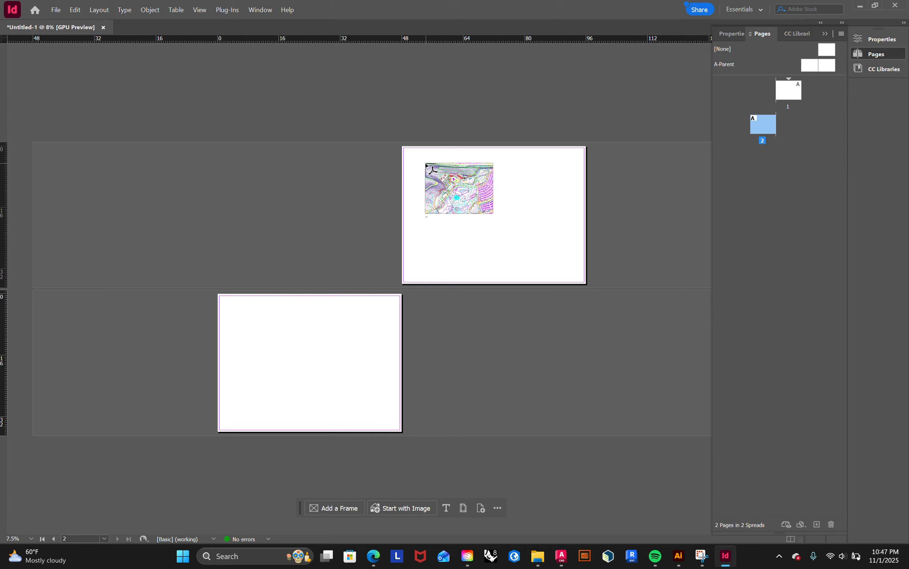
{"action": "left_click", "coordinate": [425, 164]}
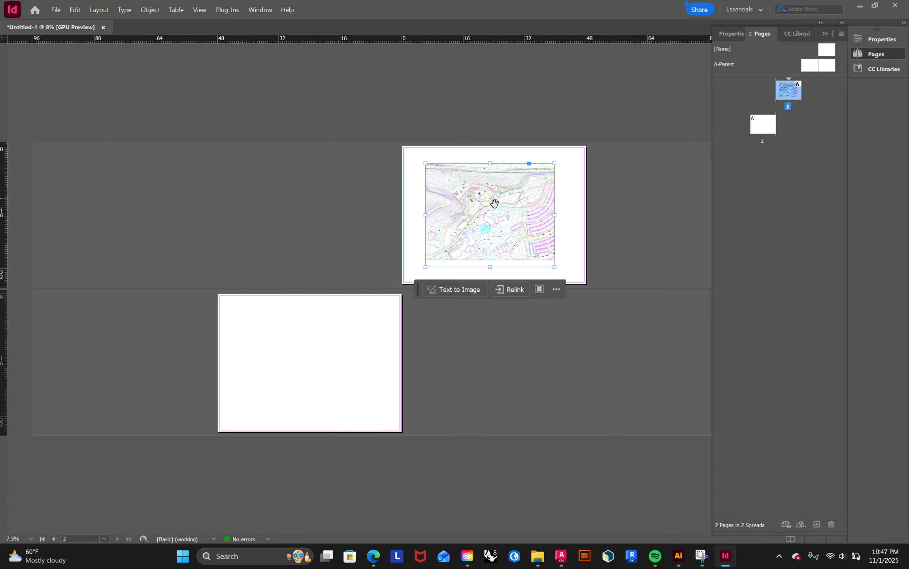
{"action": "mouse_move", "coordinate": [490, 217]}
{"action": "left_mouse_down"}
{"action": "mouse_move", "coordinate": [343, 343]}
{"action": "mouse_move", "coordinate": [493, 215]}
{"action": "left_mouse_up"}
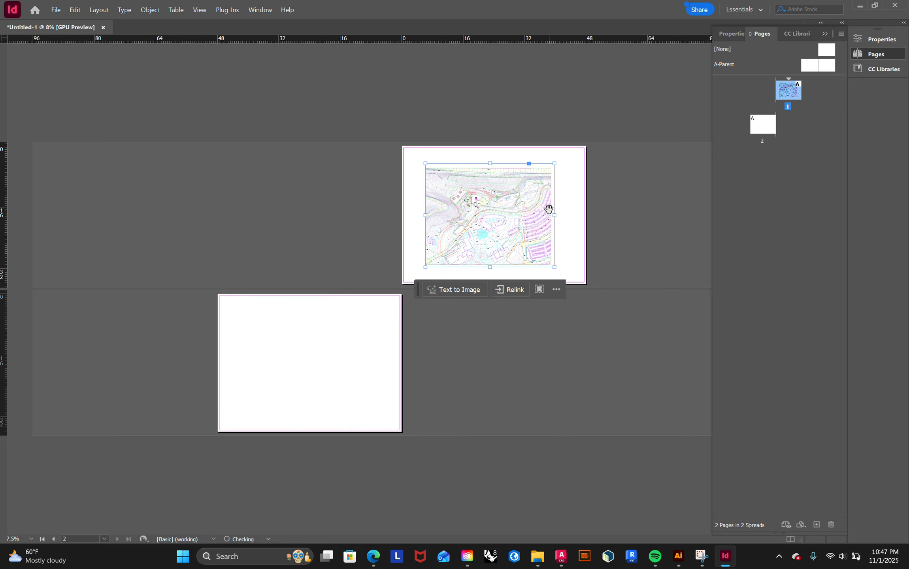
{"action": "left_click", "coordinate": [102, 133]}
{"action": "left_click", "coordinate": [58, 11]}
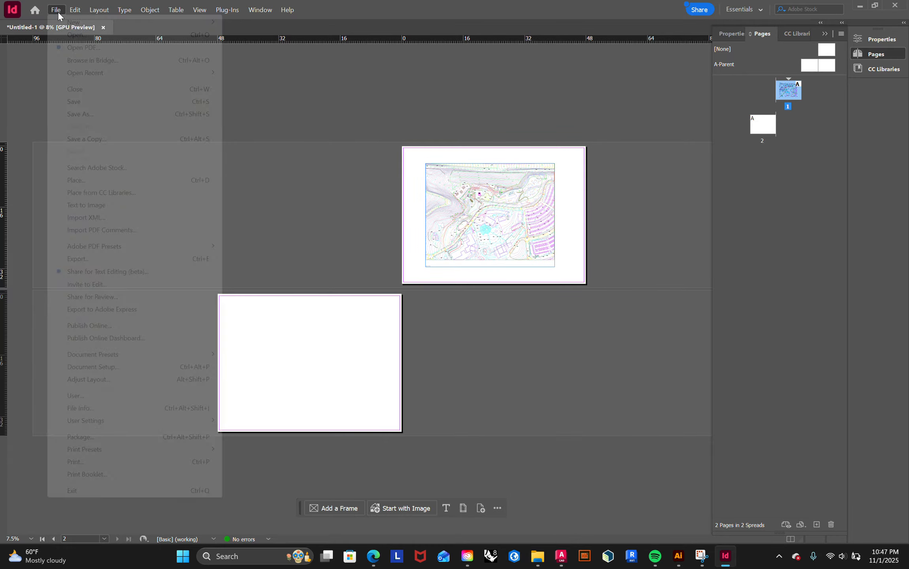
{"action": "left_click", "coordinate": [102, 35]}
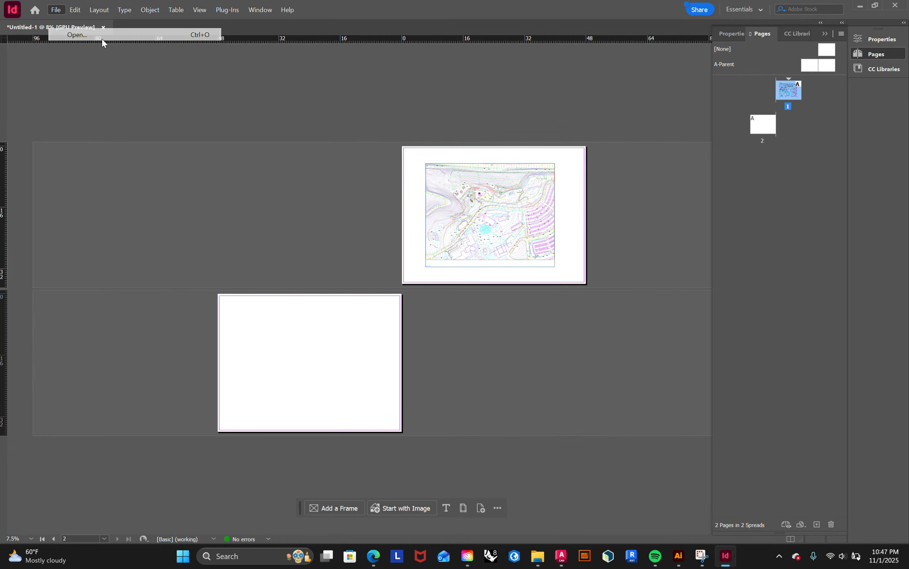
{"action": "key", "text": "Escape"}
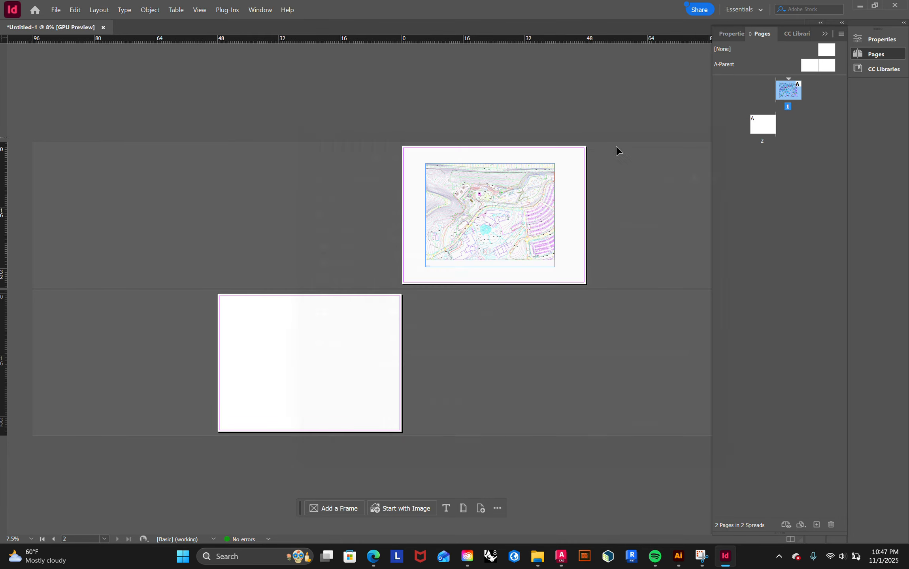
Step: Start placing another file and look through the 5B and Student Examples folders for the 36x48 title block template
{"action": "left_click", "coordinate": [55, 10]}
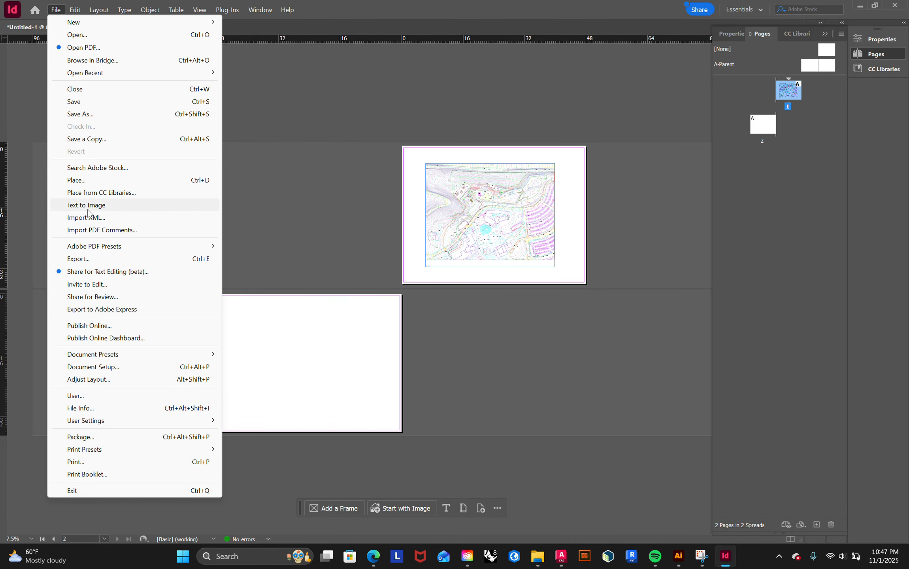
{"action": "left_click", "coordinate": [90, 180]}
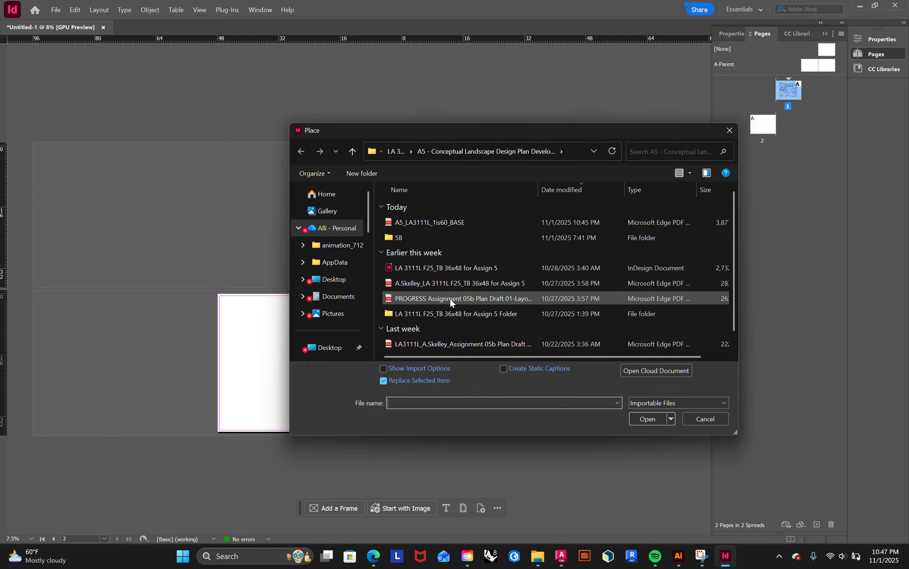
{"action": "scroll", "coordinate": [449, 299], "scroll_direction": "down", "scroll_amount": 1}
{"action": "scroll", "coordinate": [453, 323], "scroll_direction": "up", "scroll_amount": 1}
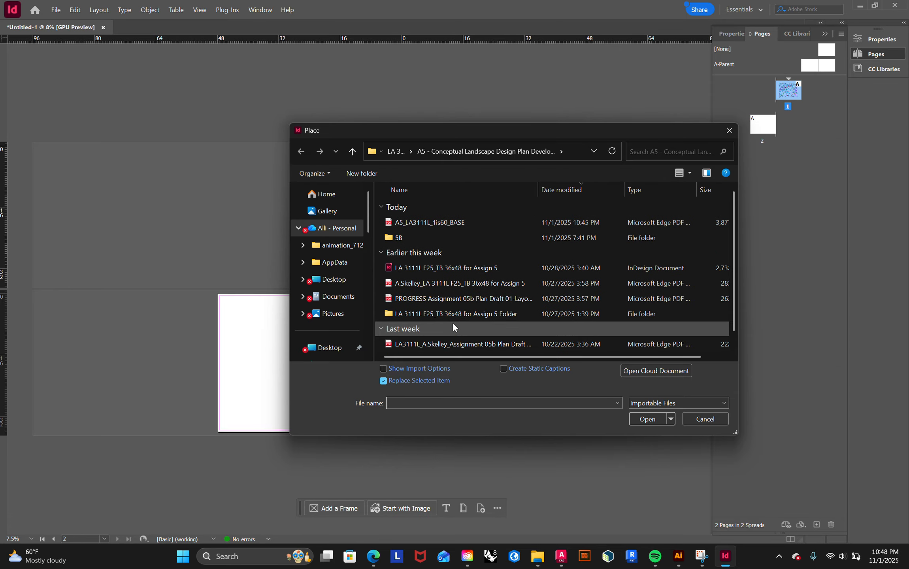
{"action": "double_click", "coordinate": [418, 237]}
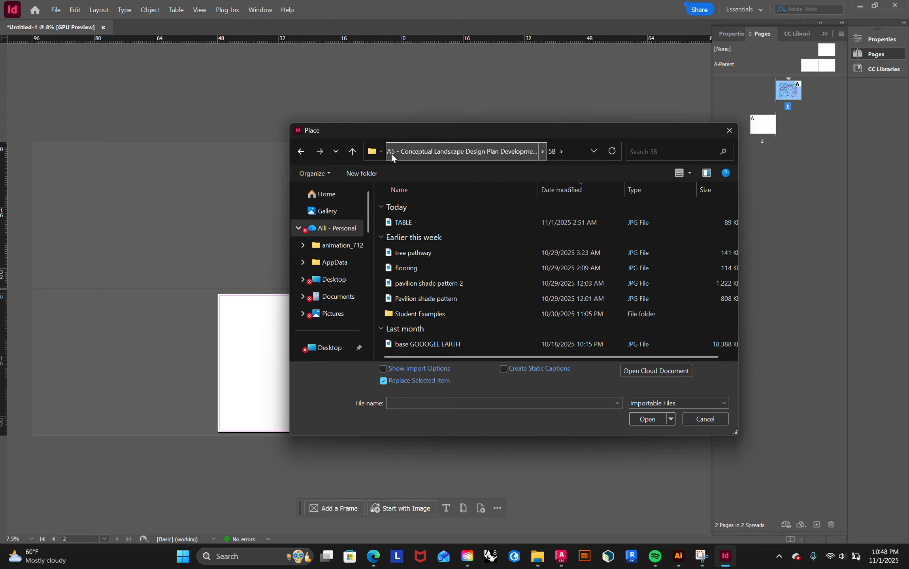
{"action": "double_click", "coordinate": [443, 314]}
{"action": "scroll", "coordinate": [453, 287], "scroll_direction": "down", "scroll_amount": 2}
{"action": "scroll", "coordinate": [454, 286], "scroll_direction": "up", "scroll_amount": 2}
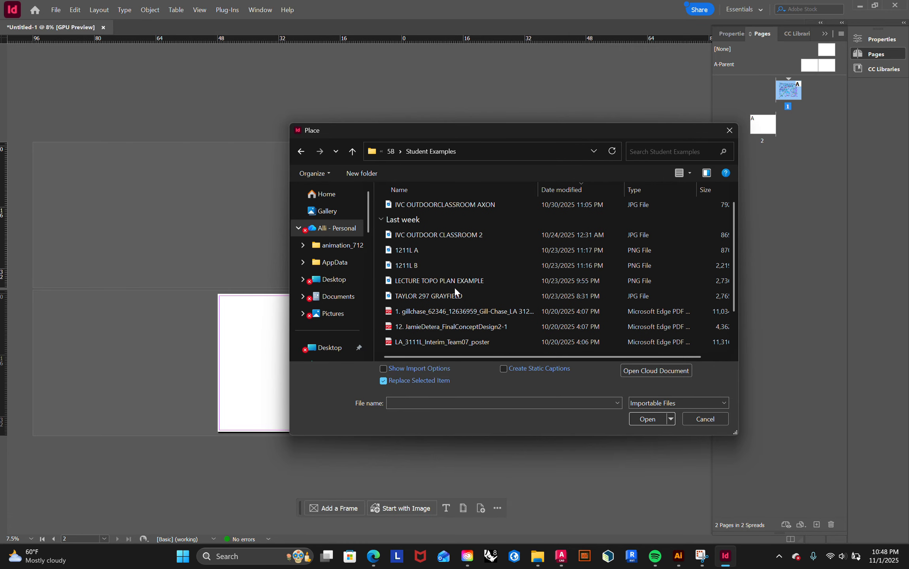
{"action": "left_click", "coordinate": [392, 152]}
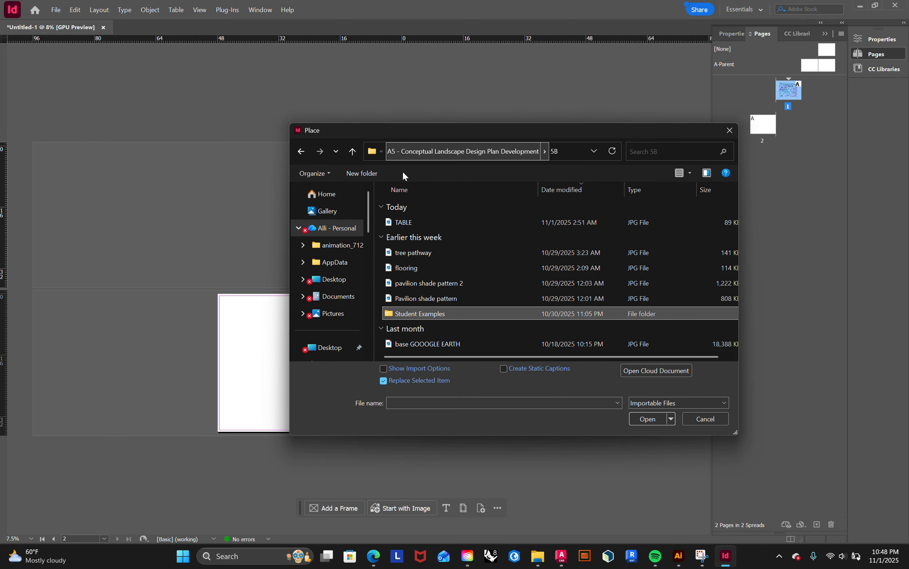
{"action": "left_click", "coordinate": [392, 153]}
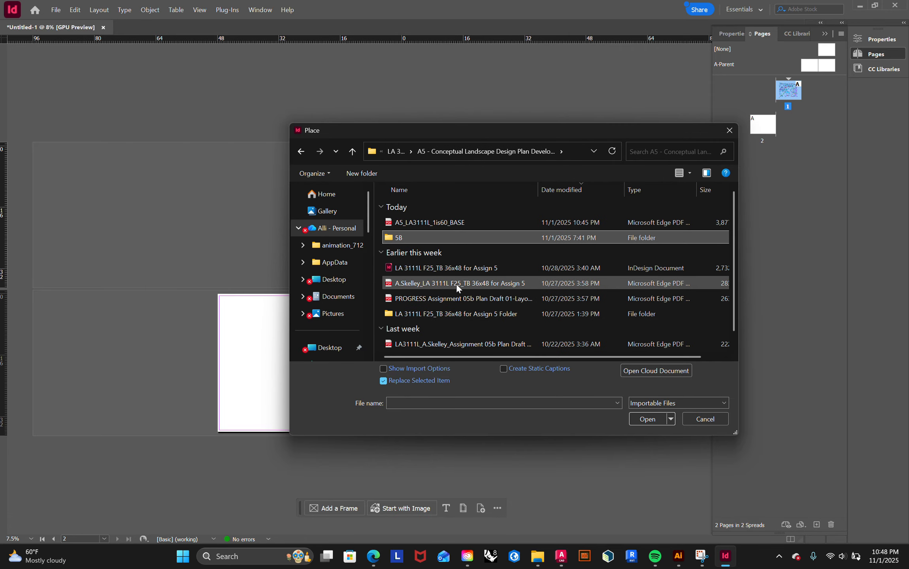
{"action": "scroll", "coordinate": [456, 285], "scroll_direction": "down", "scroll_amount": 1}
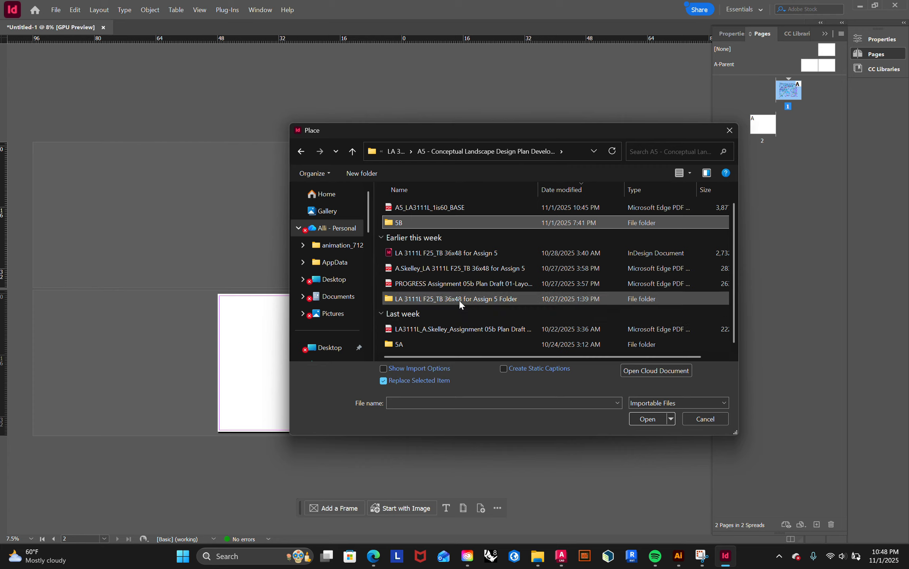
Step: Place the PDF LA 3111L F25_TB 36x48 for Assign 5 from its package folder and fit it over page 2
{"action": "double_click", "coordinate": [462, 300]}
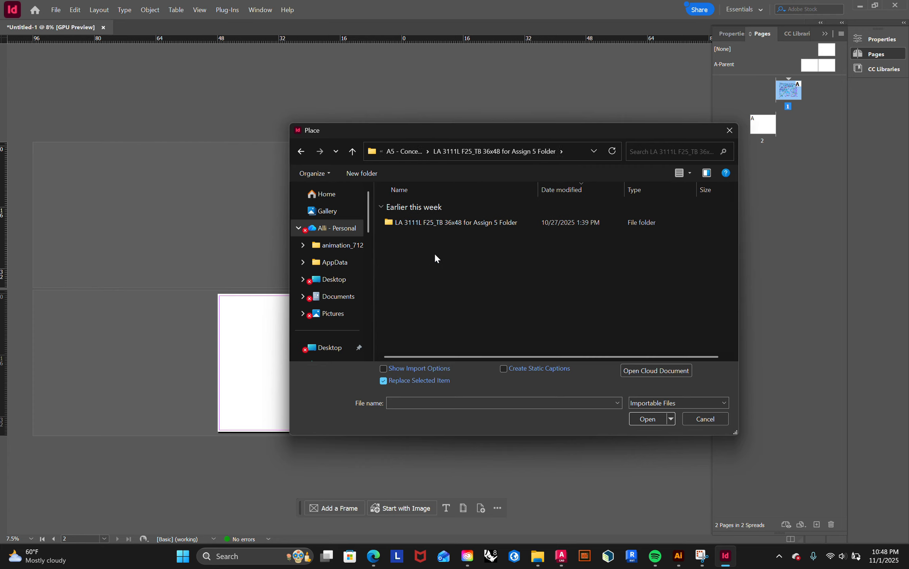
{"action": "double_click", "coordinate": [457, 222]}
{"action": "double_click", "coordinate": [441, 239]}
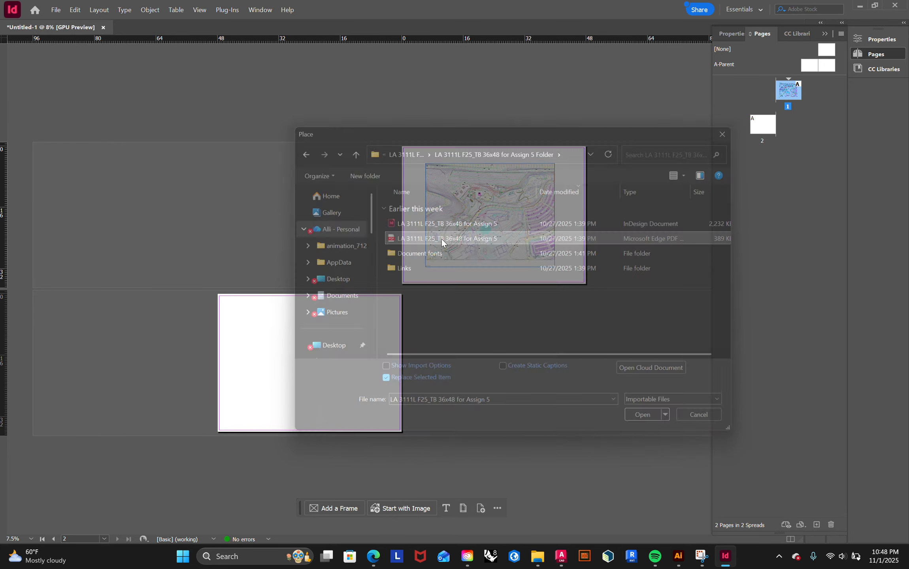
{"action": "left_click", "coordinate": [522, 309]}
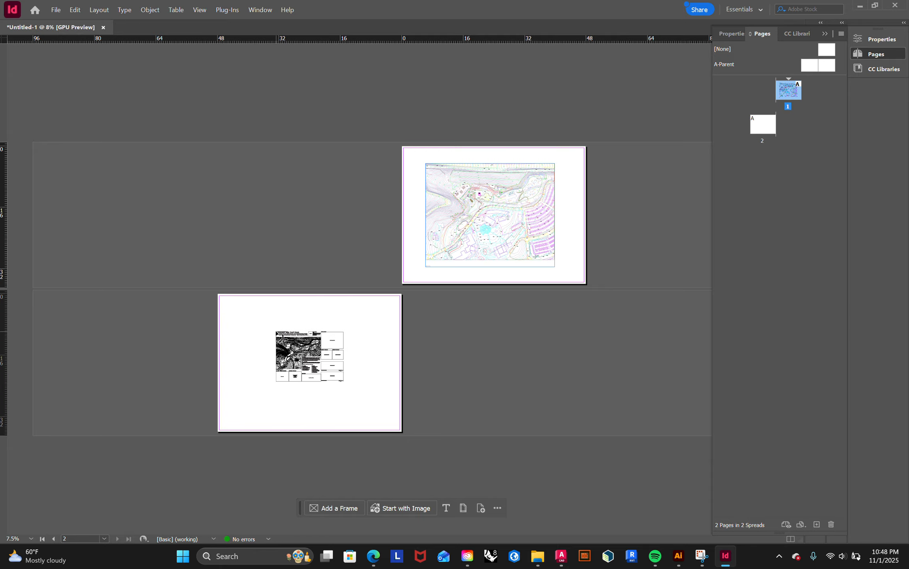
{"action": "left_click", "coordinate": [275, 331]}
{"action": "left_click_drag", "start_coordinate": [366, 382], "coordinate": [311, 342]}
Step: Move the site plan from page 1 onto page 2 and line up its left edge with the template's site plan frame
{"action": "left_click_drag", "start_coordinate": [515, 212], "coordinate": [326, 353]}
{"action": "scroll", "coordinate": [238, 384], "scroll_direction": "up", "scroll_amount": 5, "text": "alt"}
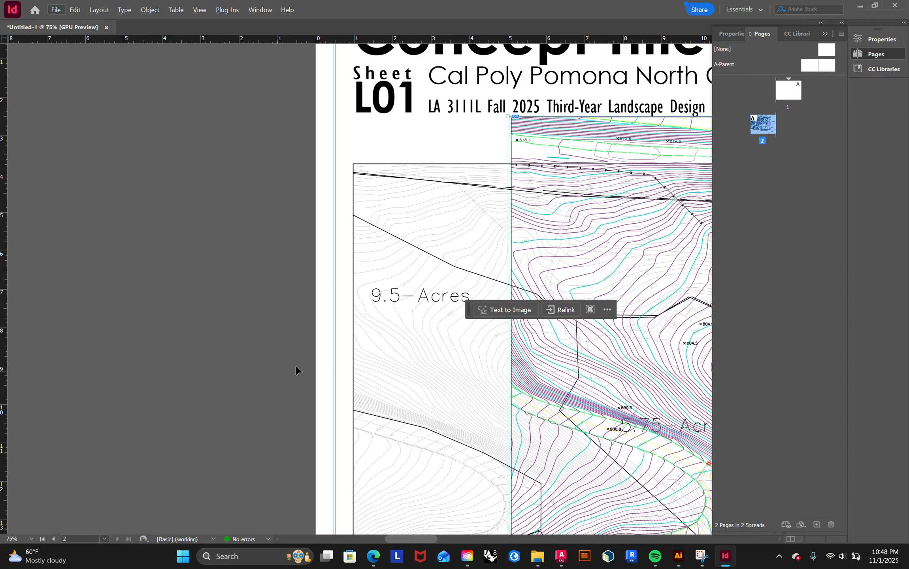
{"action": "scroll", "coordinate": [297, 369], "scroll_direction": "down", "scroll_amount": 2, "text": "alt"}
{"action": "scroll", "coordinate": [398, 361], "scroll_direction": "down", "scroll_amount": 3}
{"action": "scroll", "coordinate": [560, 397], "scroll_direction": "up", "scroll_amount": 1}
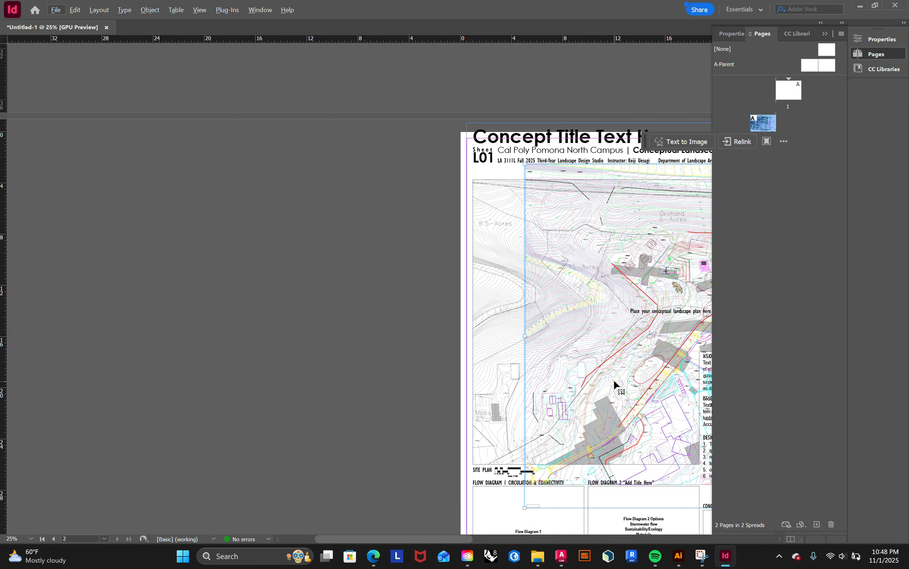
{"action": "scroll", "coordinate": [610, 378], "scroll_direction": "right", "scroll_amount": 5}
{"action": "scroll", "coordinate": [564, 367], "scroll_direction": "left", "scroll_amount": 3}
{"action": "left_click_drag", "start_coordinate": [500, 352], "coordinate": [454, 355]}
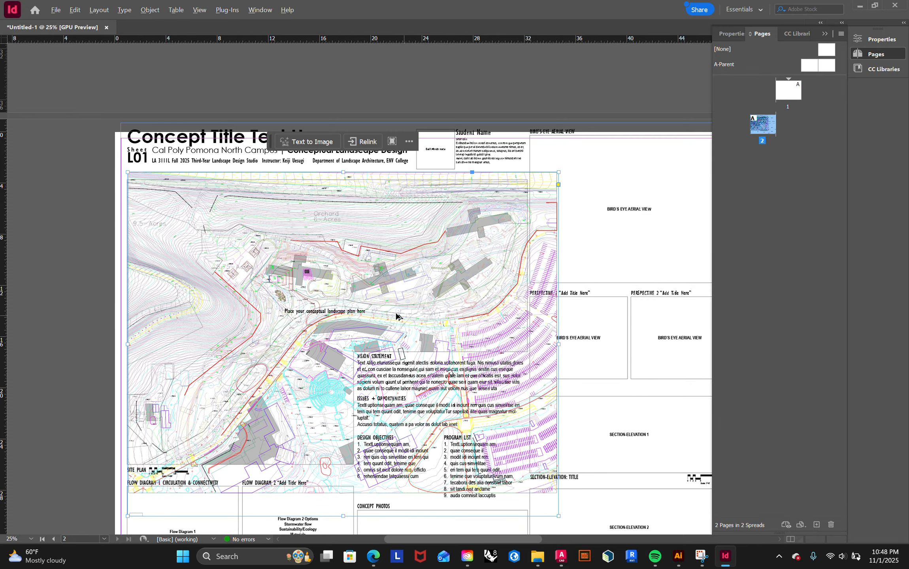
Step: Shift the site plan up and to the left to bring its building outlines near the template's grey building footprints
{"action": "scroll", "coordinate": [392, 310], "scroll_direction": "up", "scroll_amount": 2, "text": "alt"}
{"action": "scroll", "coordinate": [385, 313], "scroll_direction": "up", "scroll_amount": 1}
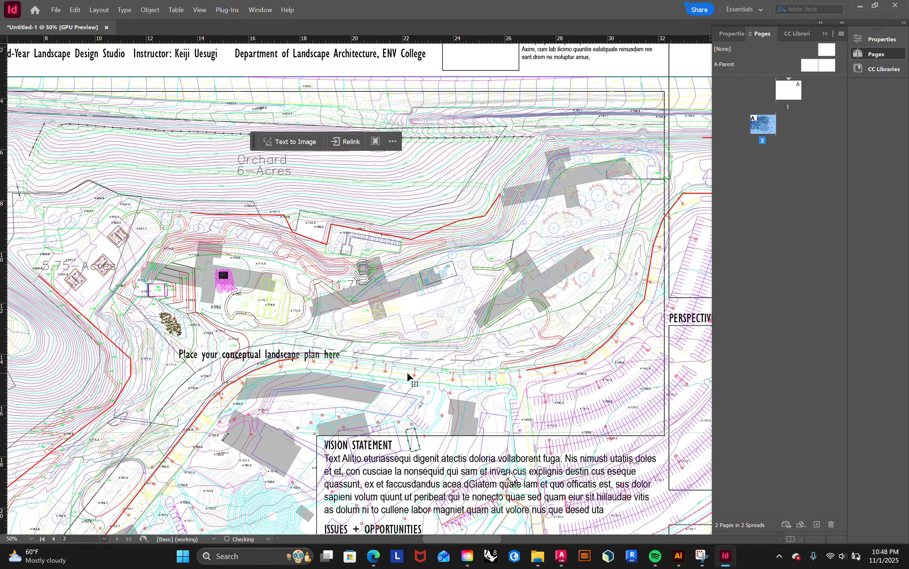
{"action": "scroll", "coordinate": [405, 373], "scroll_direction": "up", "scroll_amount": 2, "text": "alt"}
{"action": "scroll", "coordinate": [368, 337], "scroll_direction": "up", "scroll_amount": 2, "text": "alt"}
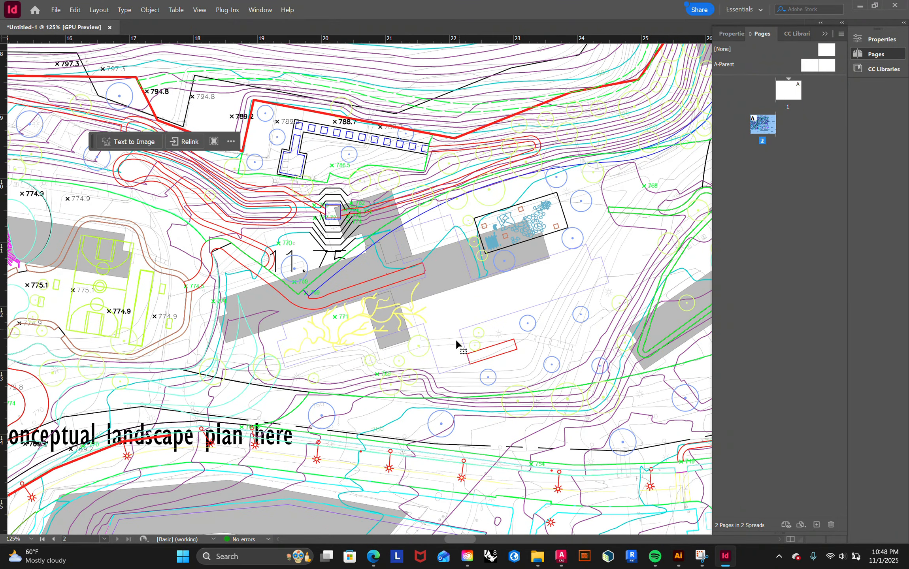
{"action": "left_click_drag", "start_coordinate": [449, 351], "coordinate": [413, 314]}
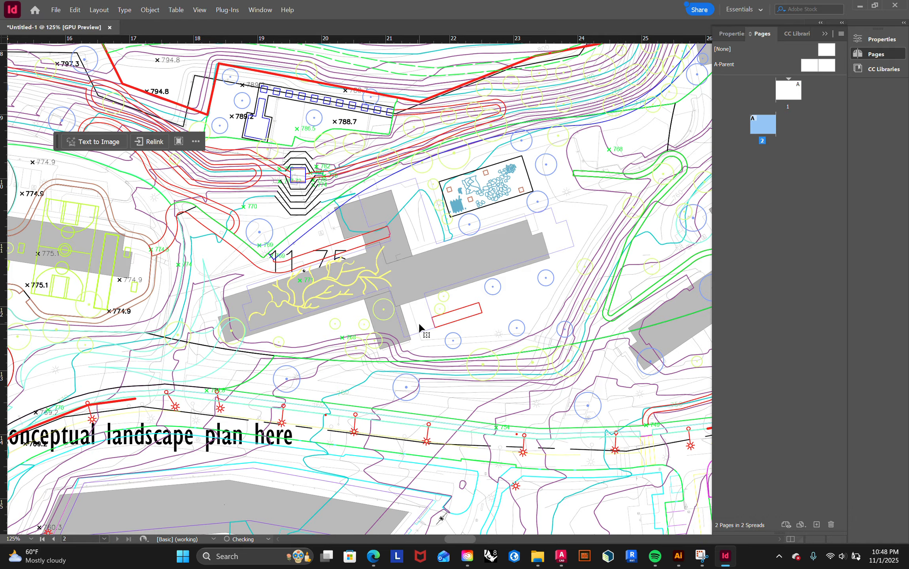
Step: Nudge the site plan in small increments until its building outlines match the template's grey footprints, and deselect it
{"action": "key", "text": "Left"}
{"action": "key", "text": "Left"}
{"action": "key", "text": "Left"}
{"action": "key", "text": "Left"}
{"action": "key", "text": "Left"}
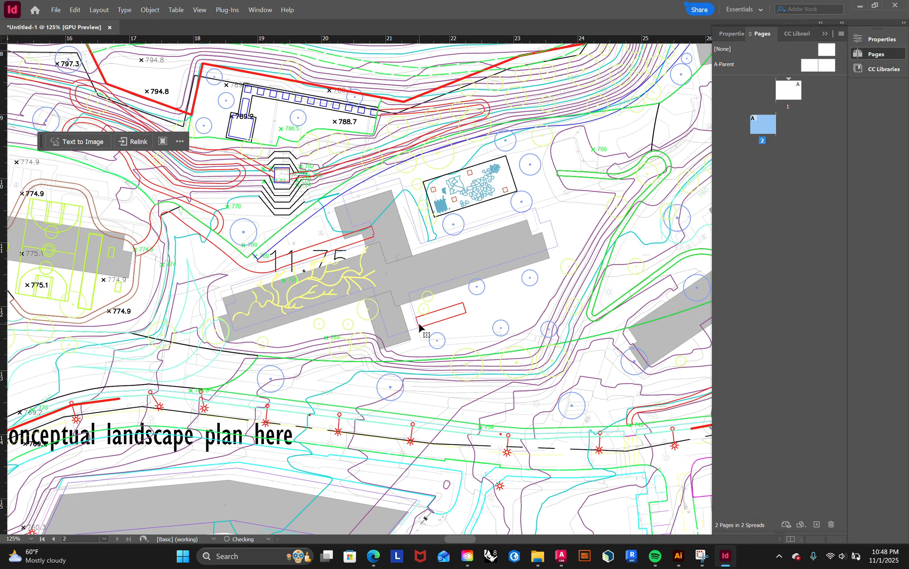
{"action": "key", "text": "Left"}
{"action": "key", "text": "Left"}
{"action": "key", "text": "Left"}
{"action": "key", "text": "Down"}
{"action": "key", "text": "Down"}
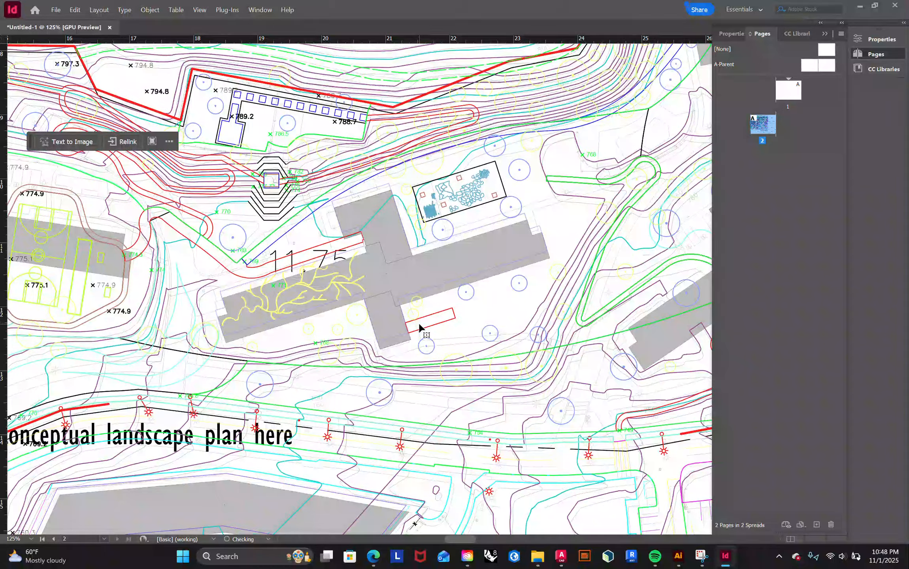
{"action": "key", "text": "Down"}
{"action": "key", "text": "Down"}
{"action": "key", "text": "Down"}
{"action": "key", "text": "Down"}
{"action": "key", "text": "Down"}
{"action": "key", "text": "Down"}
{"action": "key", "text": "Down"}
{"action": "key", "text": "Down"}
{"action": "key", "text": "Right"}
{"action": "key", "text": "Right"}
{"action": "key", "text": "Right"}
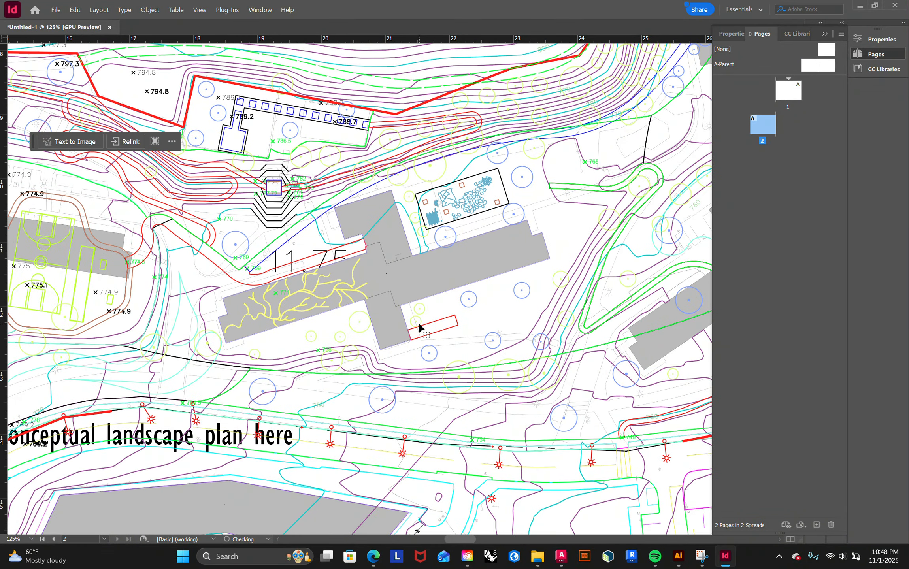
{"action": "key", "text": "Left"}
{"action": "key", "text": "Up"}
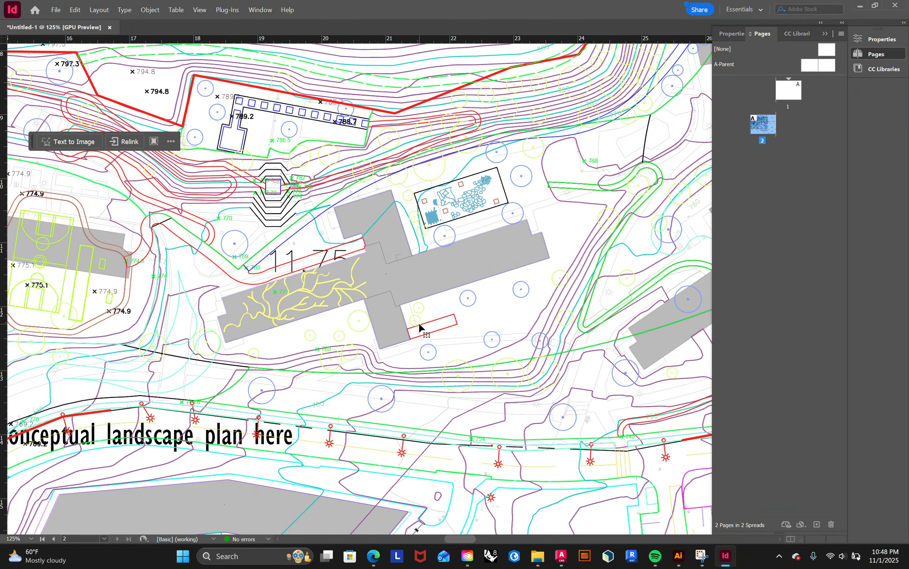
{"action": "scroll", "coordinate": [425, 320], "scroll_direction": "down", "scroll_amount": 5, "text": "alt"}
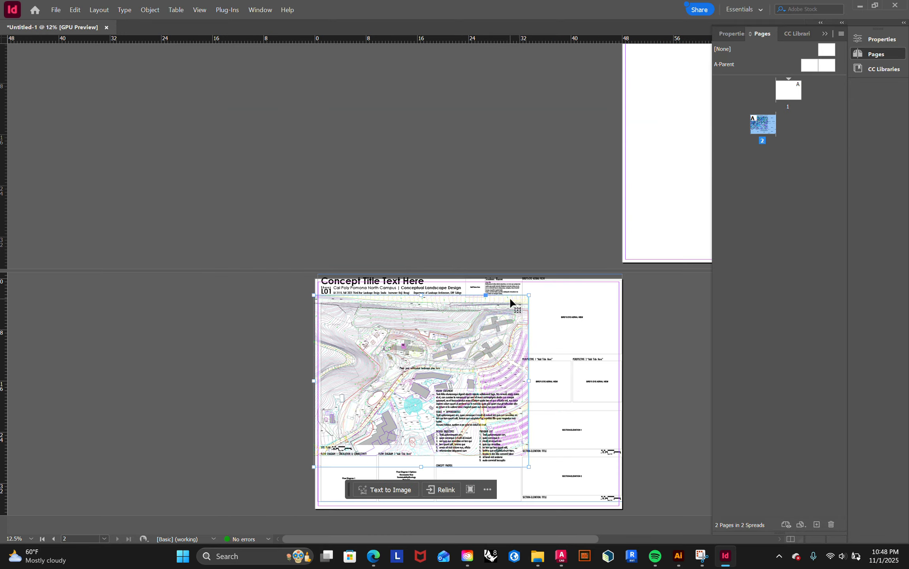
{"action": "left_click", "coordinate": [531, 220]}
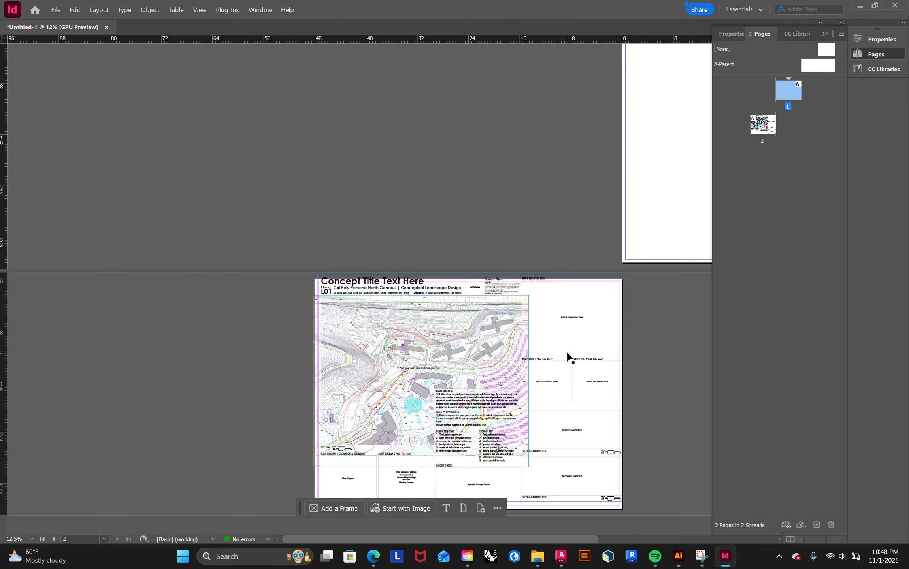